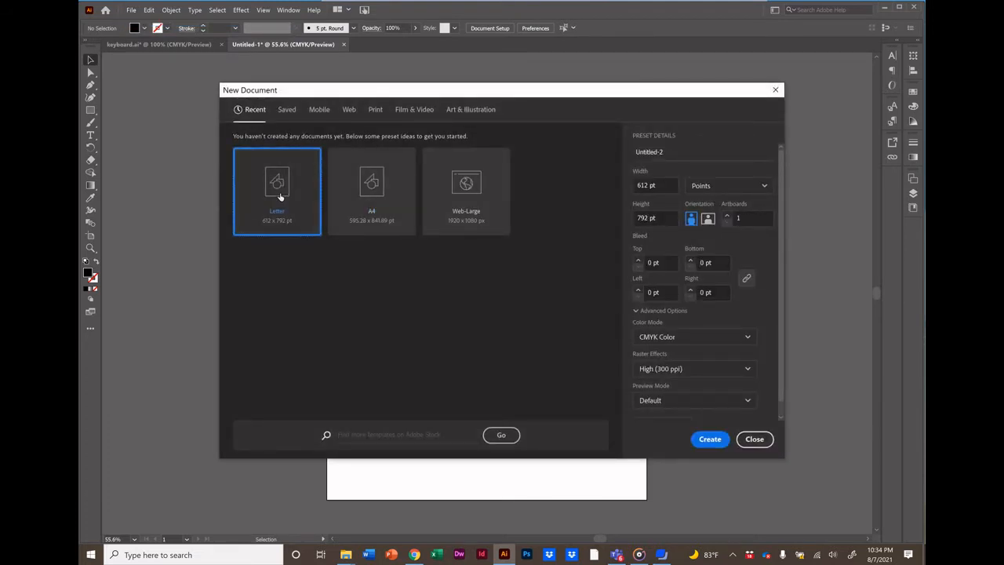
Create a Letter-size document and add the point text INTERNATIONAL on the page.
double_click(281, 196)
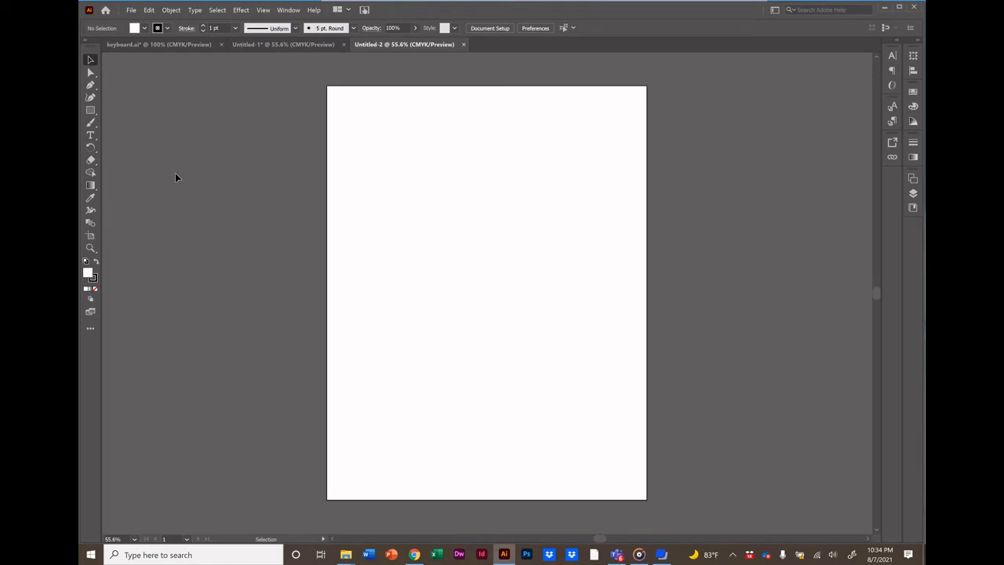
click(90, 135)
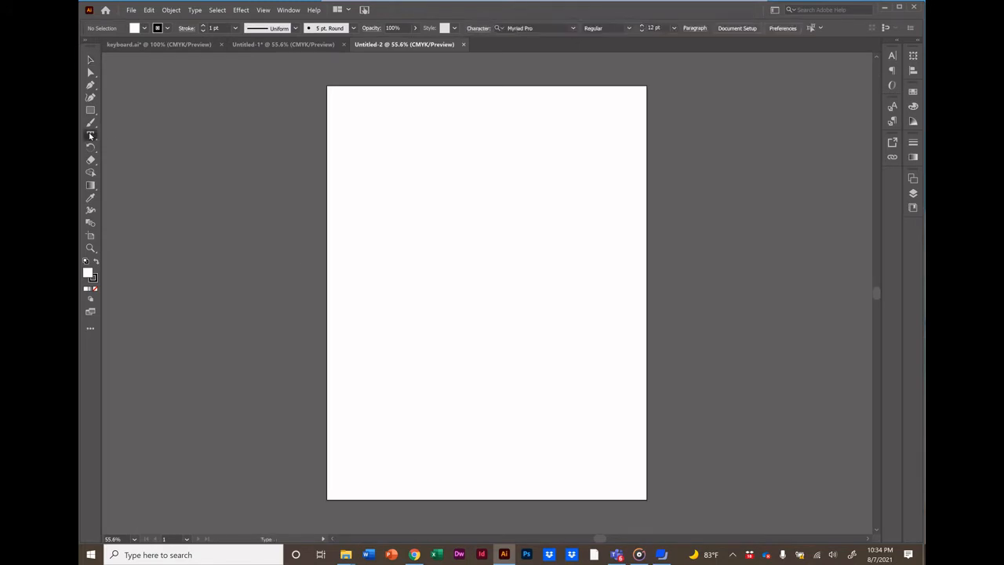
click(373, 229)
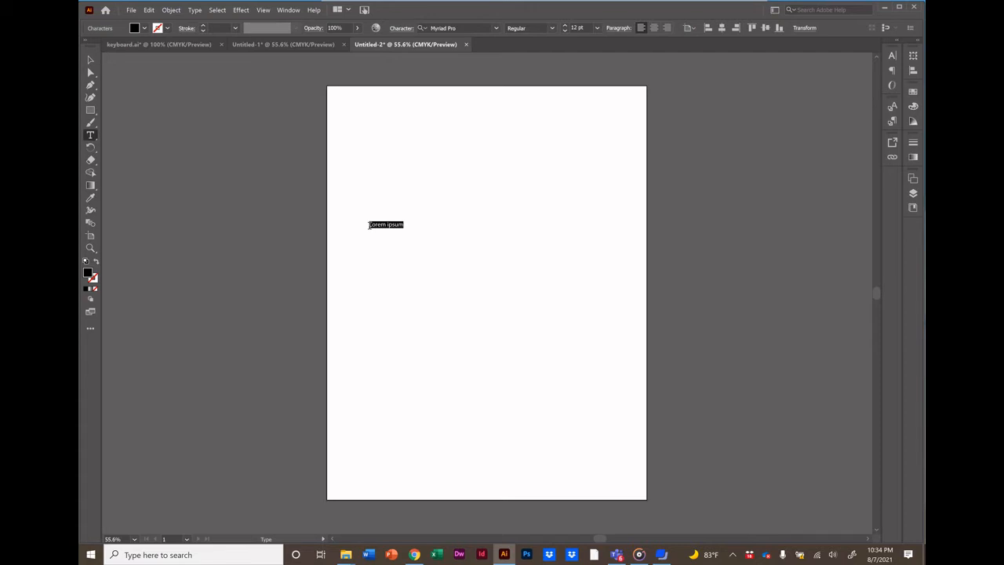
text(INTERNATIONAL)
click(90, 61)
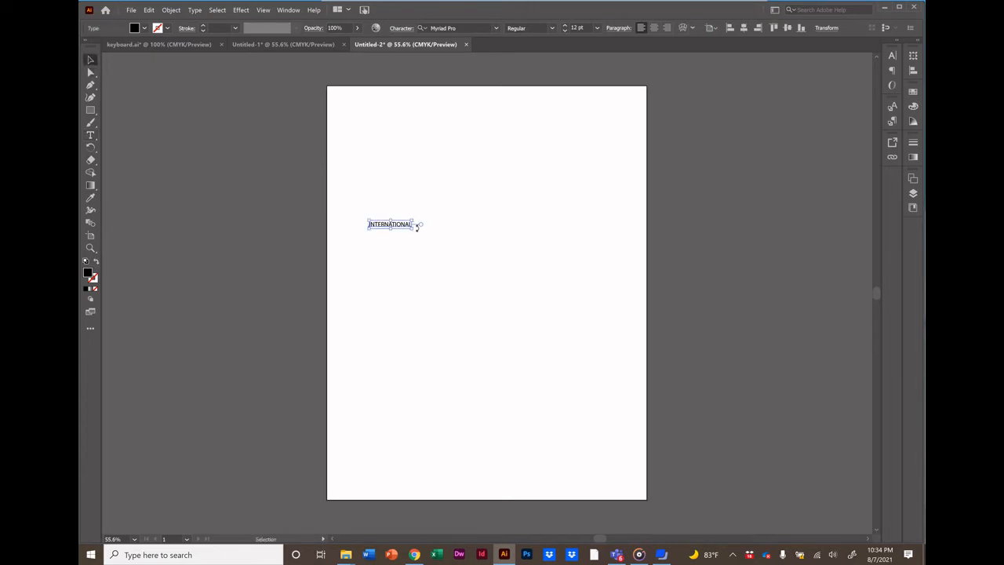
Enlarge the INTERNATIONAL text to about 40 pt and widen its tracking to 290.
drag(412, 228, 513, 286)
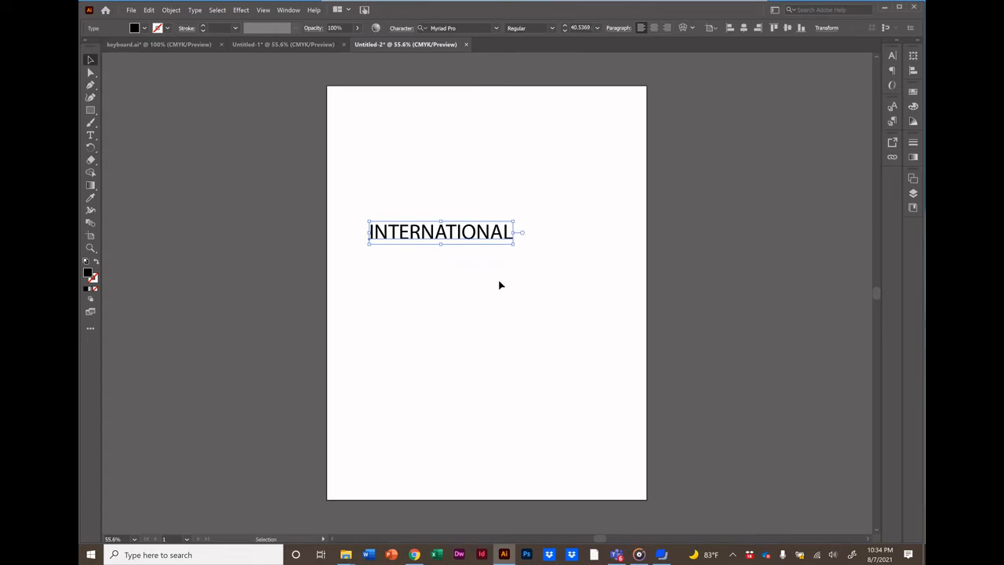
double_click(410, 238)
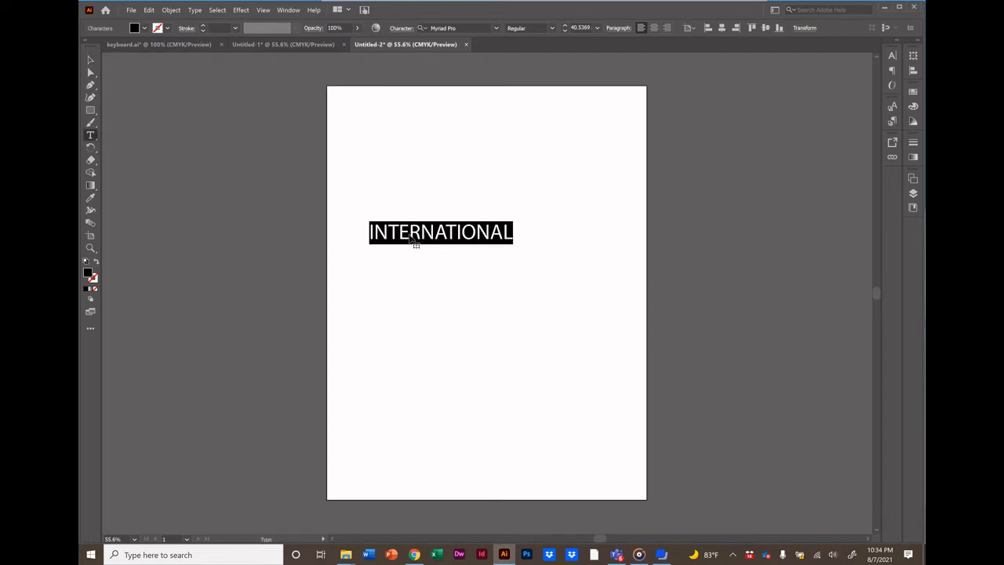
click(155, 45)
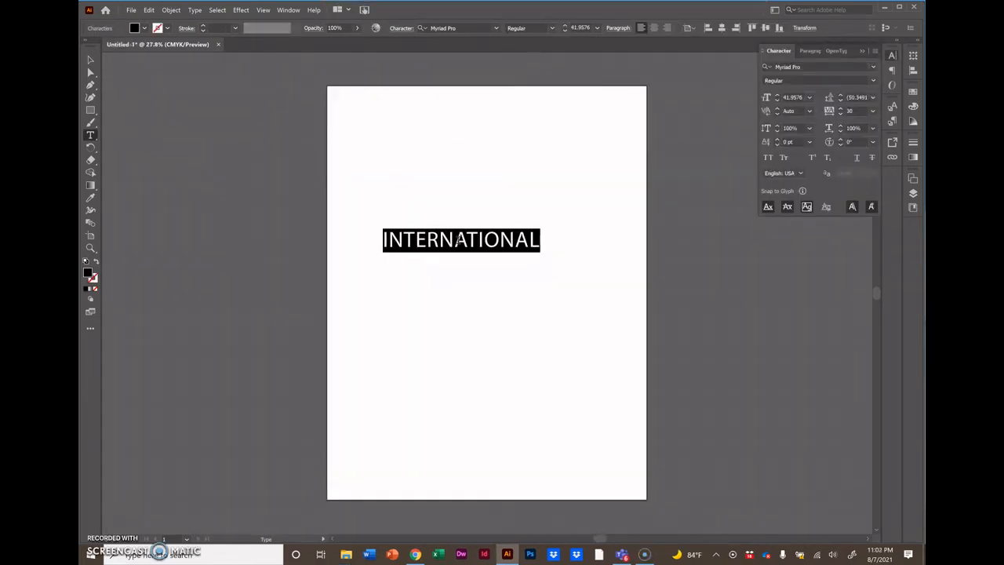
key(alt+Right)
key(alt+Right)
key(alt+Right)
key(alt+Right)
key(alt+Right)
key(alt+Right)
key(alt+Right)
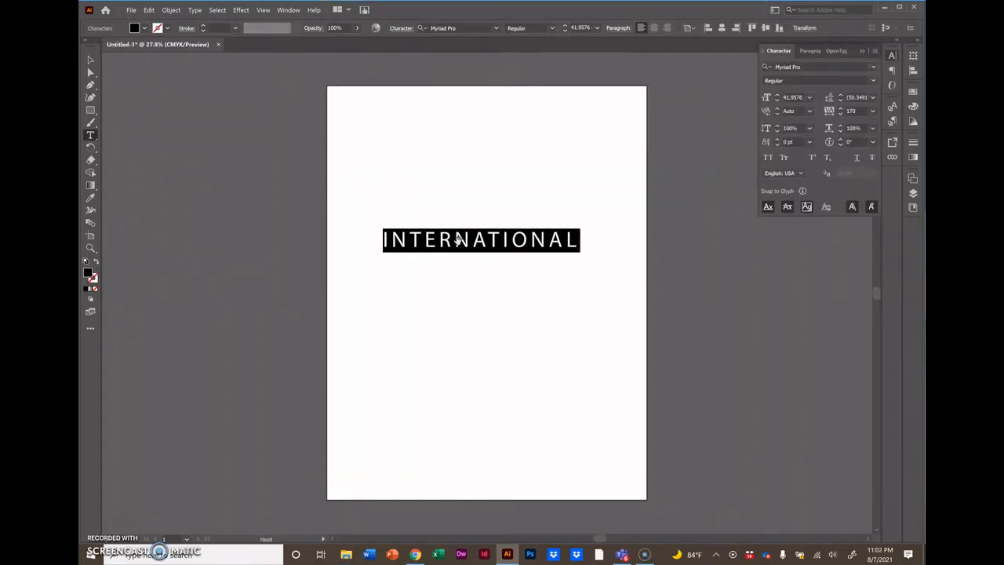
key(alt+Right)
key(alt+Right)
key(alt+Right)
key(alt+Right)
key(alt+Right)
key(alt+Right)
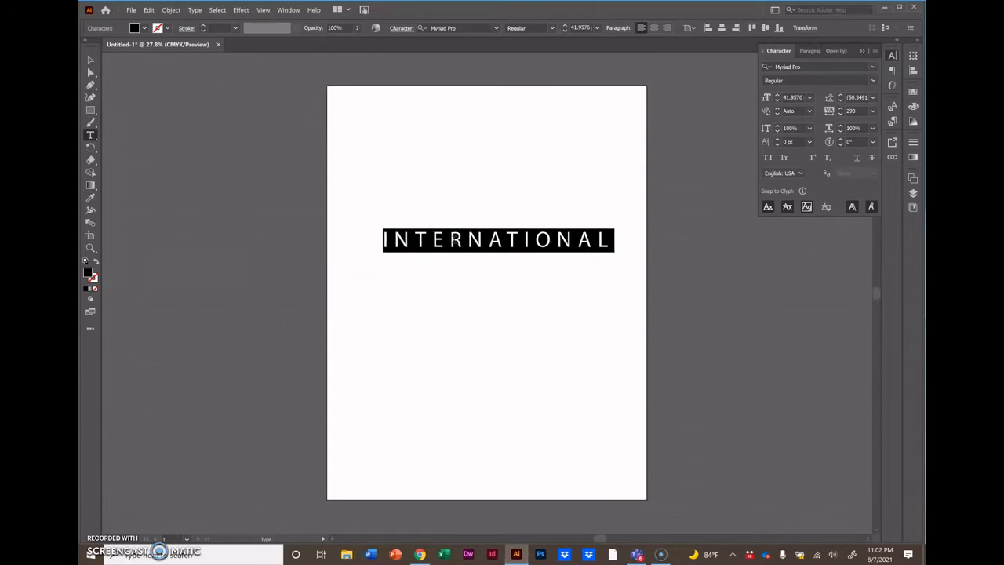
click(387, 211)
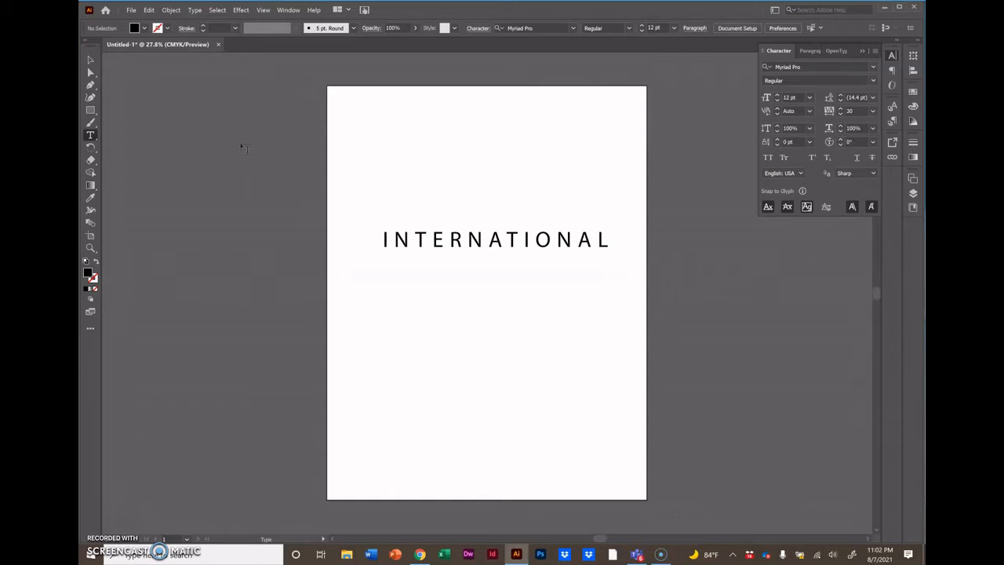
Add the text Trains above INTERNATIONAL and scale it up to about 102 pt.
click(90, 60)
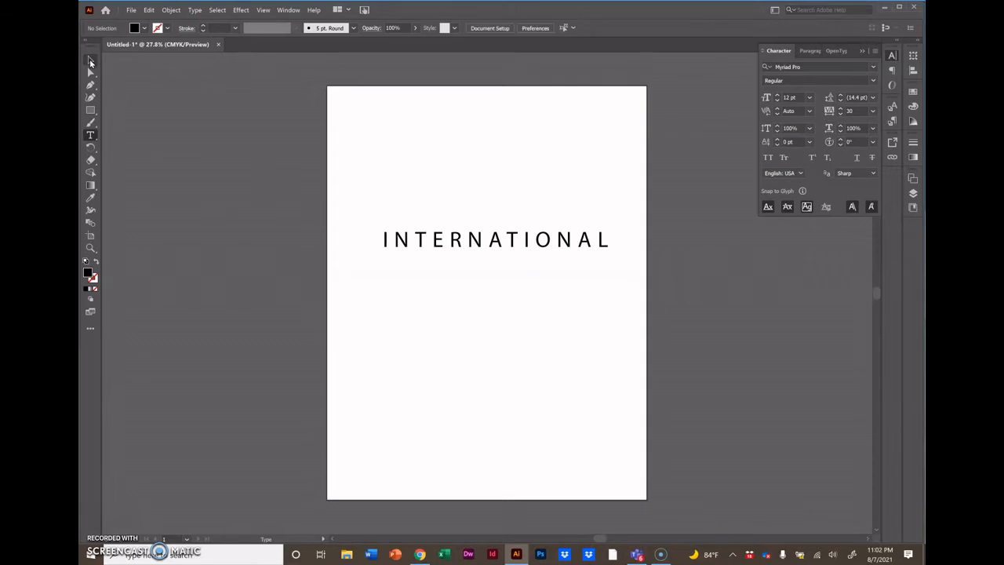
click(92, 137)
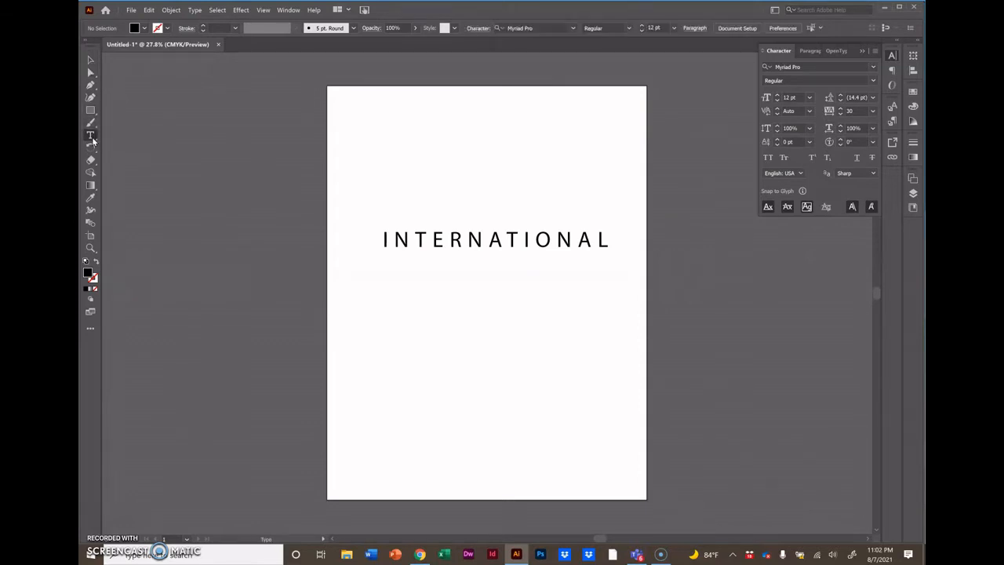
click(379, 152)
text(Trains)
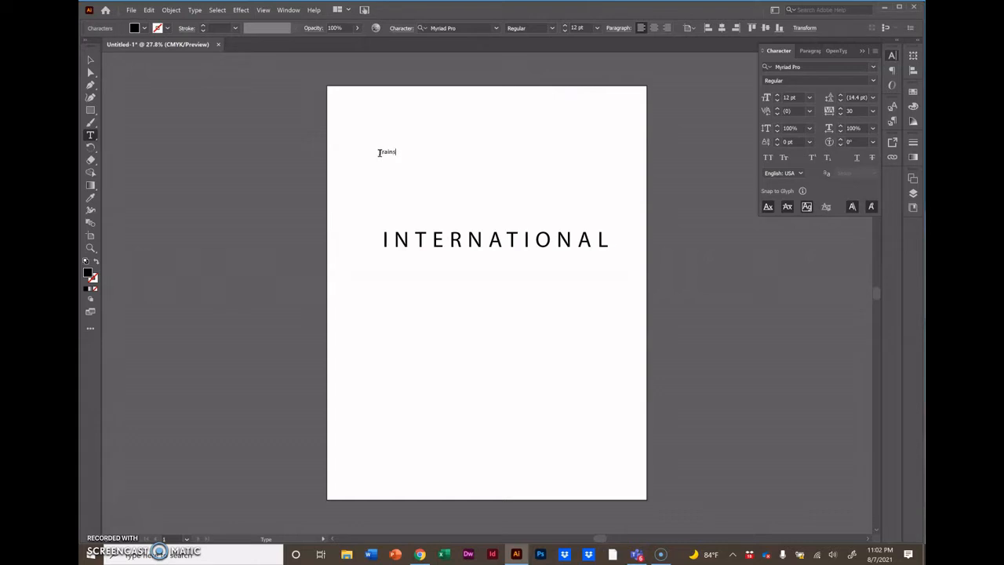
click(90, 60)
drag(397, 158, 543, 216)
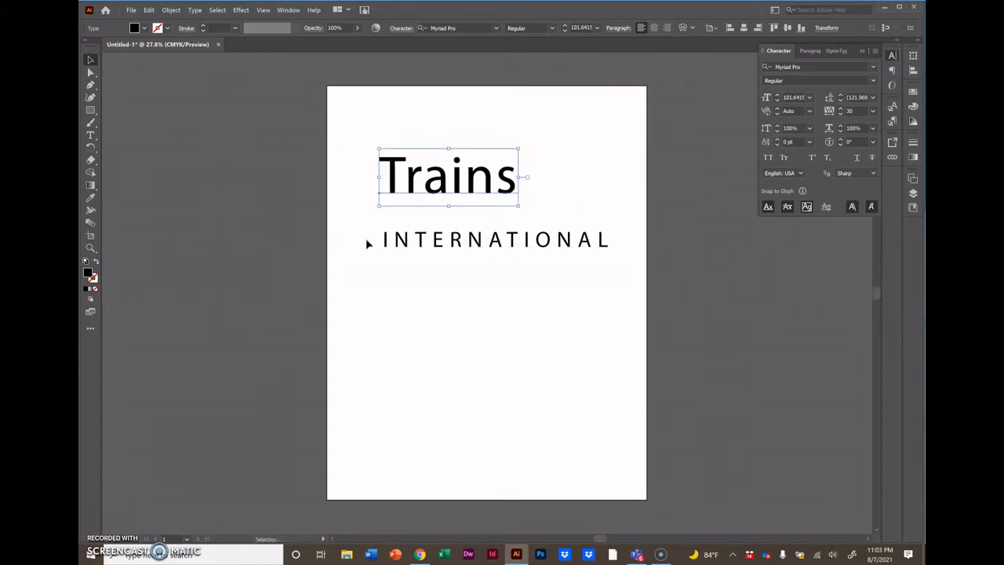
Tighten the kerning between the letters of Trains, about -185 after the T and -40 to -60 between the others.
click(91, 137)
click(402, 183)
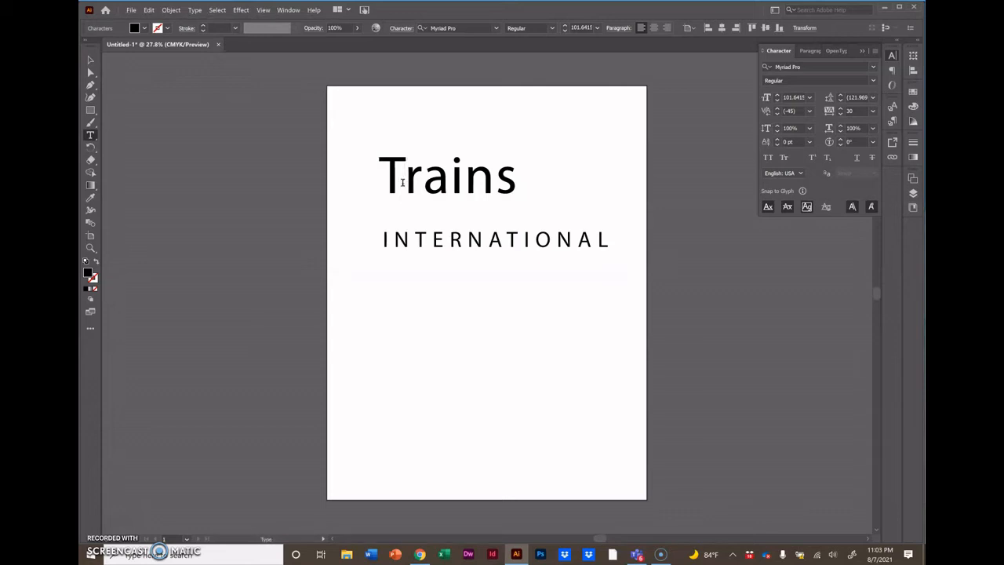
key(alt+Left)
key(alt+Left)
key(alt+Left)
key(alt+Left)
key(alt+Left)
key(alt+Left)
key(alt+Left)
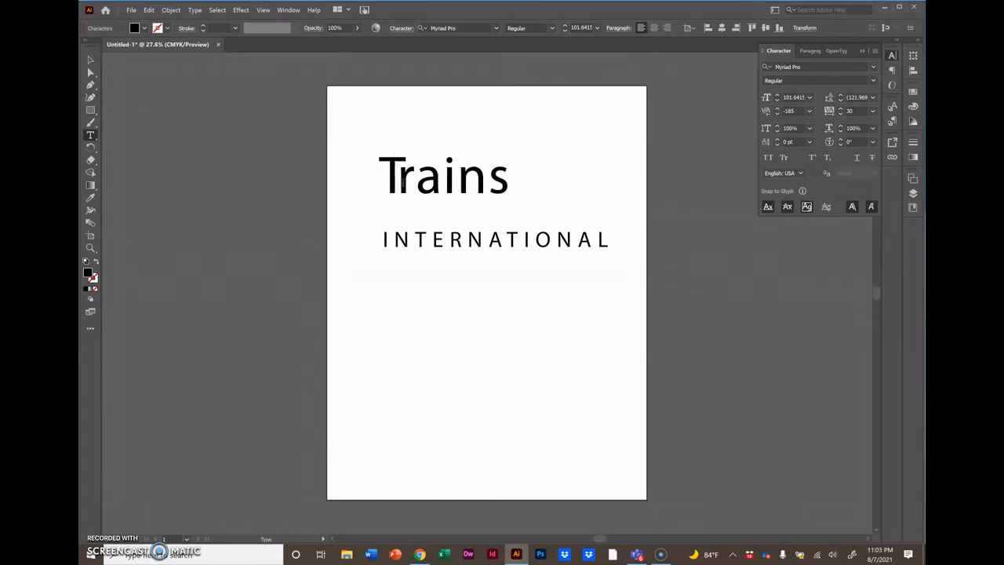
key(Right)
key(alt+Left)
key(alt+Left)
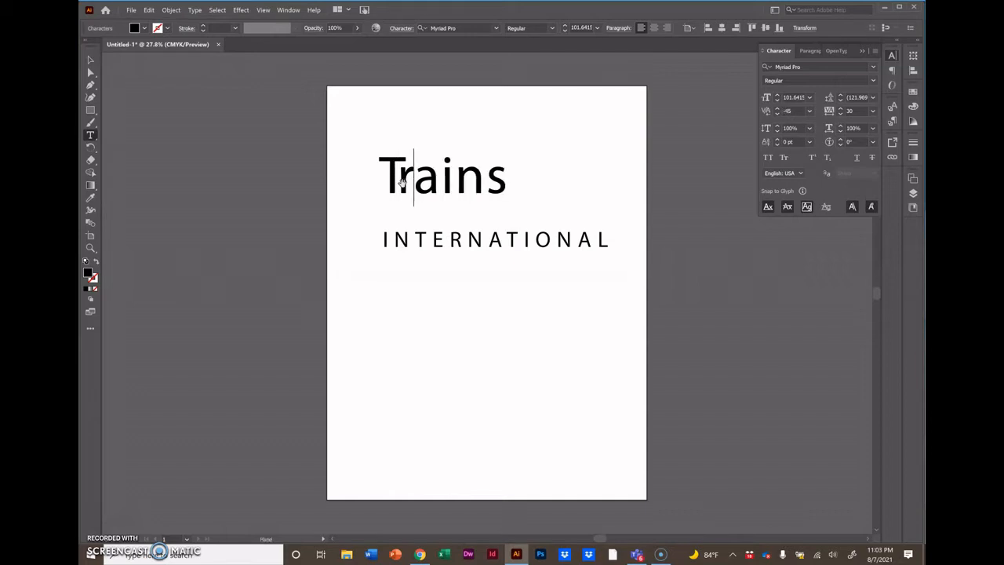
key(Right)
key(alt+Left)
key(alt+Left)
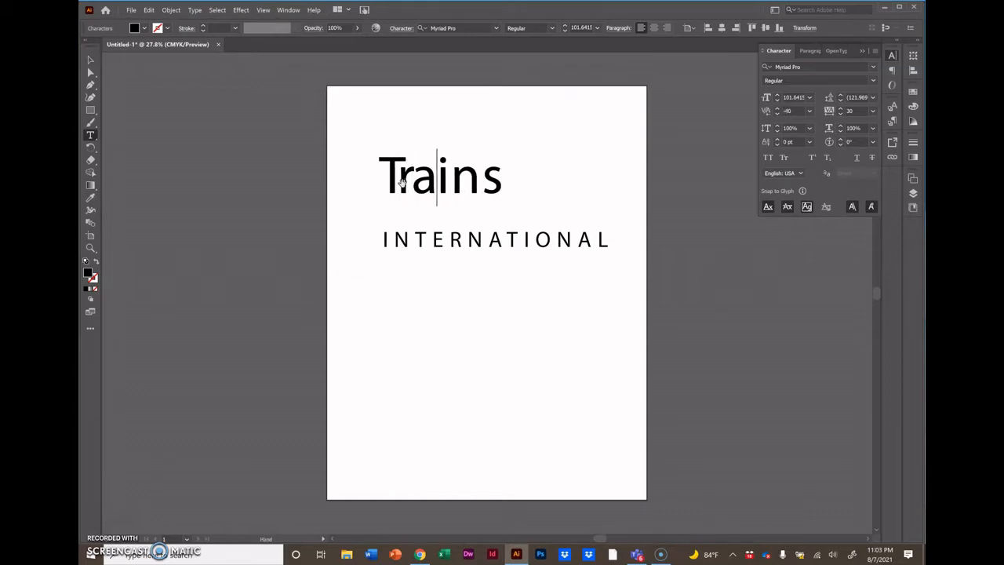
key(Right)
key(alt+Left)
key(alt+Left)
key(alt+Left)
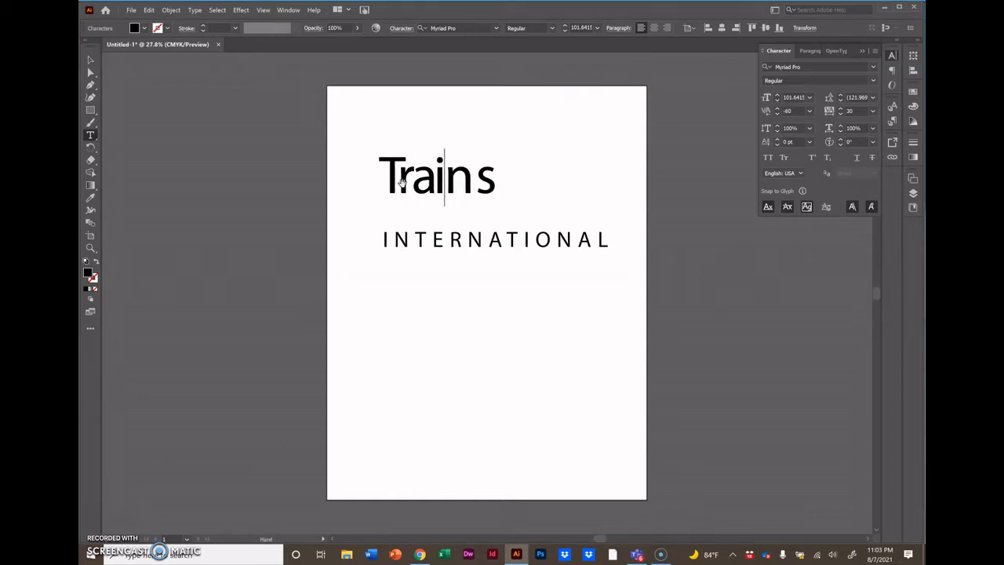
key(alt+Left)
key(Right)
key(alt+Left)
key(alt+Left)
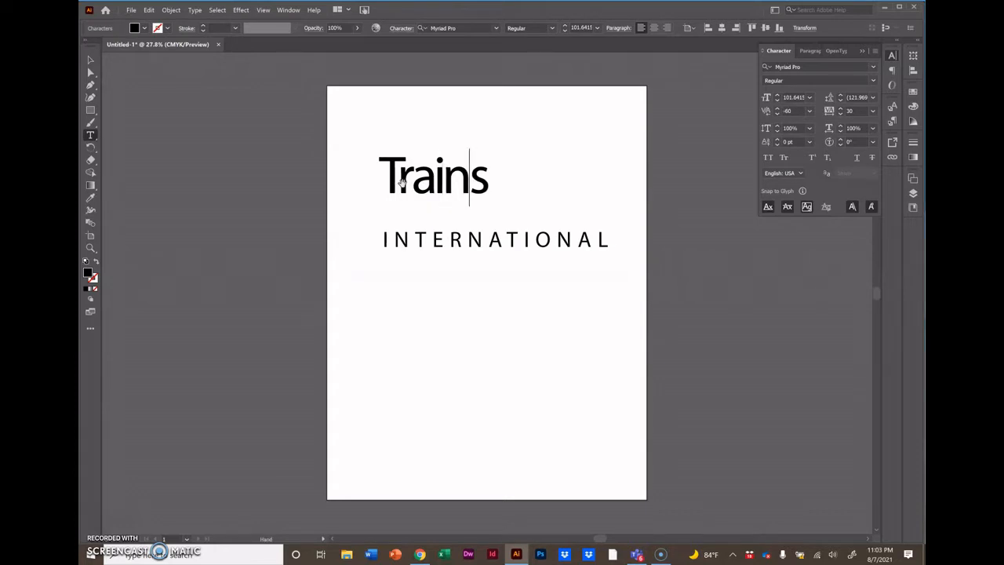
click(525, 189)
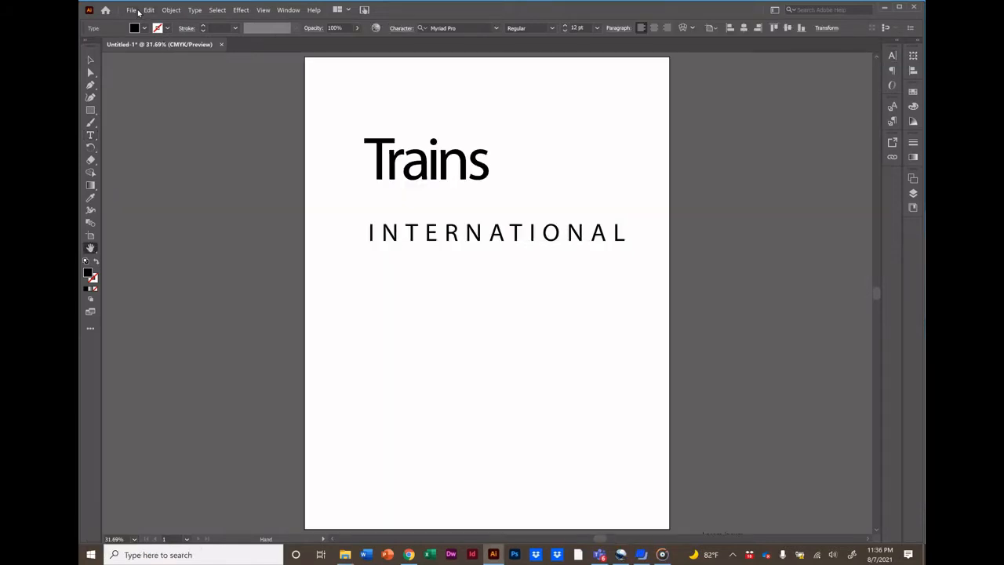
Save the document as logos_trains in Illustrator format with the default options.
click(130, 10)
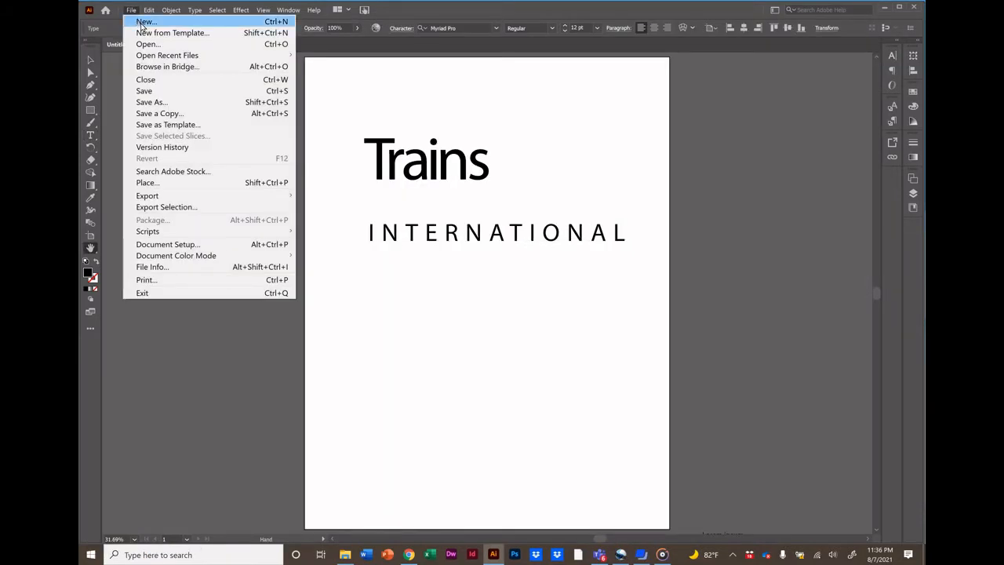
click(154, 102)
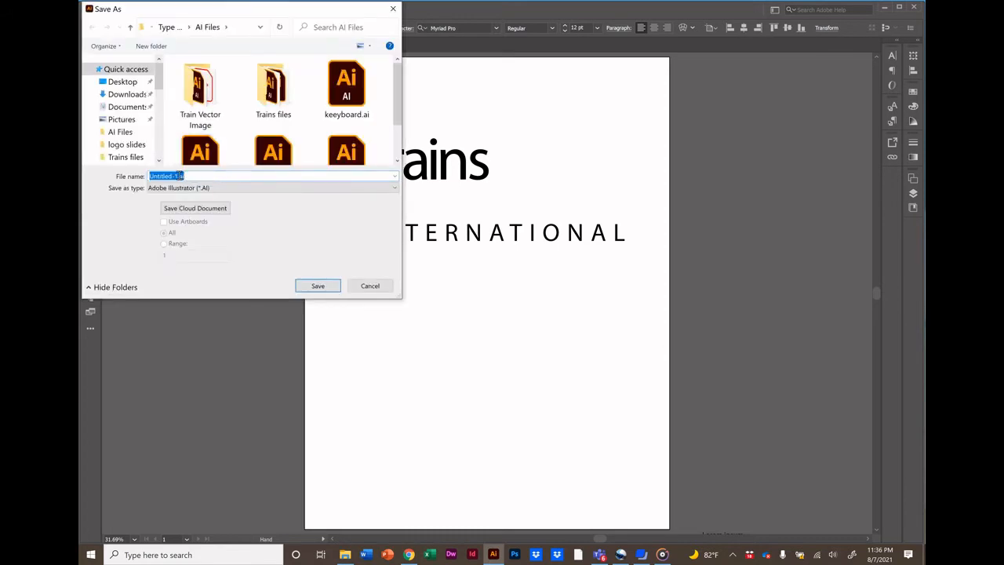
drag(178, 176, 146, 176)
text(logos_trains)
key(Return)
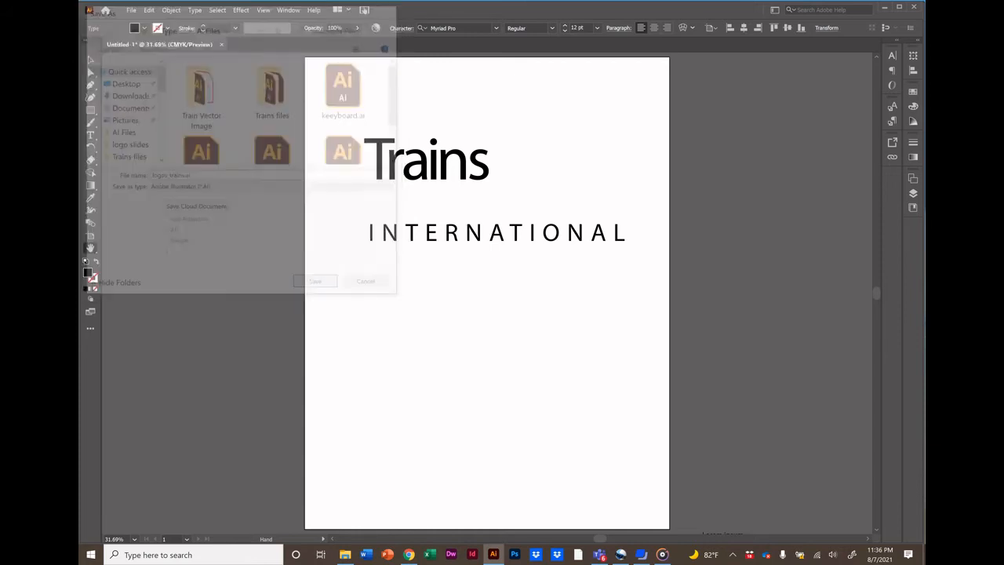
click(534, 424)
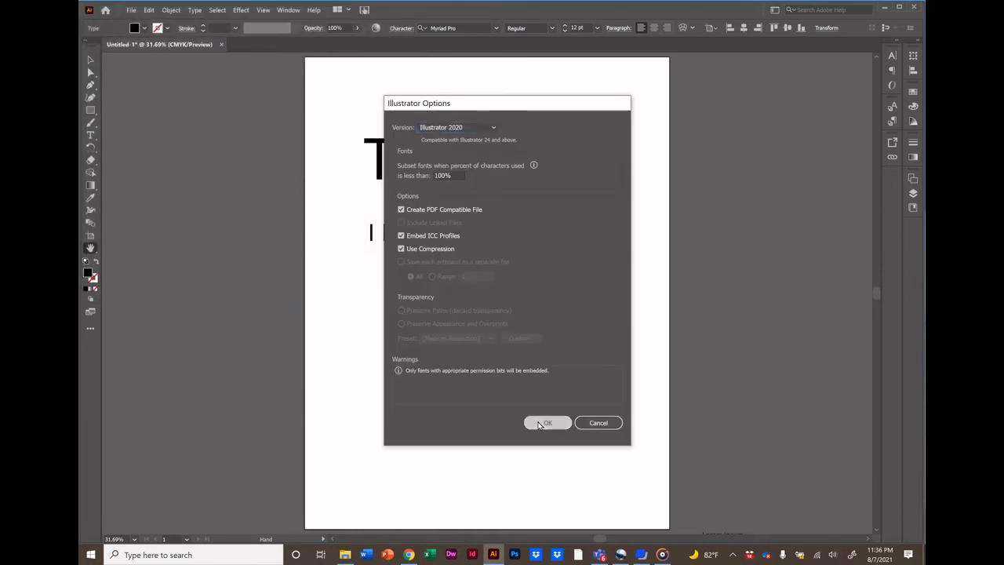
Move INTERNATIONAL and Trains further down the page, leaving a wider gap between them.
click(90, 61)
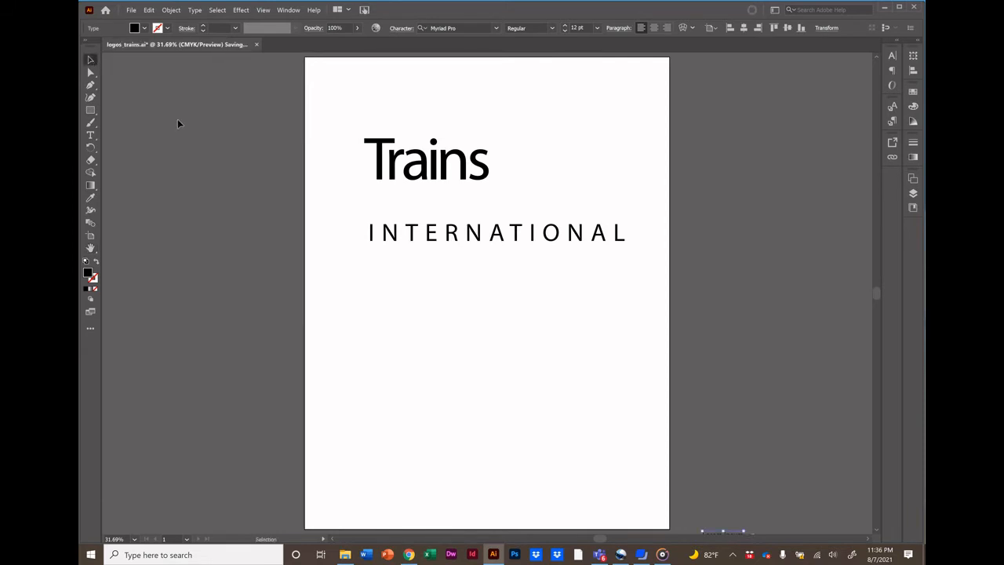
drag(413, 234, 408, 412)
drag(419, 171, 422, 246)
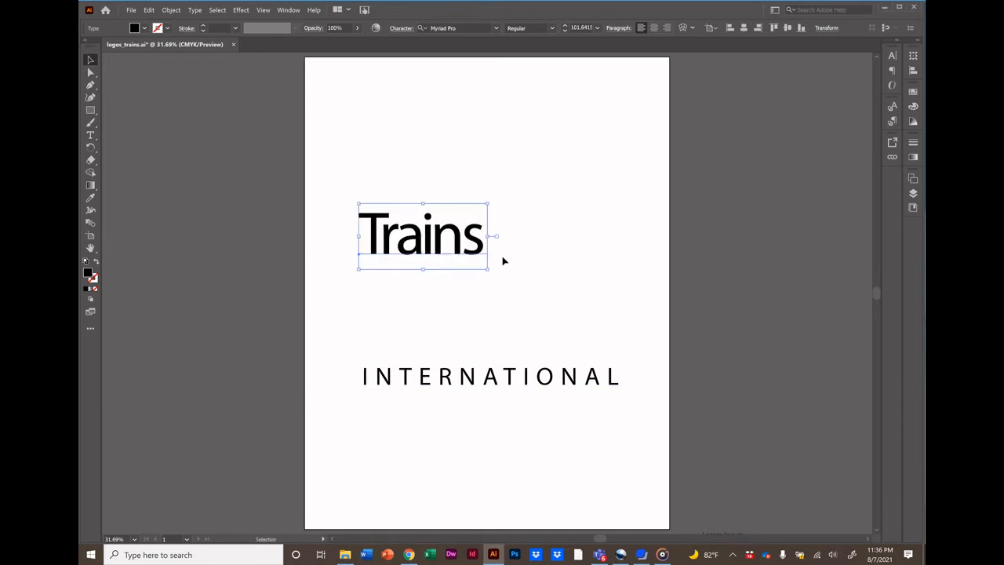
Convert the Trains text to outlines.
click(526, 267)
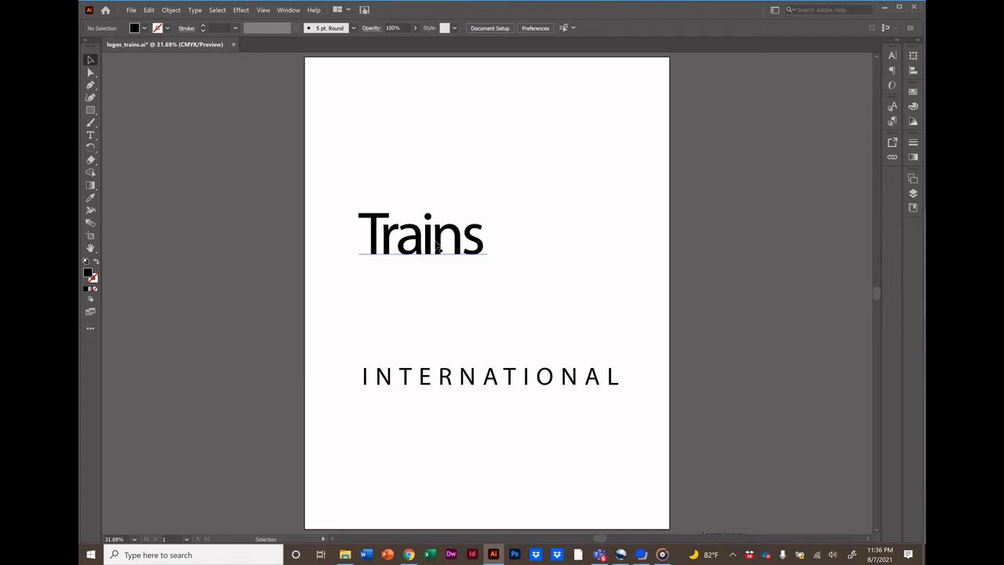
click(437, 247)
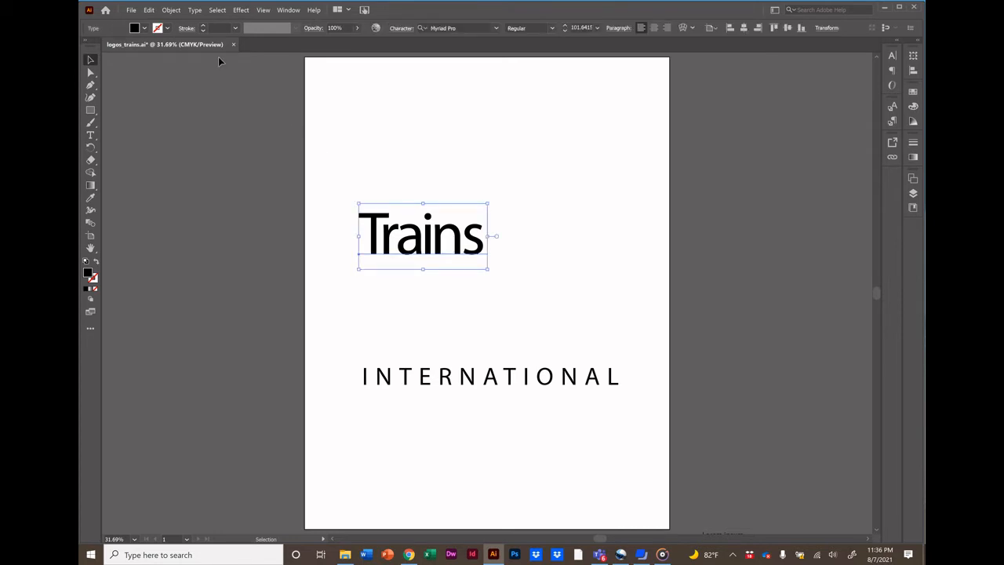
click(195, 10)
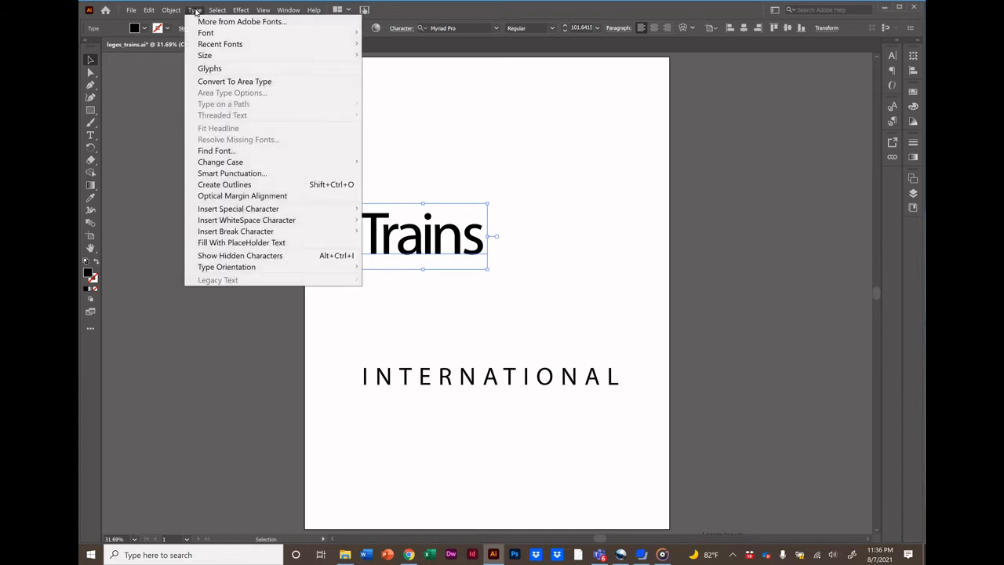
click(224, 186)
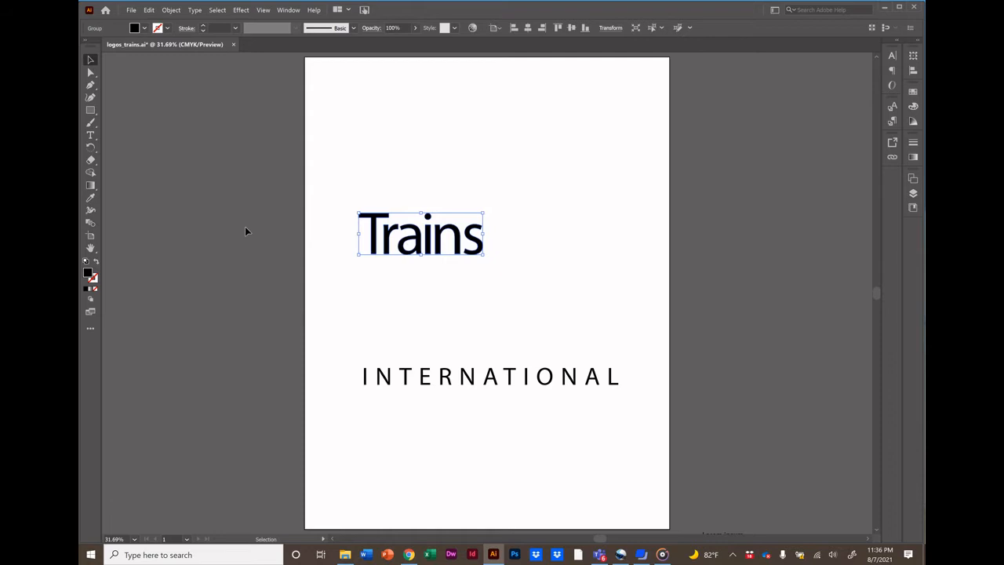
click(91, 137)
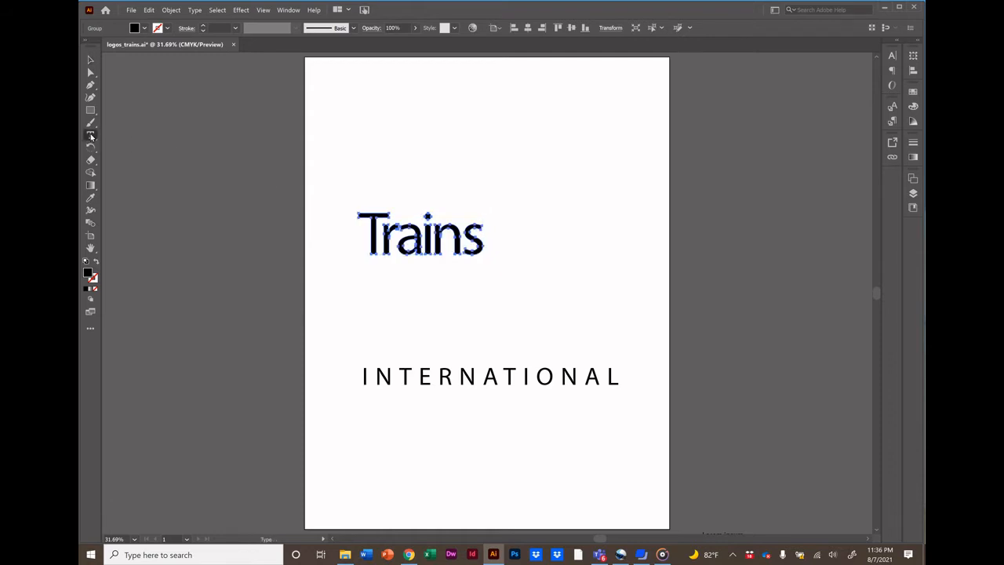
click(371, 241)
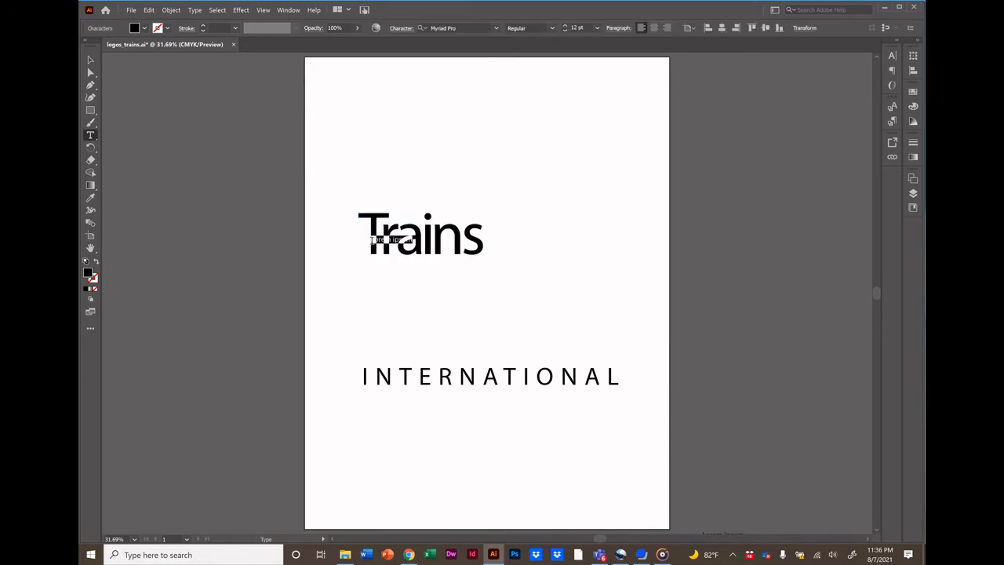
click(434, 243)
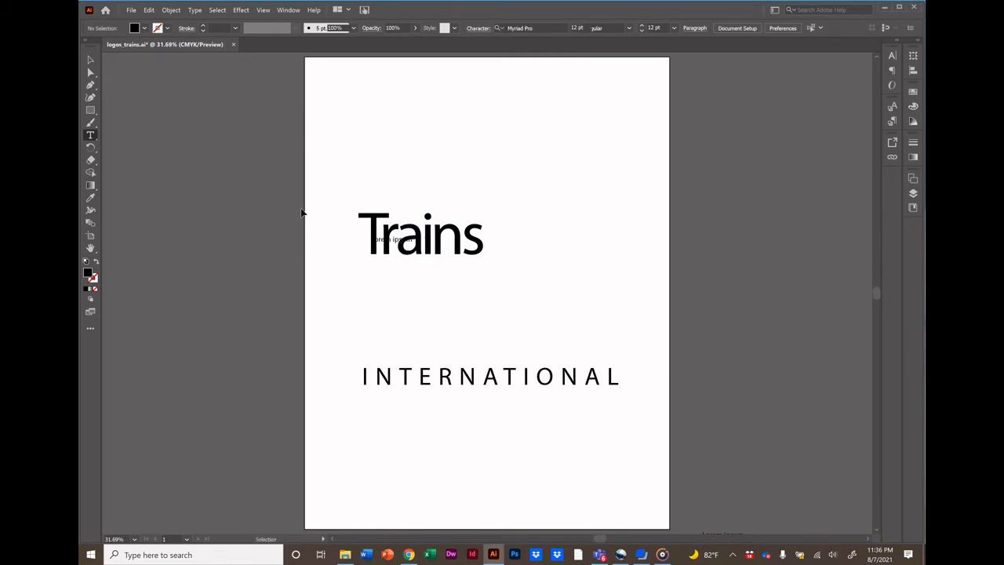
key(ctrl+z)
key(ctrl+shift+o)
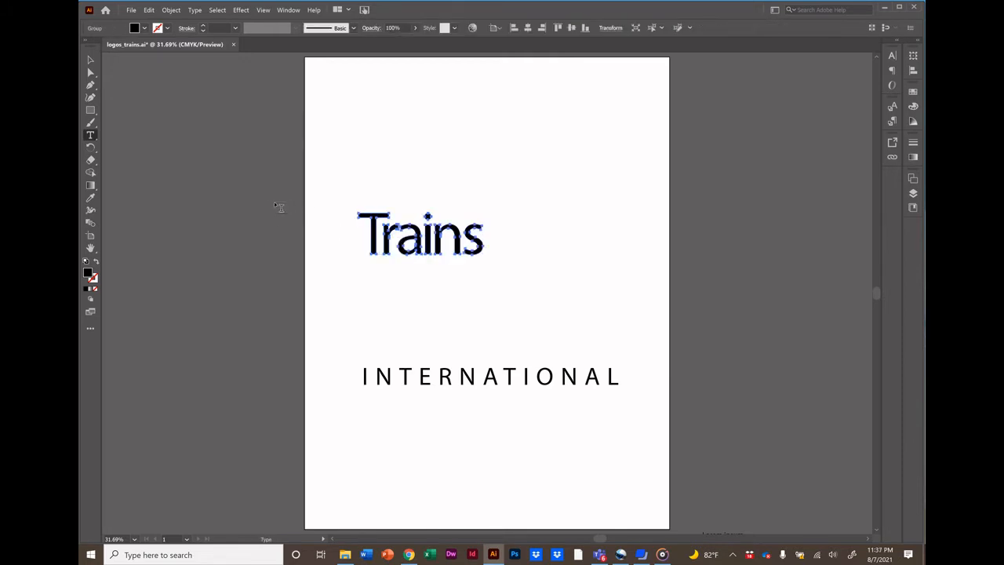
Lower the r and the stem of the i below the baseline of the outlined Trains lettering.
click(91, 61)
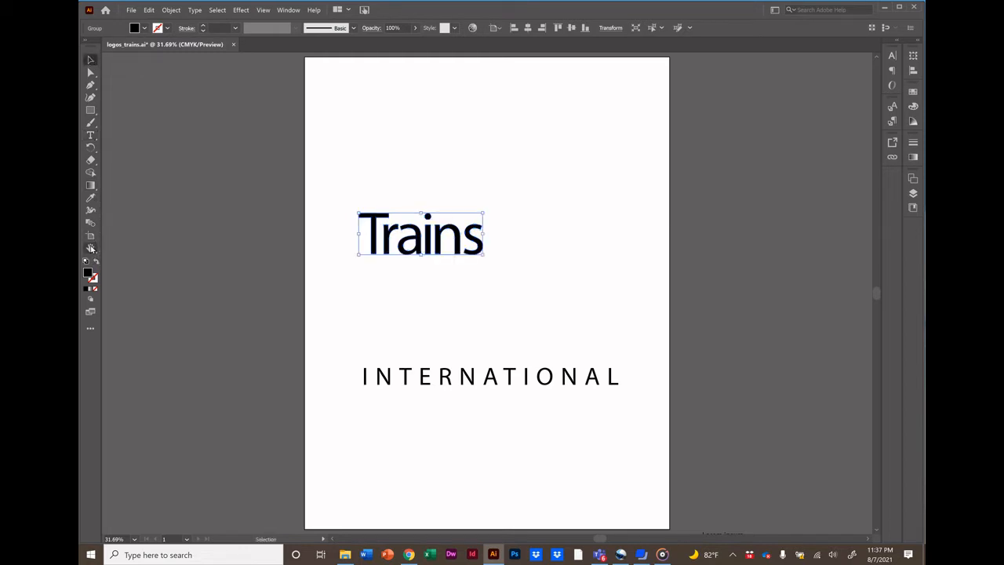
click(91, 248)
click(118, 249)
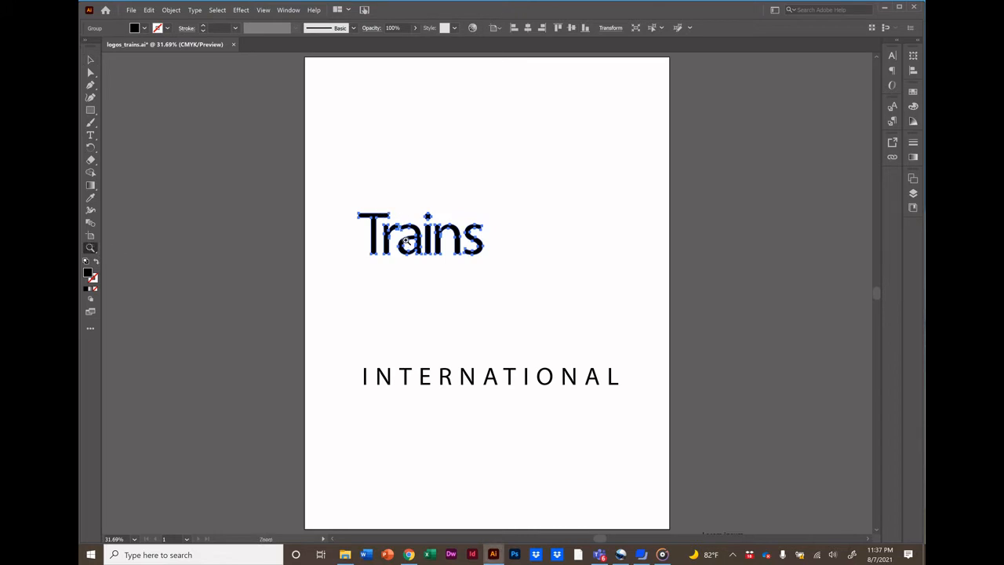
click(407, 241)
click(512, 302)
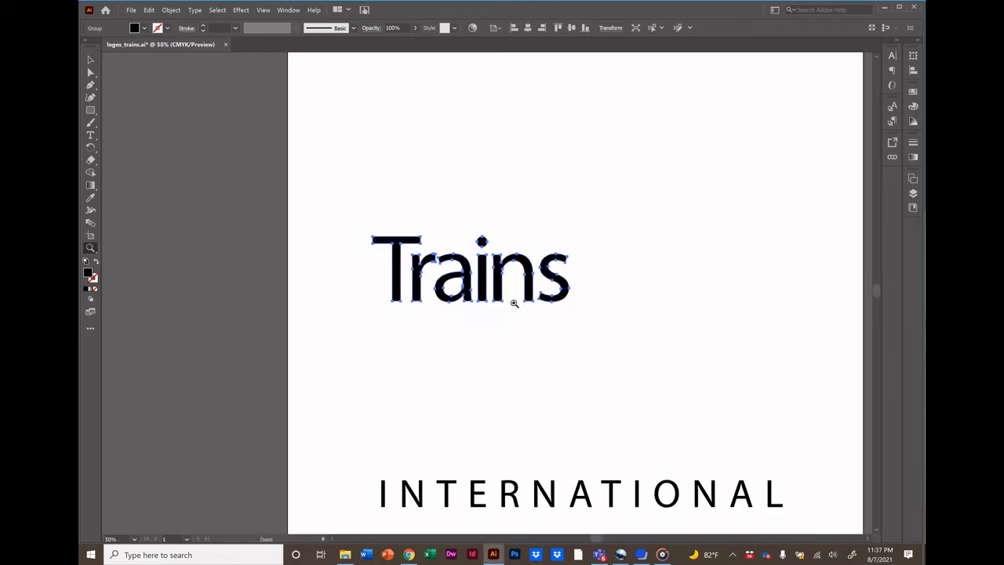
click(514, 303)
click(458, 271)
click(456, 270)
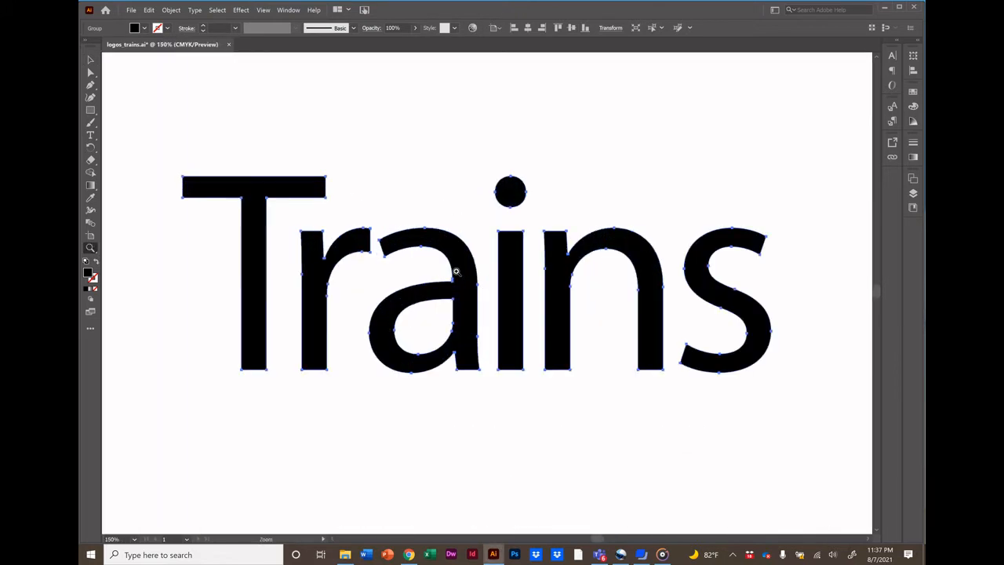
click(91, 73)
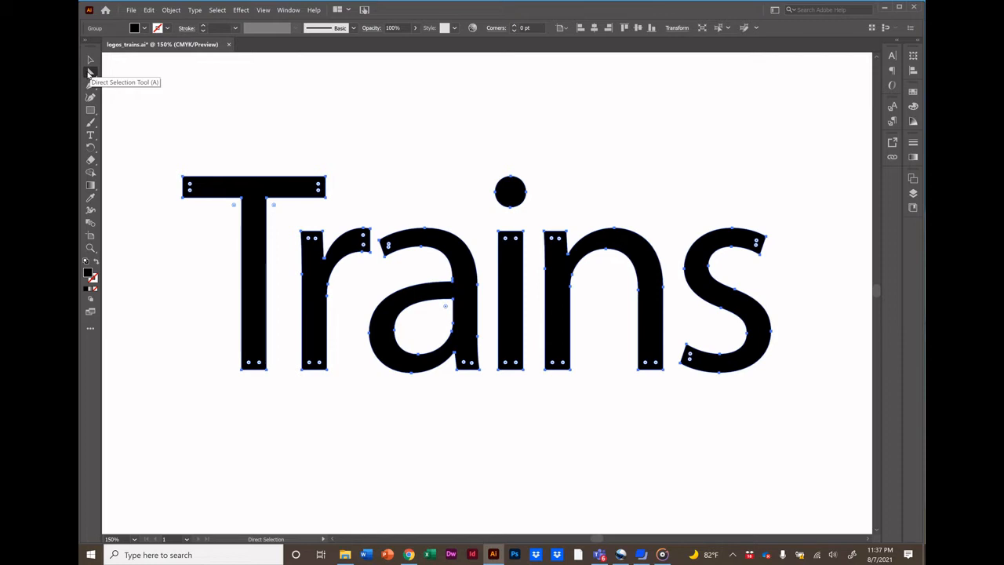
click(281, 110)
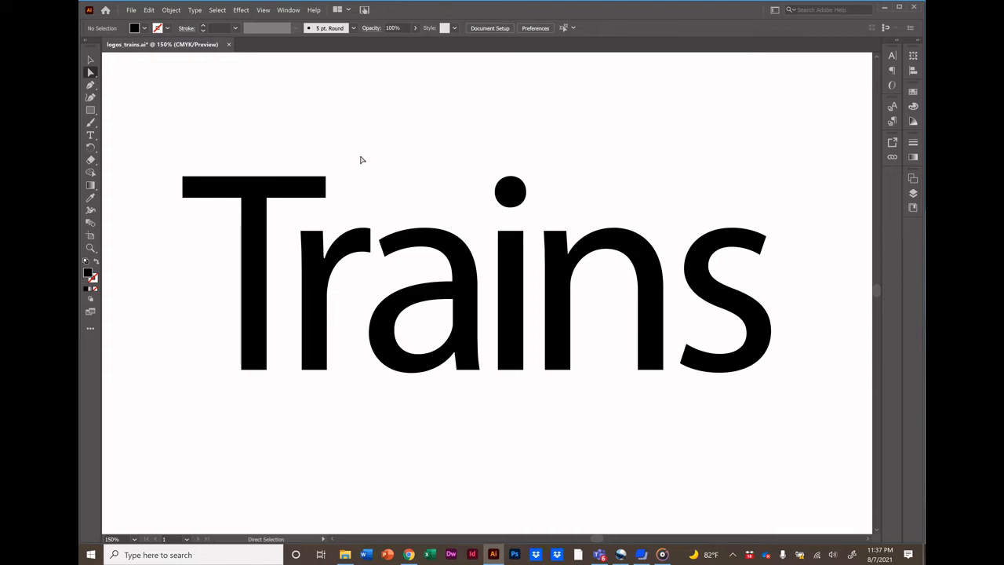
click(314, 286)
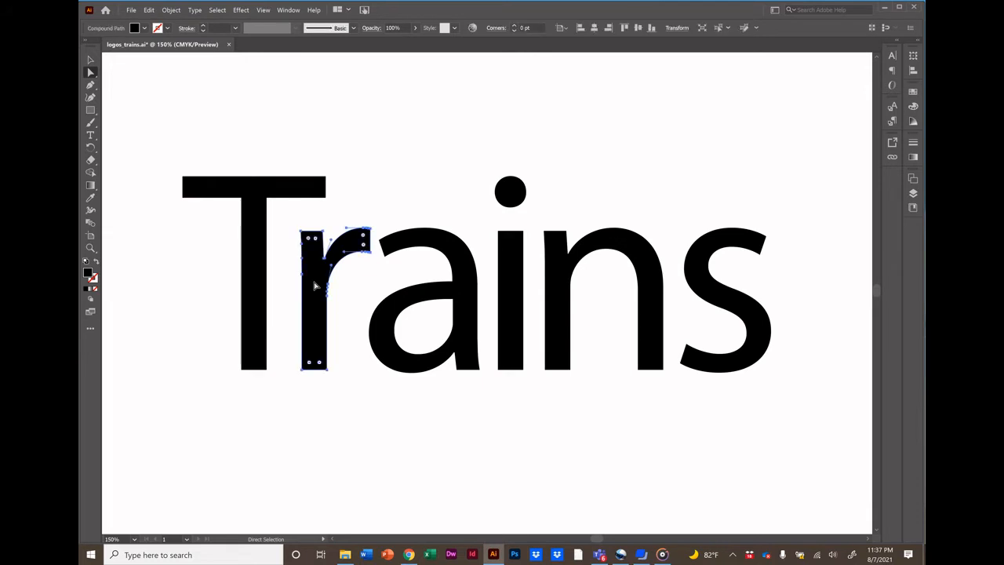
drag(314, 287, 315, 340)
drag(513, 312, 510, 365)
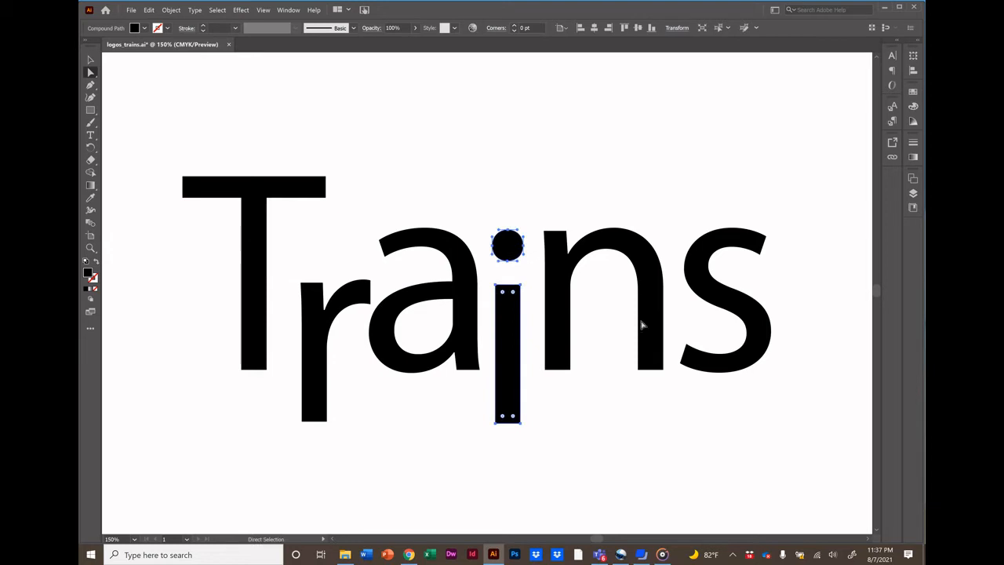
Nudge the s of Trains downward in several small steps.
click(695, 274)
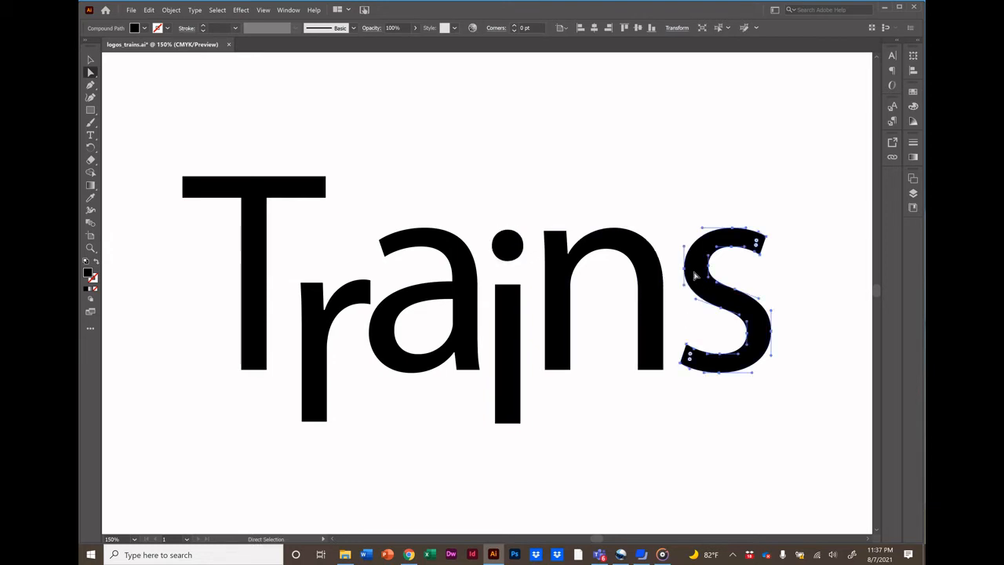
key(Down)
key(Down)
key(Down)
key(Down)
key(Down)
key(Down)
key(Down)
key(Down)
key(Down)
key(Down)
key(Down)
key(Down)
key(Down)
key(Down)
key(Down)
key(Down)
key(Down)
key(Down)
key(Down)
key(Down)
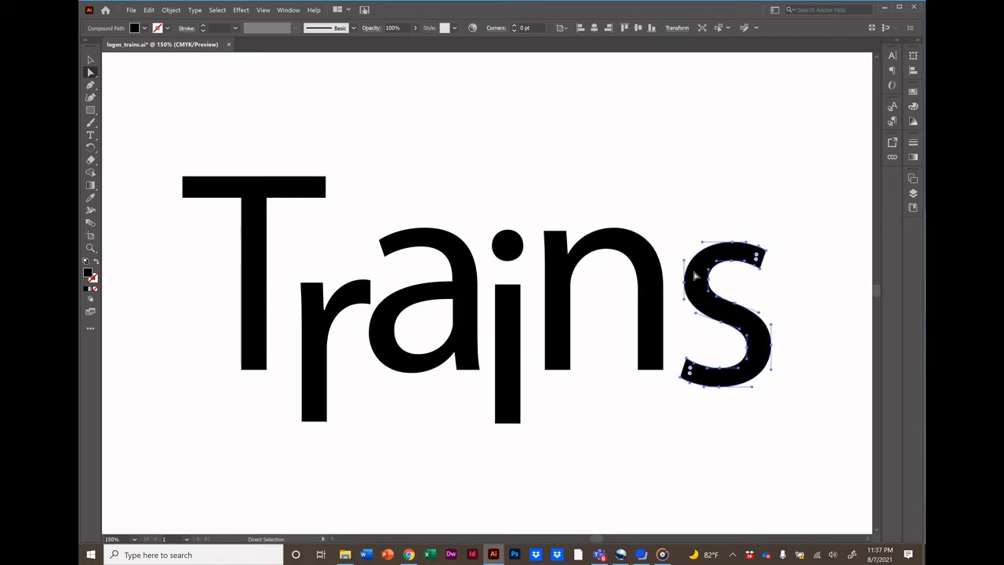
key(Down)
key(Down)
key(Down)
key(Down)
key(Down)
key(Down)
key(Down)
key(Down)
key(Down)
key(Down)
key(Down)
key(Down)
key(Down)
key(Down)
key(Down)
key(Down)
key(Down)
key(Down)
key(Down)
key(Down)
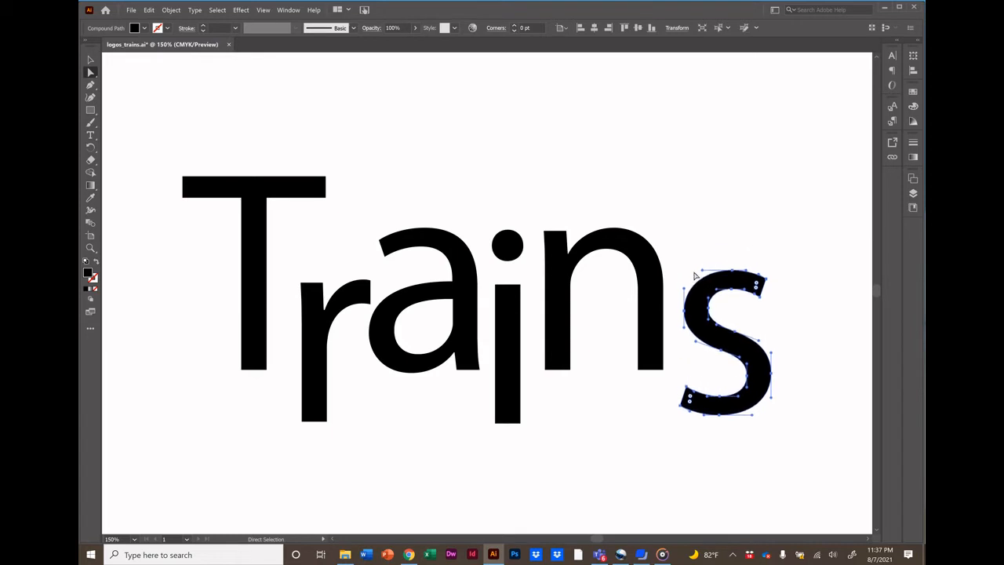
key(Down)
key(Down)
key(Down)
key(Down)
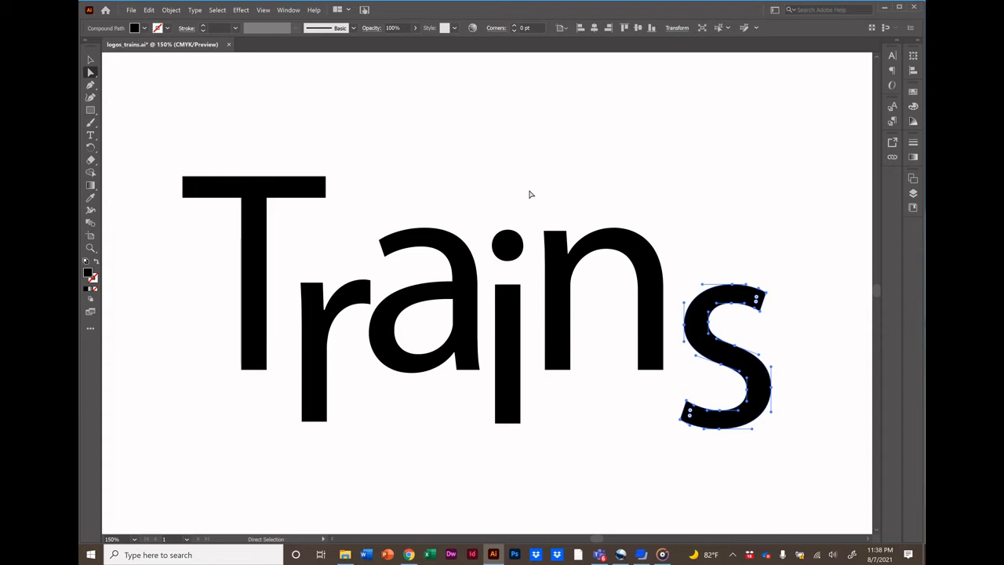
click(498, 152)
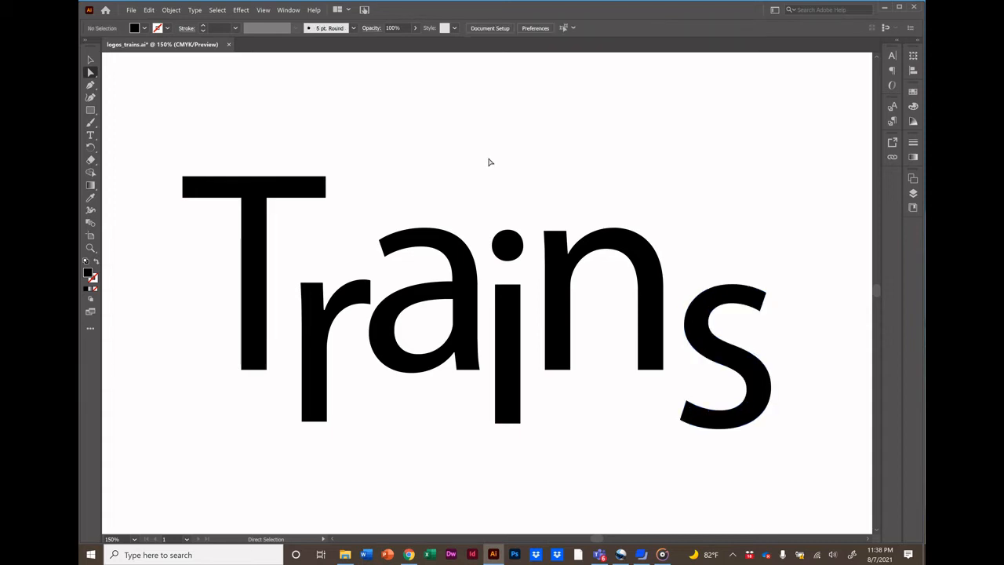
Extend the T's crossbar to the right so it spans the whole word.
click(327, 193)
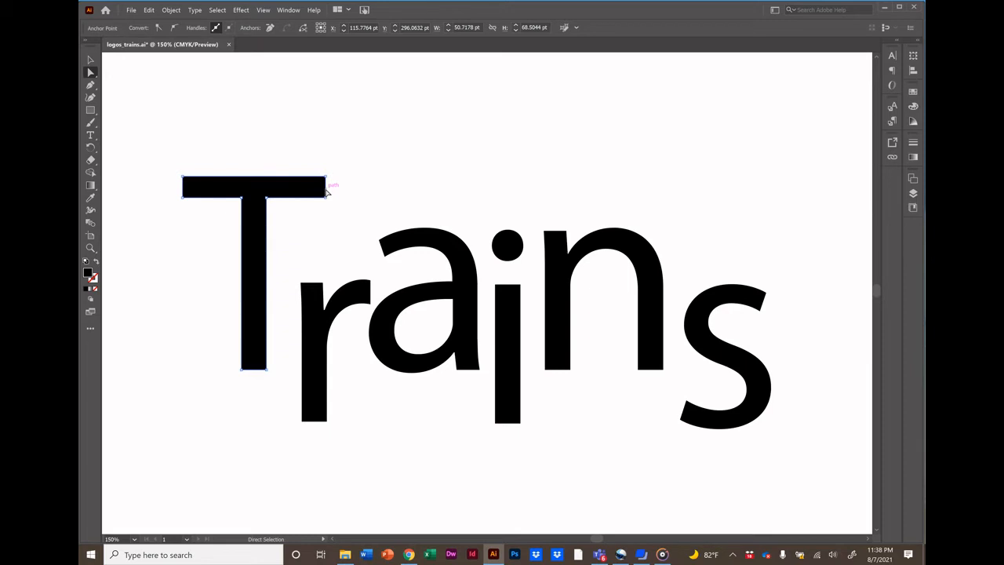
drag(326, 191, 757, 193)
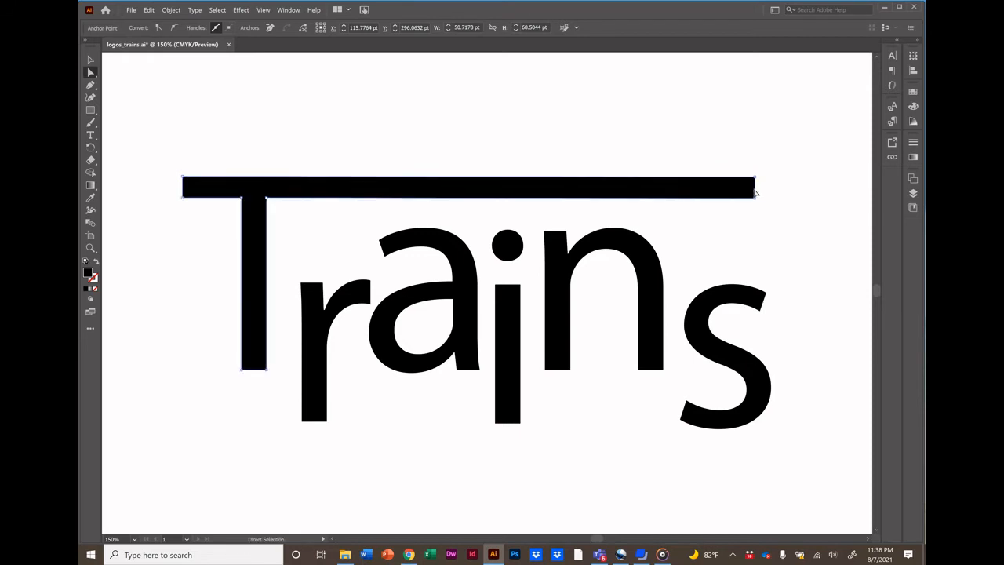
click(603, 421)
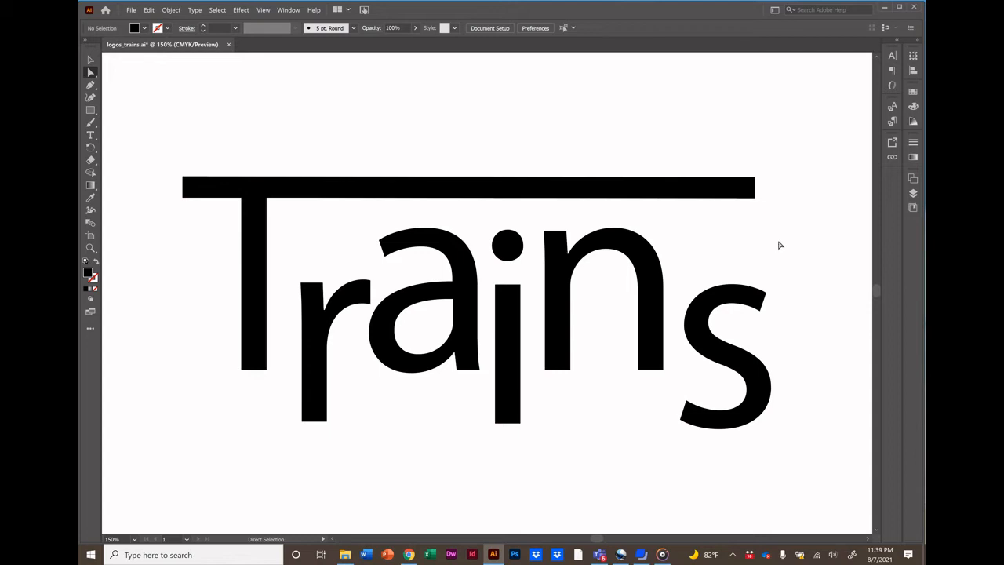
Reshape the s into a pointed swoosh by dragging its end anchors and curve, and lower the i stem further.
click(766, 298)
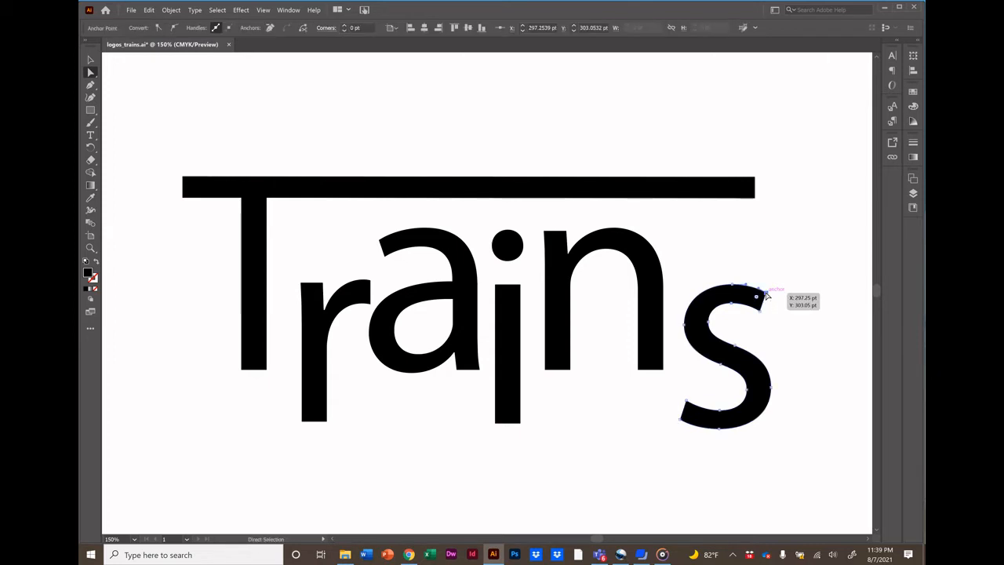
drag(766, 295, 855, 280)
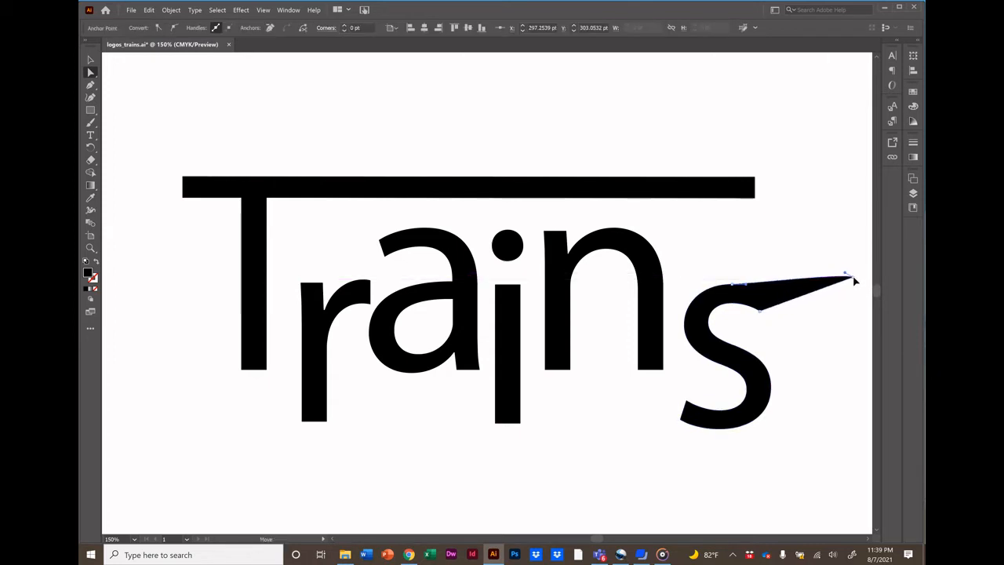
drag(760, 312, 824, 357)
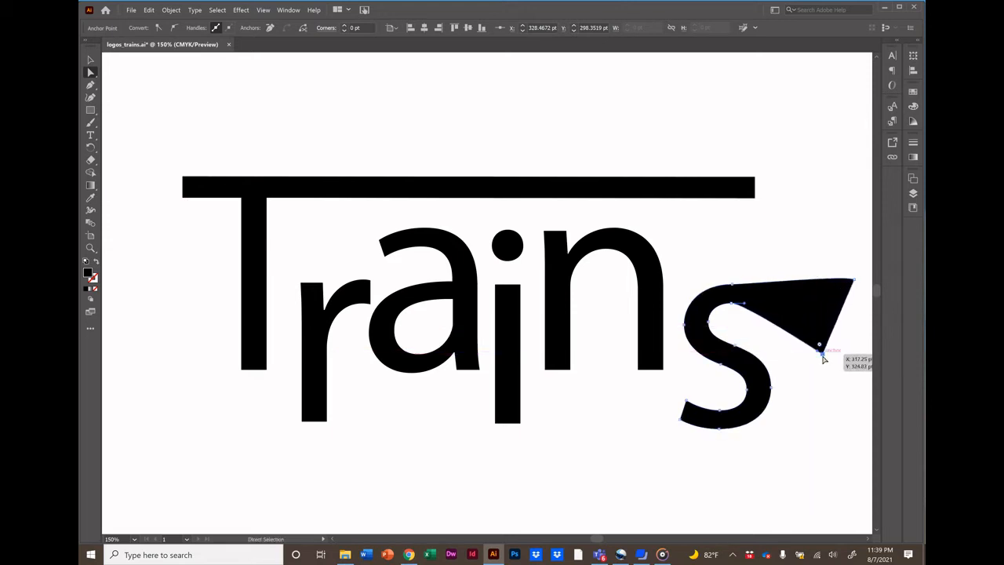
drag(682, 418, 572, 451)
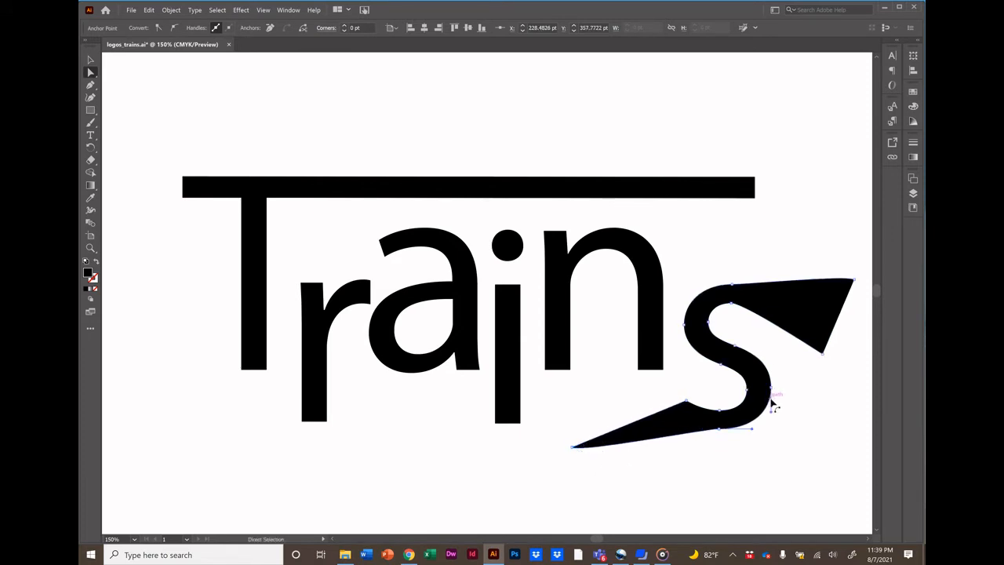
drag(772, 404, 831, 380)
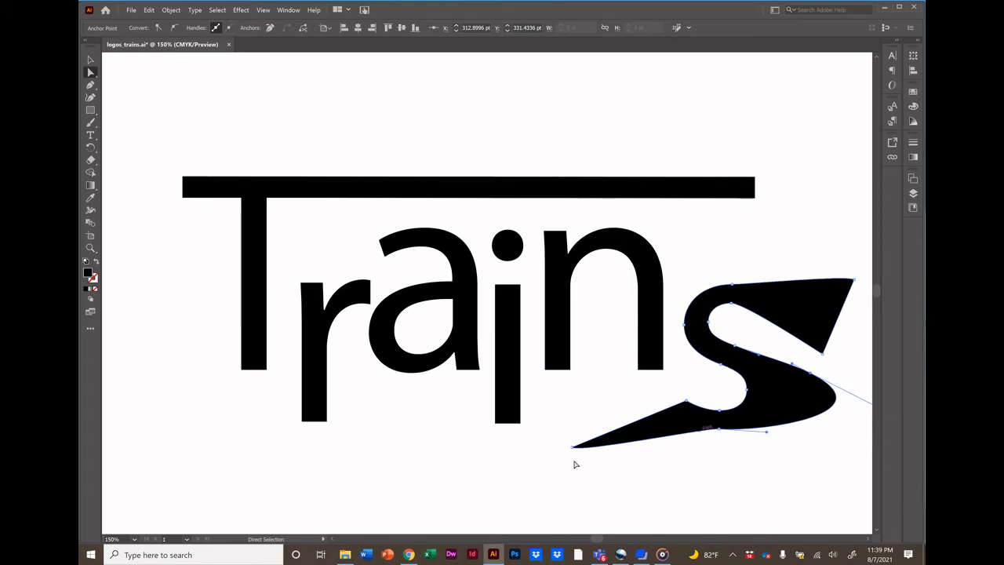
drag(469, 403, 510, 482)
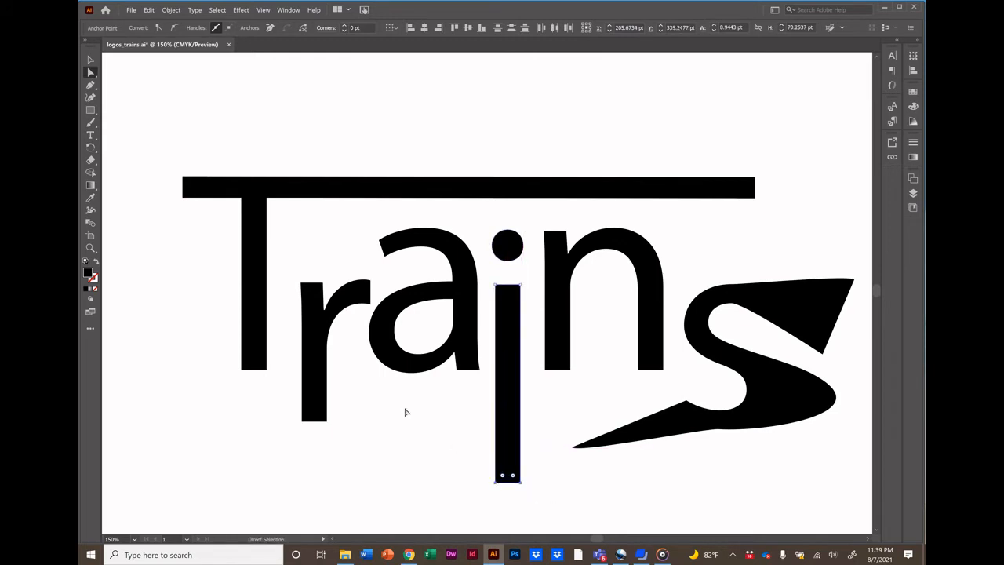
Pull the a's bowl down into a pointed curve.
drag(354, 327, 357, 402)
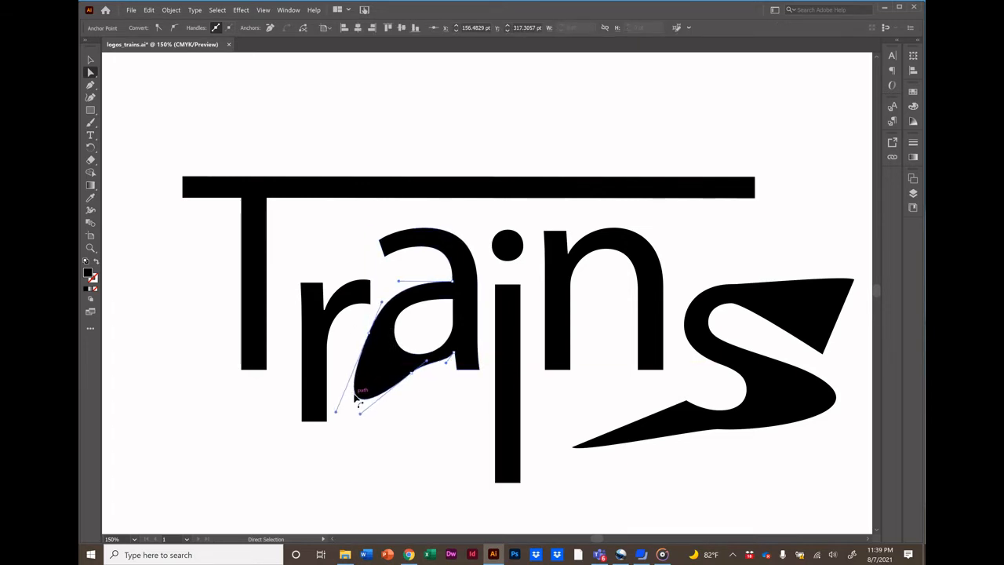
click(437, 461)
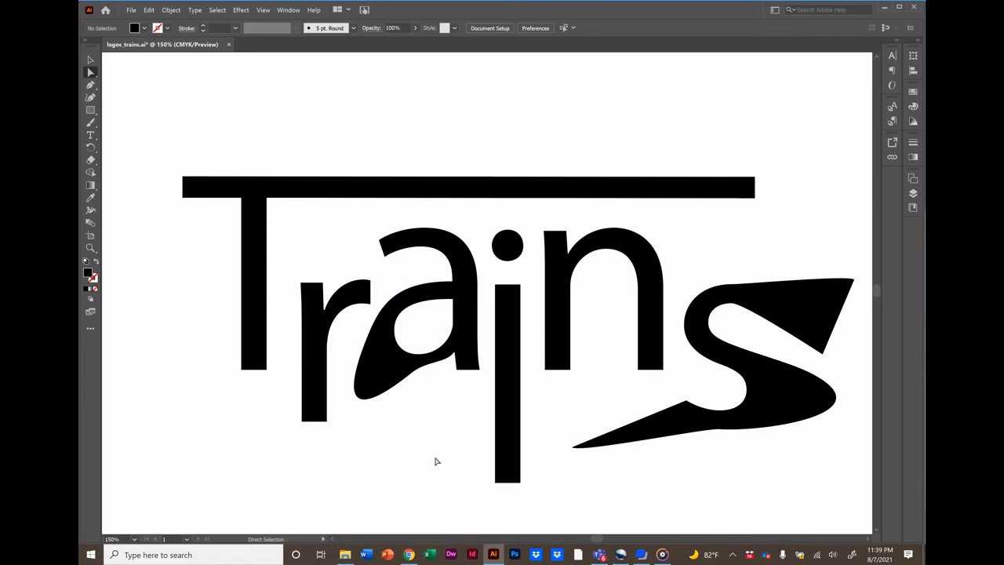
drag(225, 334, 260, 374)
click(238, 393)
Add an anchor at the middle of the T crossbar's top edge and raise it into a smooth arched roof.
click(444, 181)
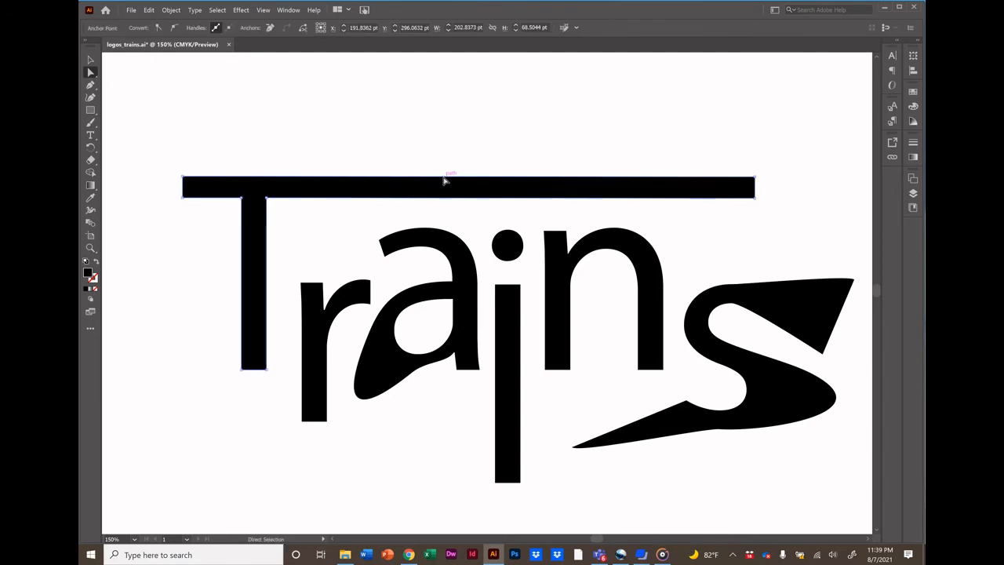
click(90, 85)
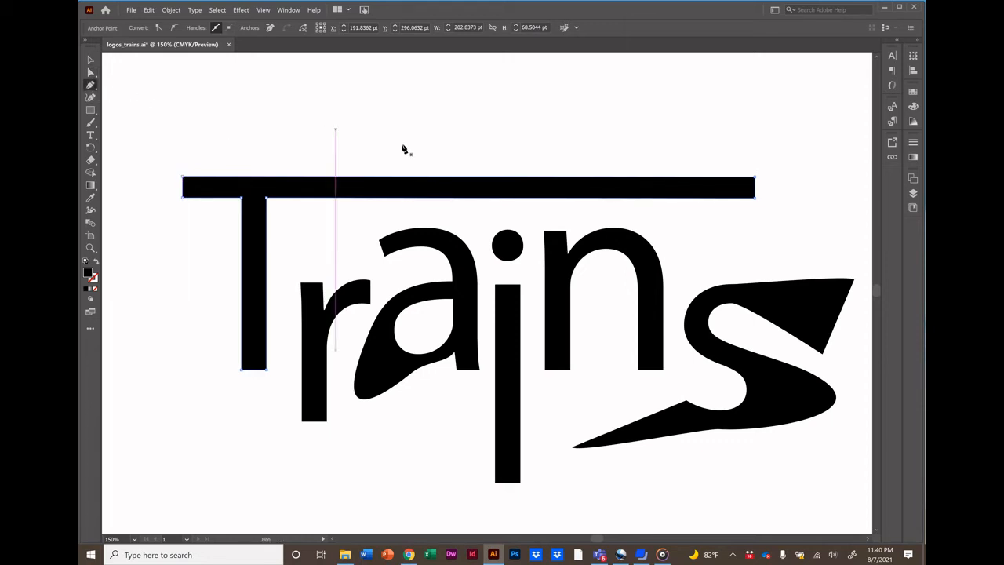
click(472, 177)
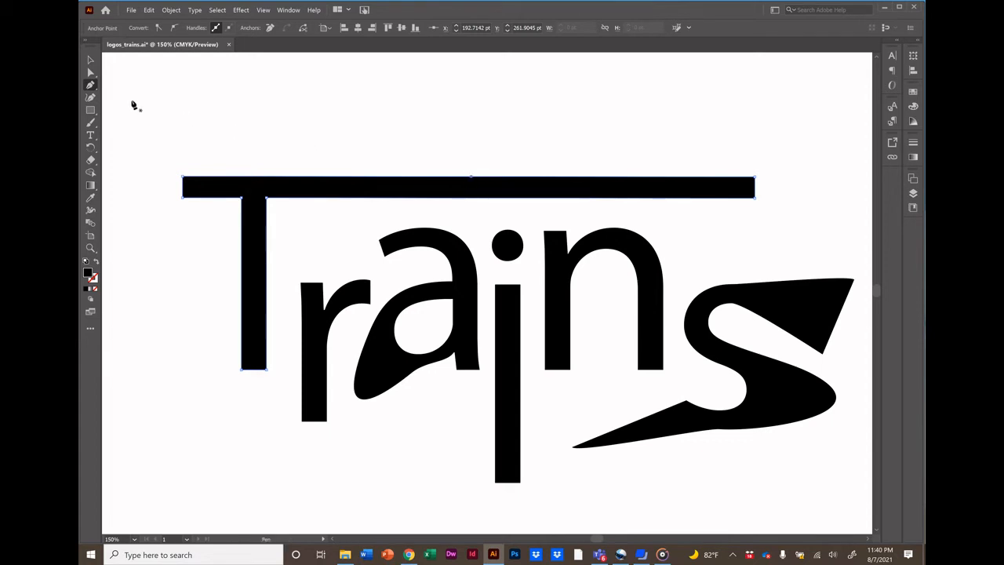
click(90, 73)
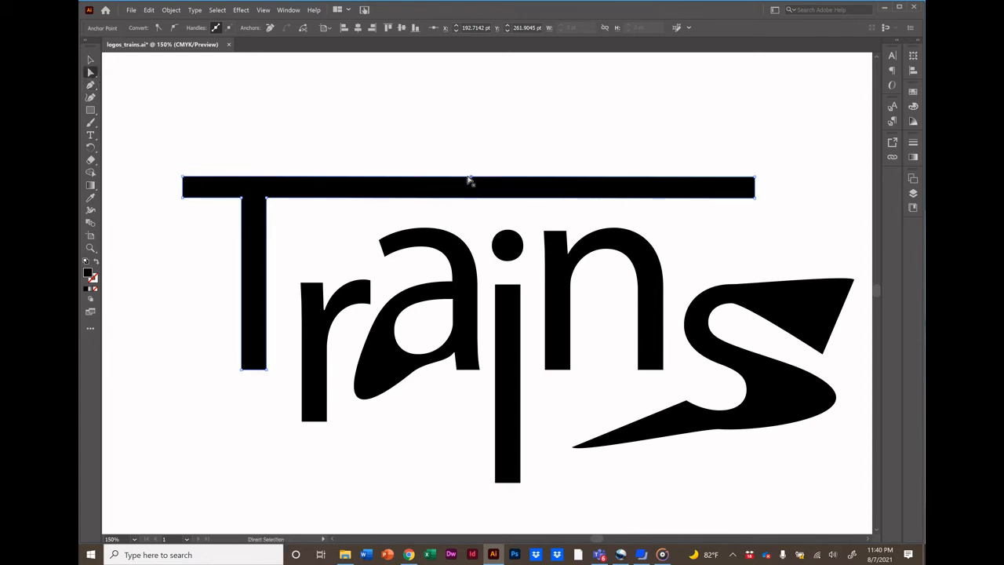
drag(471, 179, 470, 124)
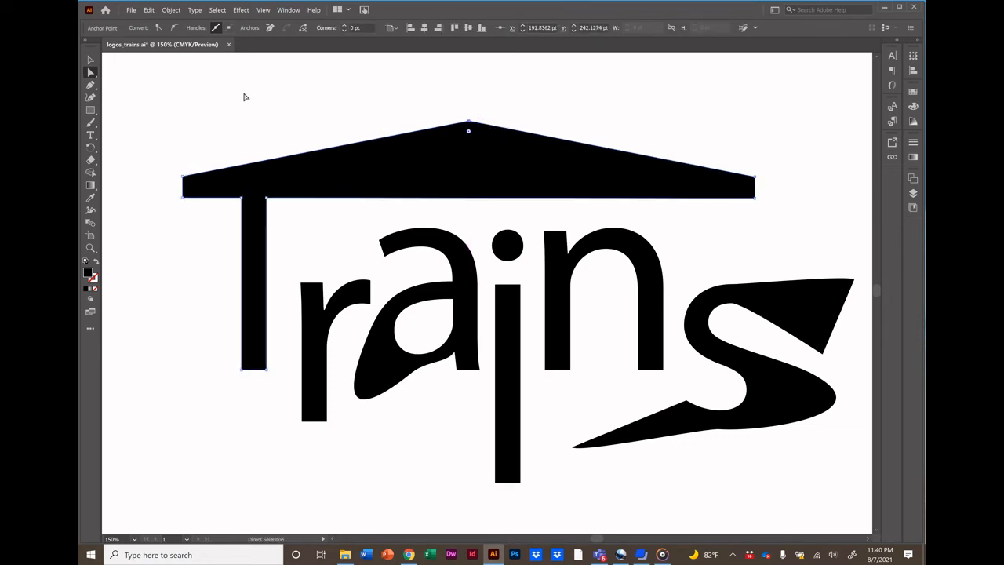
click(175, 30)
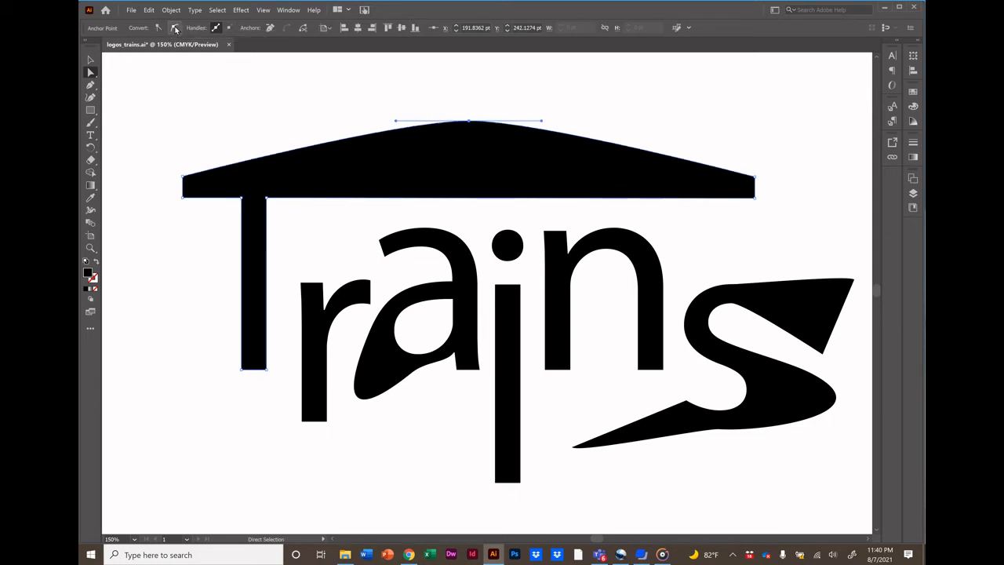
click(240, 131)
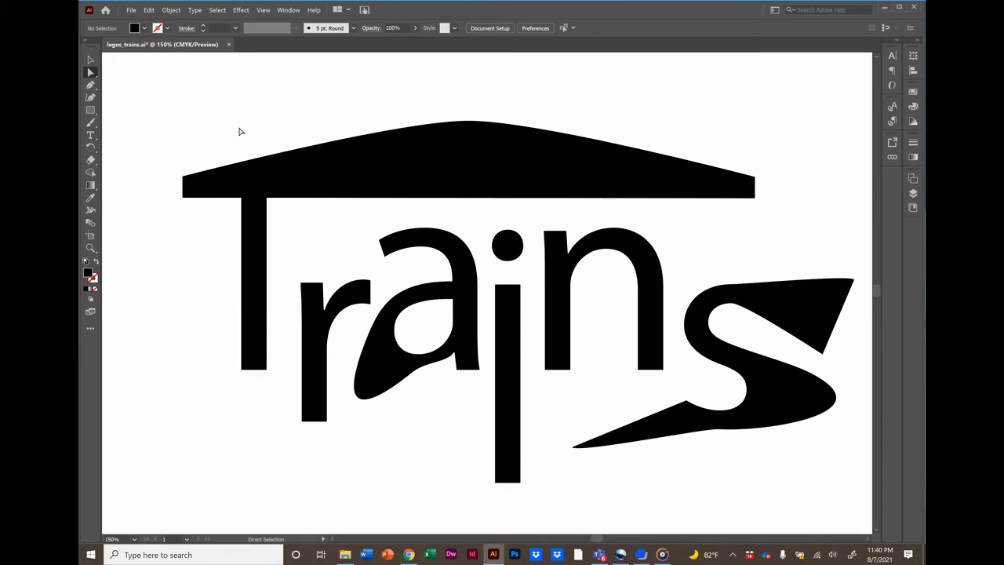
Undo the roof, crossbar extension and letter reshaping edits, along with some of the s nudges.
key(v)
key(ctrl+z)
key(ctrl+z)
key(ctrl+z)
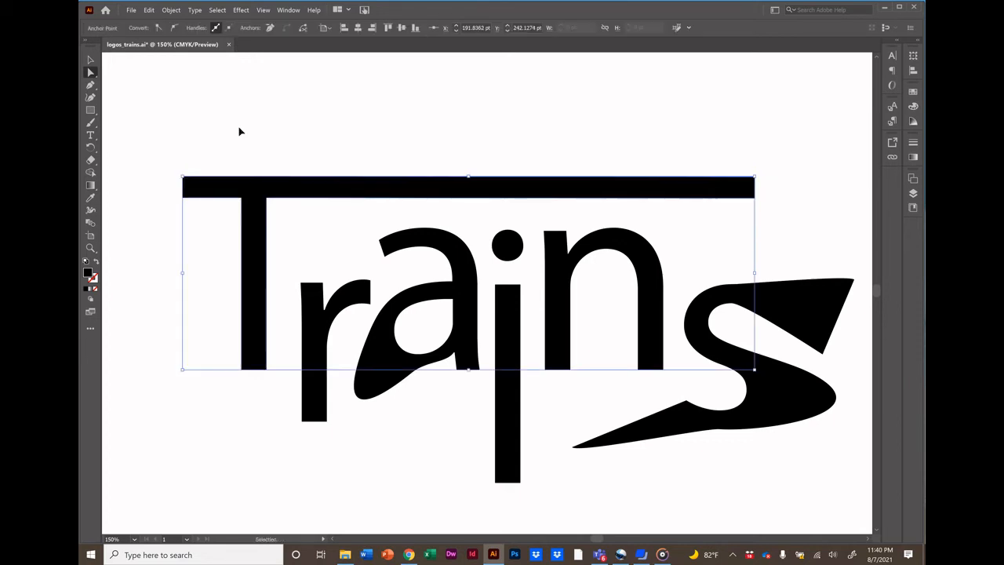
key(ctrl+z)
key(ctrl+z)
key(ctrl+z)
key(ctrl+z)
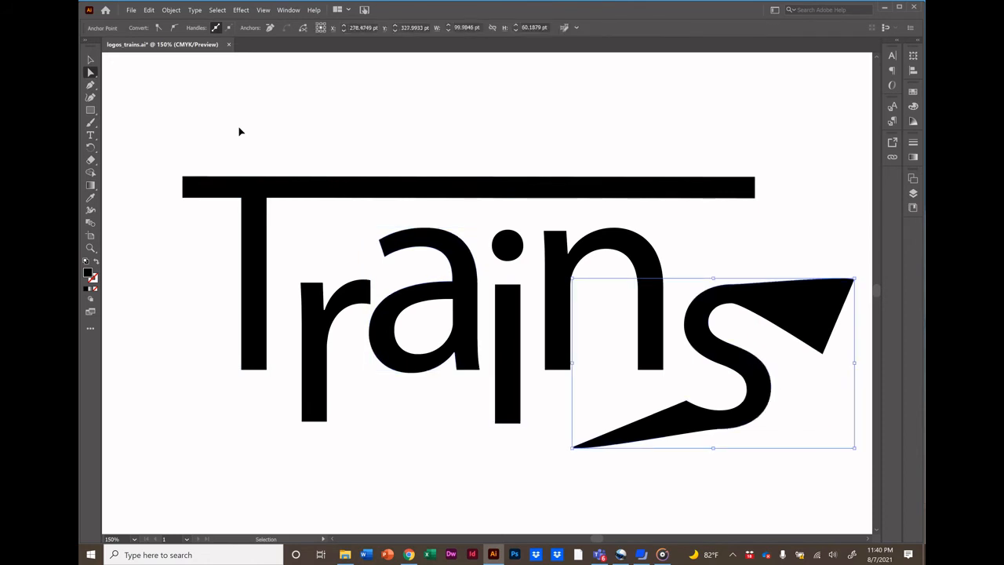
key(ctrl+z)
key(ctrl+z)
key(ctrl+z)
key(ctrl+z)
key(ctrl+z)
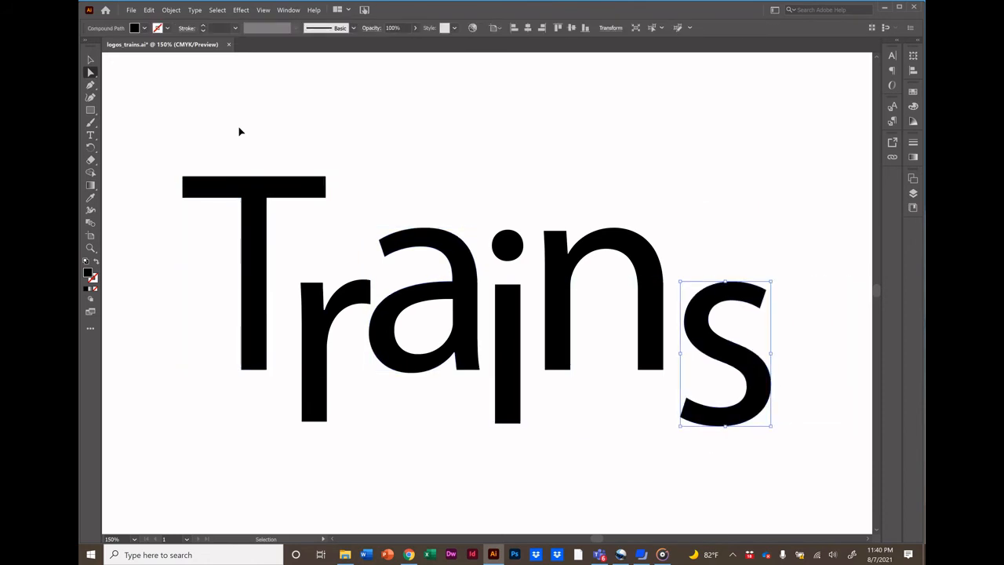
key(ctrl+z)
key(ctrl+z)
key(ctrl+z)
key(ctrl+z)
key(ctrl+z)
key(ctrl+z)
key(ctrl+z)
key(ctrl+z)
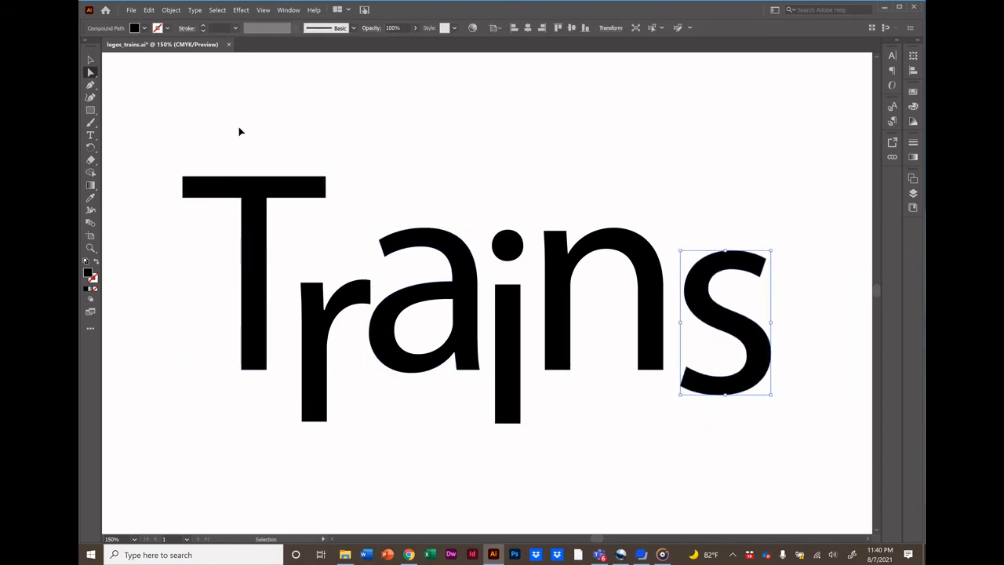
Undo the remaining s and i stem edits to restore the original Trains letterforms, then deselect.
key(ctrl+z)
key(ctrl+z)
key(ctrl+z)
key(ctrl+z)
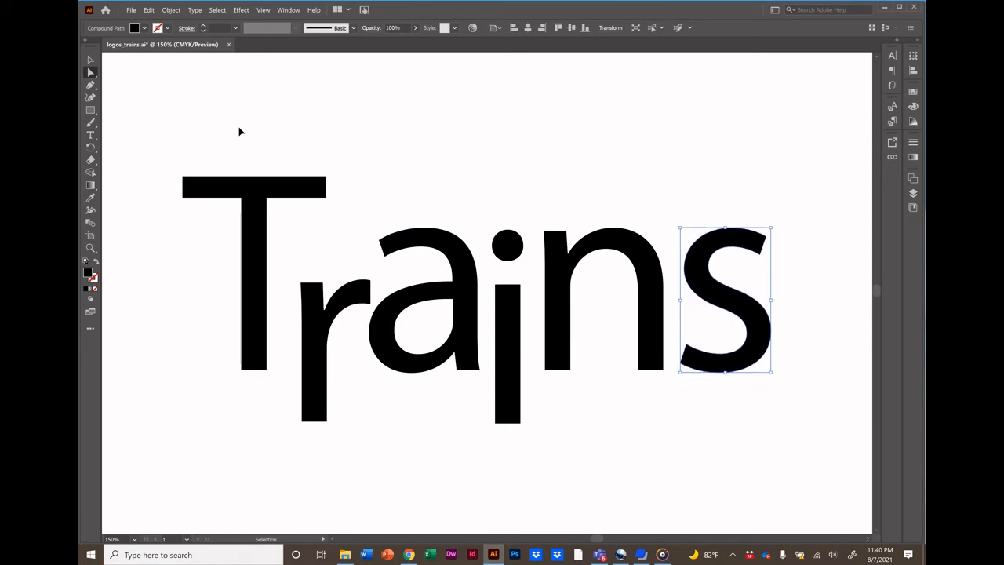
key(ctrl+z)
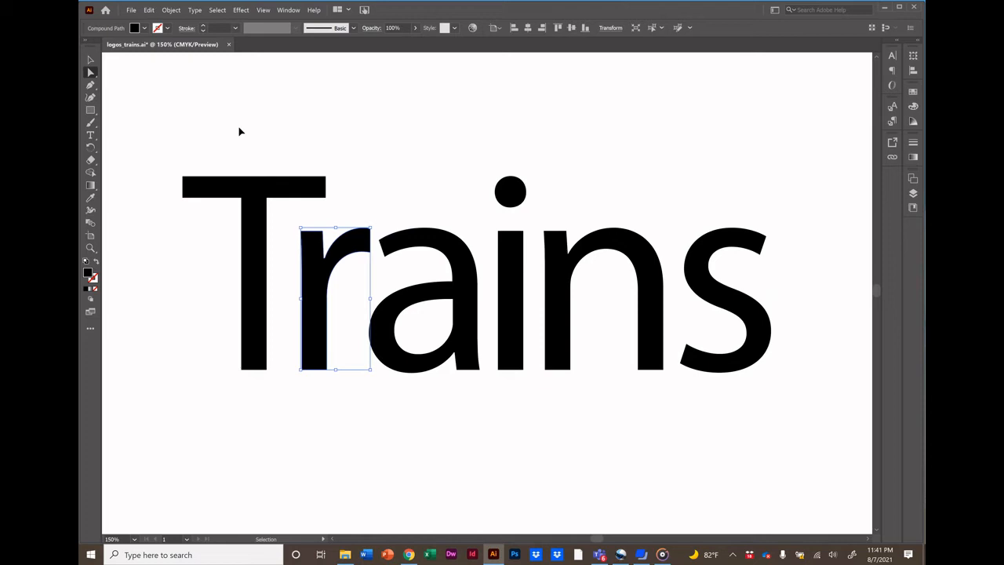
key(a)
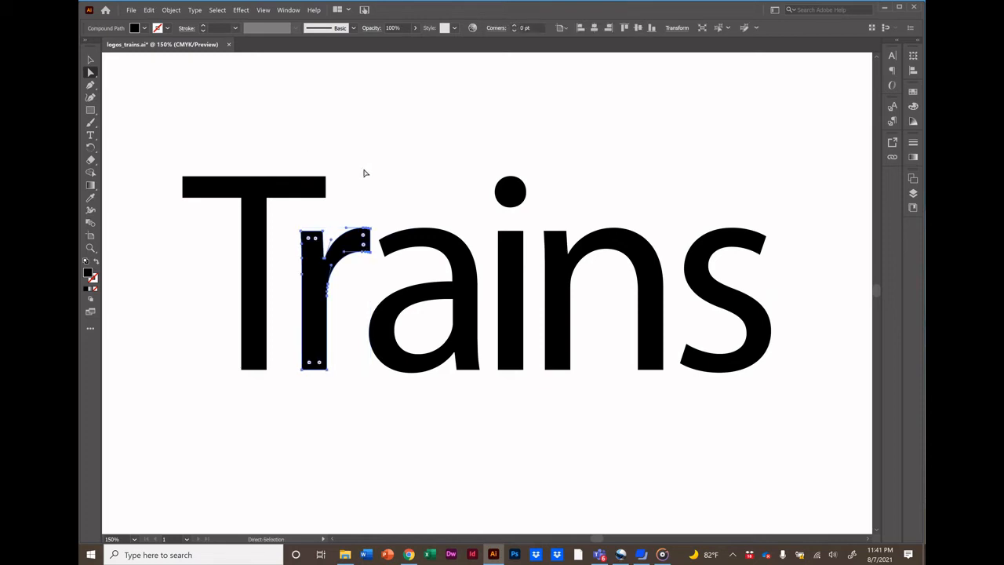
click(369, 176)
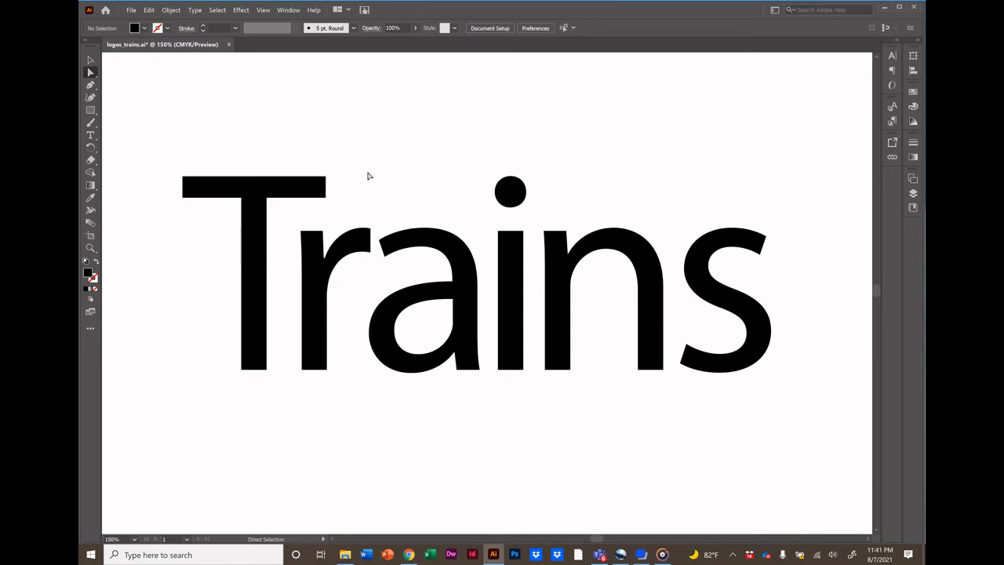
Zoom in on the r and a, and reshape the a's upper-left terminal into a flat stroke rising toward the r's shoulder.
click(91, 248)
drag(332, 186, 482, 403)
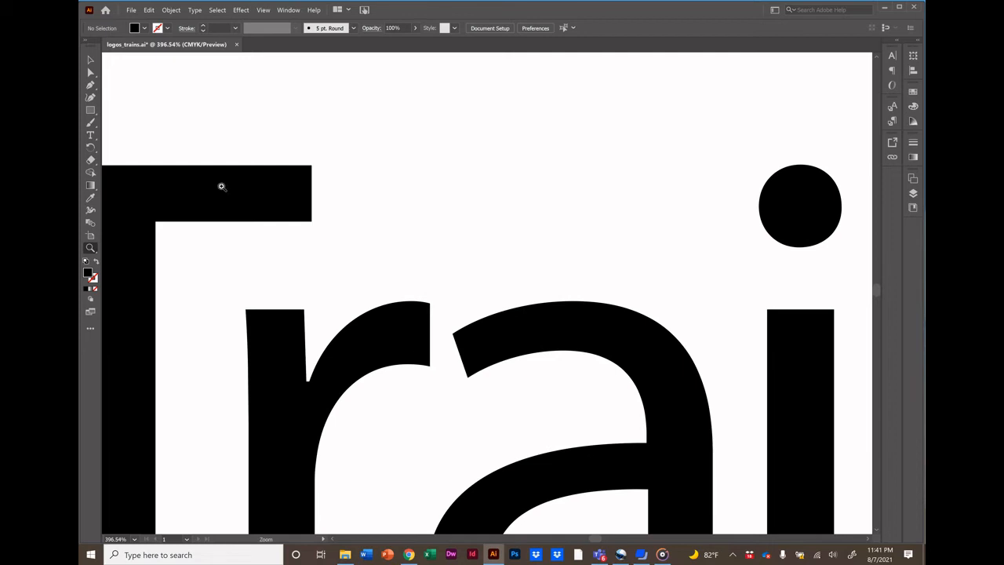
click(90, 72)
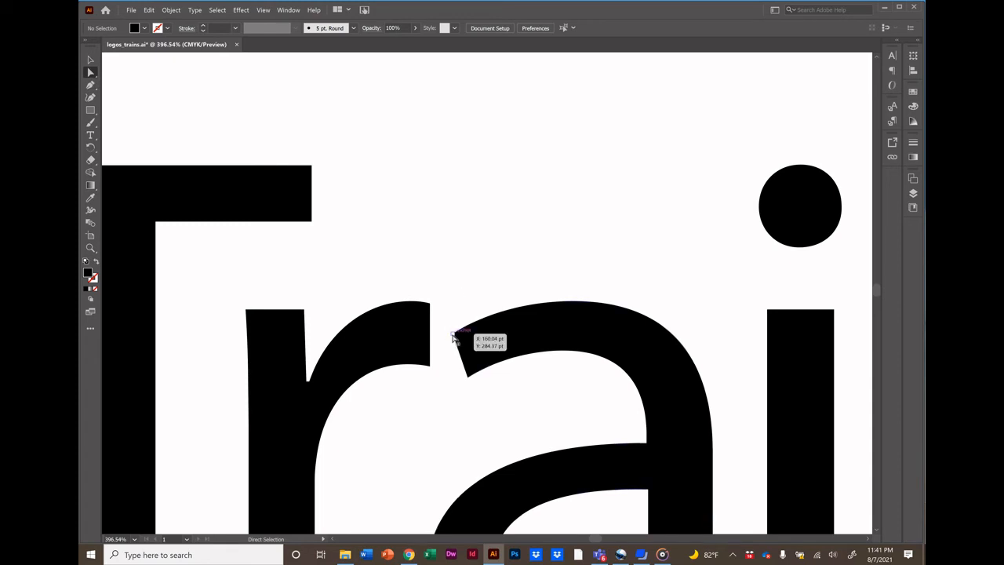
click(453, 338)
drag(453, 337, 449, 307)
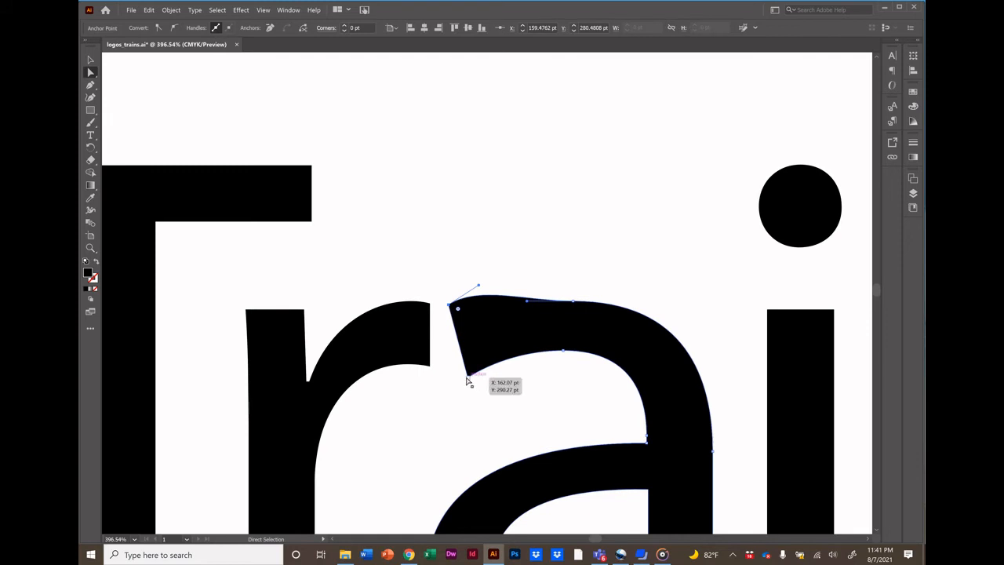
drag(467, 379, 437, 358)
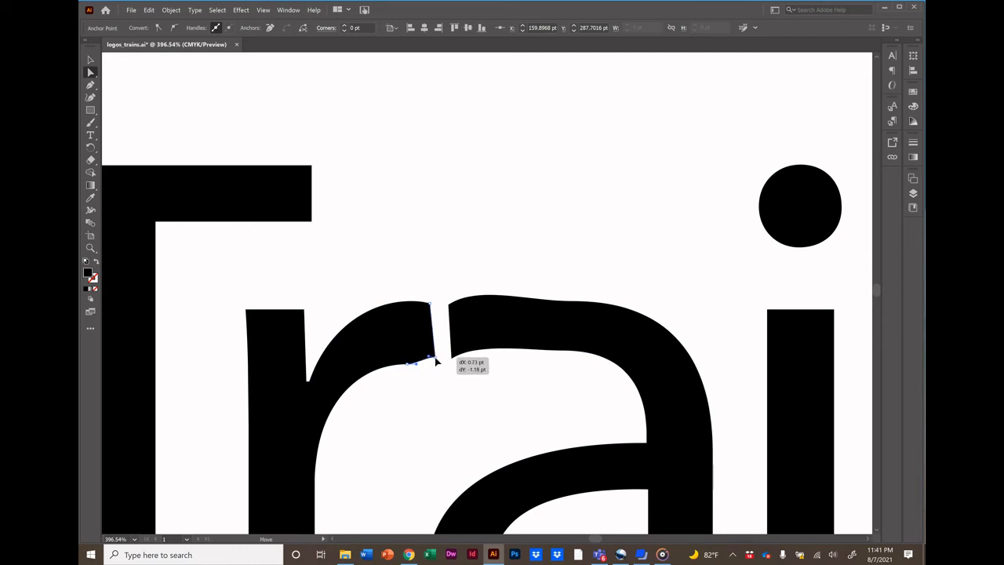
click(455, 361)
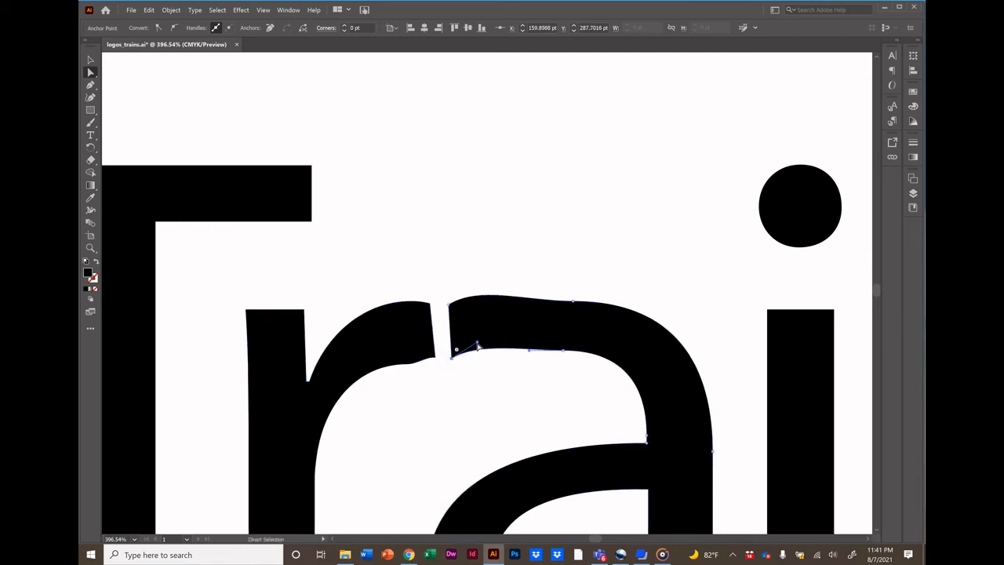
mouse_move(477, 343)
mouse_down()
mouse_move(484, 359)
mouse_move(452, 357)
mouse_move(482, 353)
mouse_up()
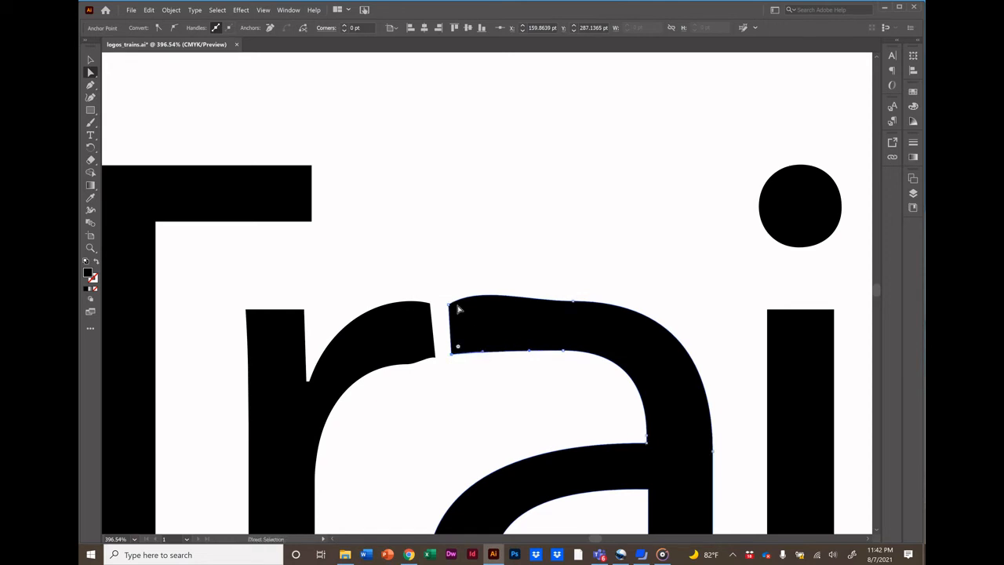
drag(458, 306, 484, 305)
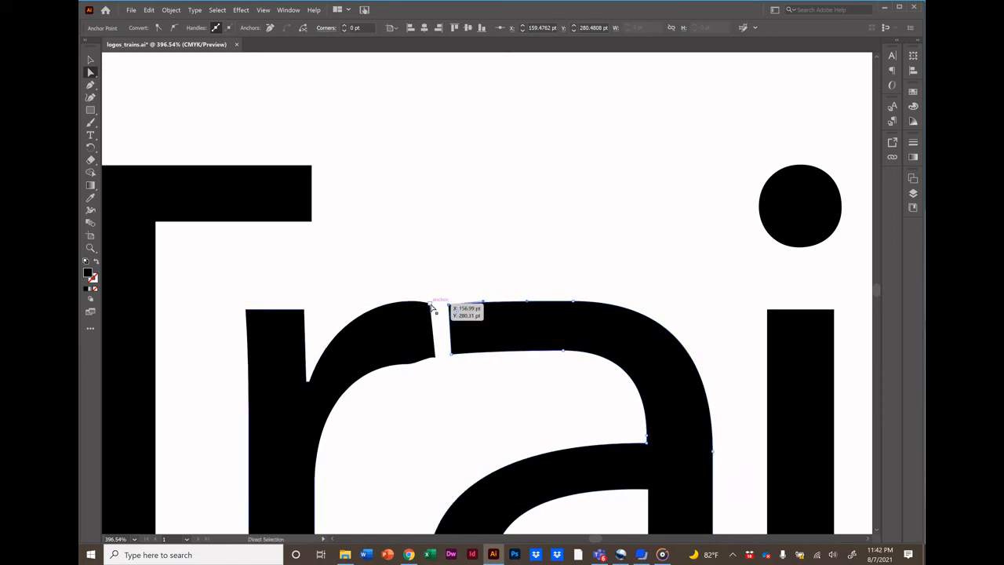
Select the r's shoulder terminal and reduce the keyboard increment in the General preferences.
click(431, 305)
mouse_move(431, 307)
mouse_down()
mouse_move(428, 272)
mouse_move(431, 306)
mouse_up()
drag(431, 307, 431, 307)
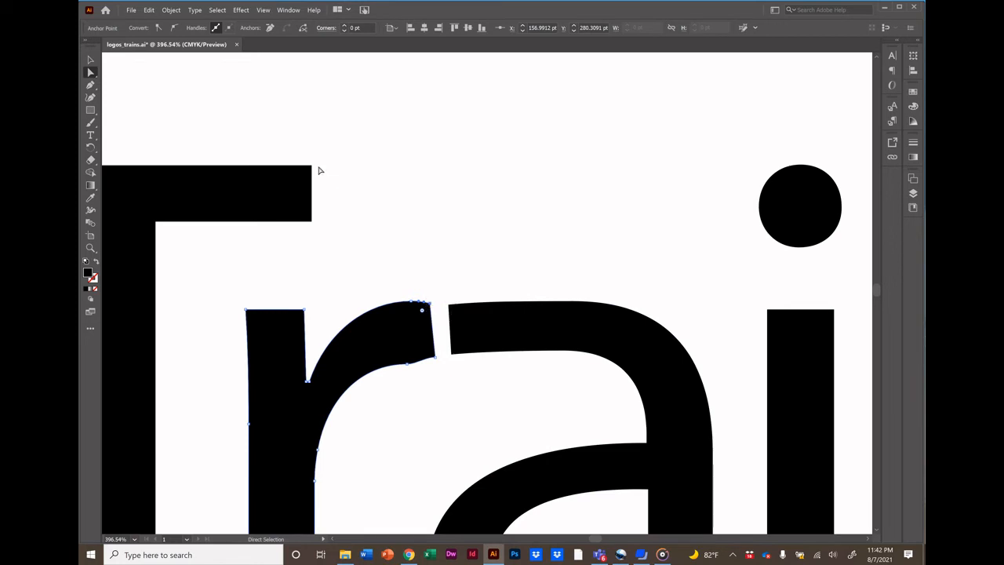
click(149, 10)
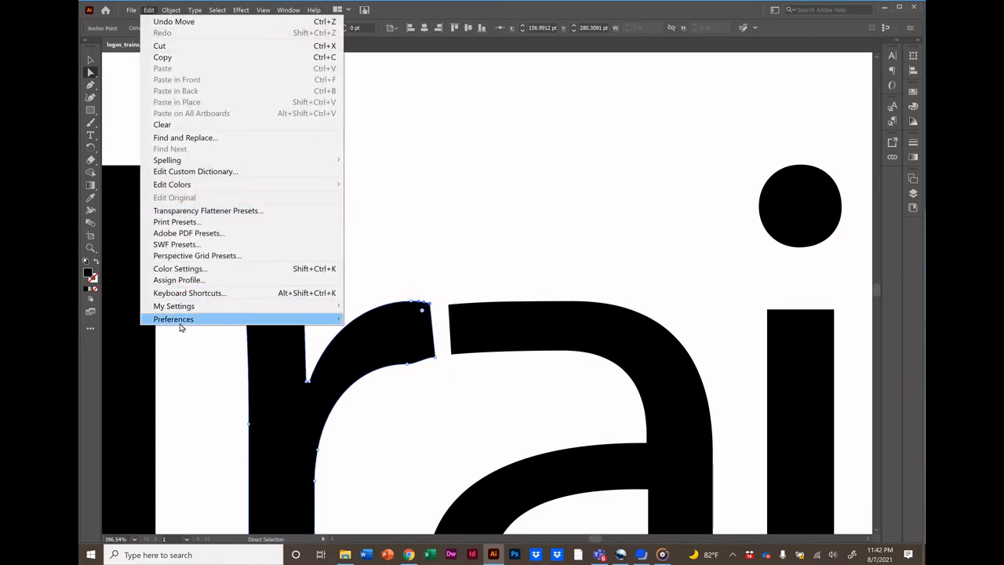
mouse_move(182, 320)
click(367, 320)
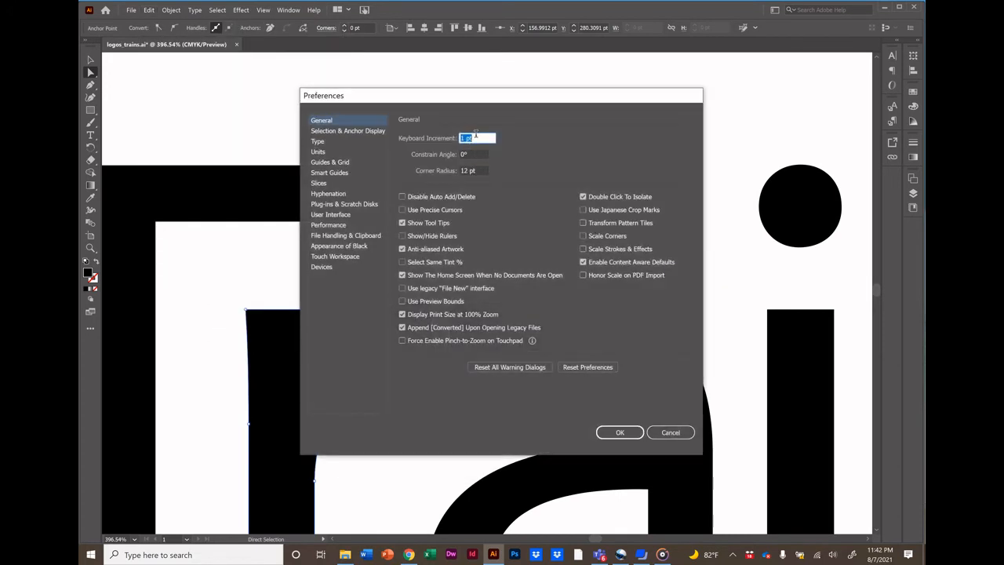
click(476, 135)
drag(465, 144, 454, 147)
click(463, 137)
text(.25)
key(Return)
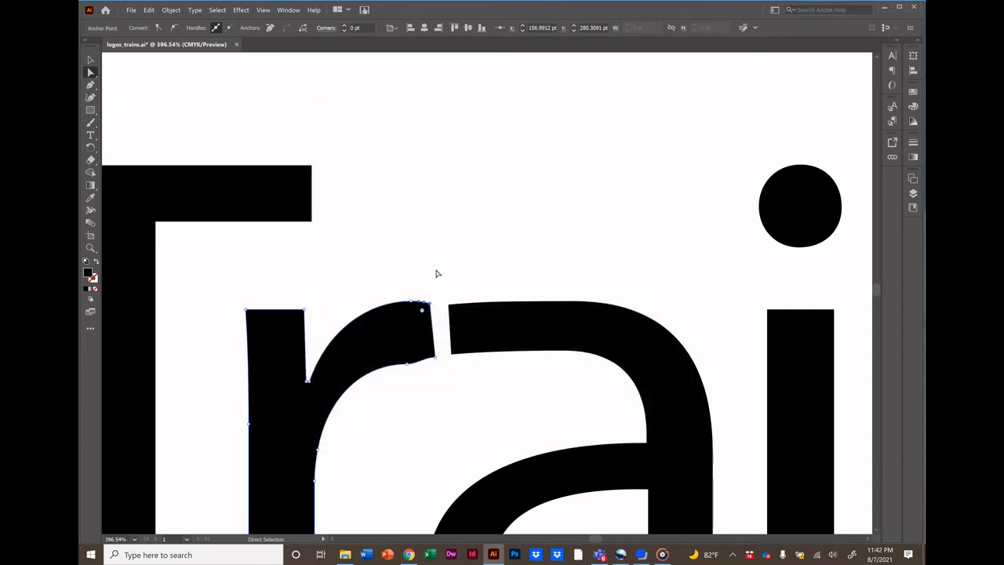
Join the r's shoulder to the a's top stroke by nudging and dragging the r terminal's anchors.
click(408, 364)
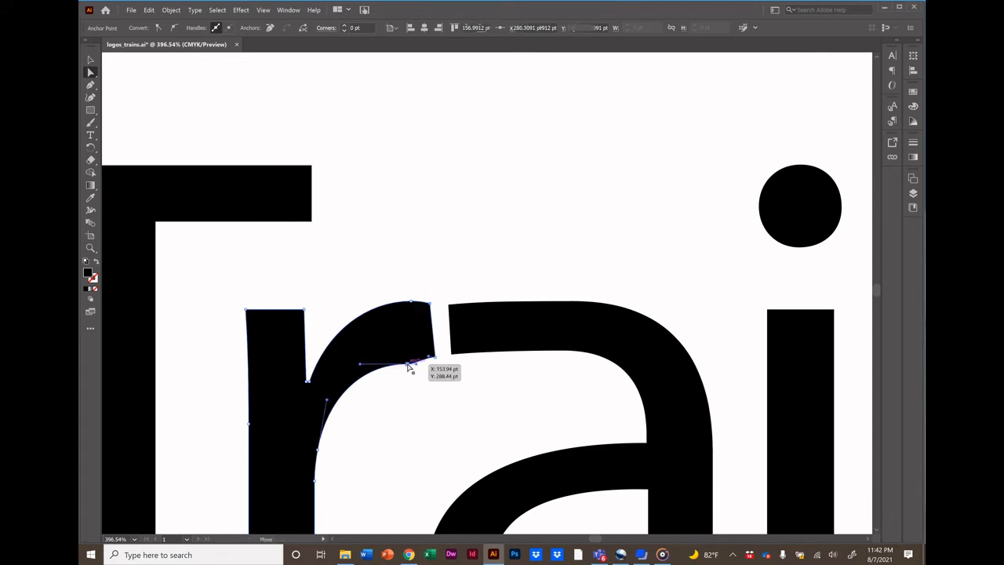
key(Up)
key(Up)
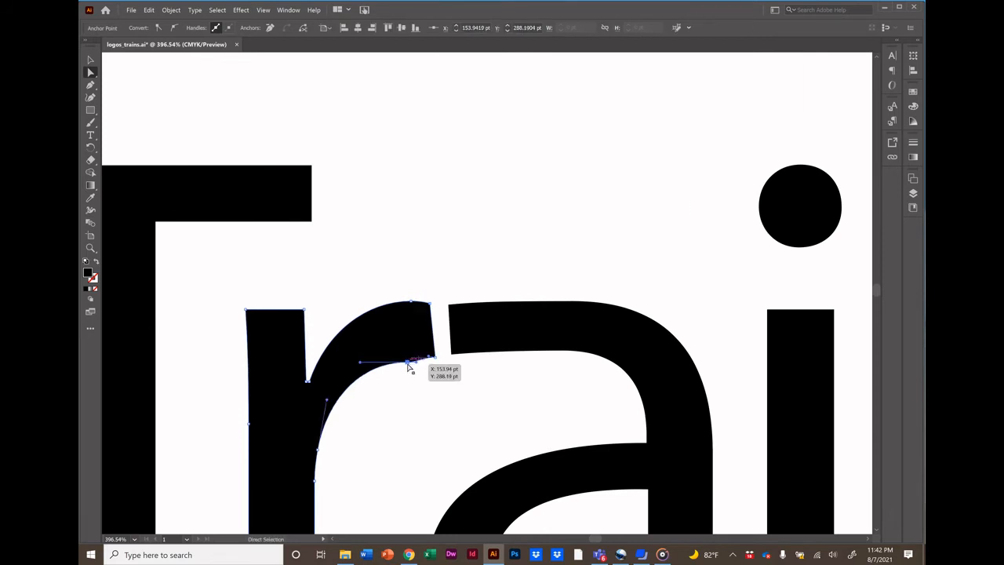
key(Up)
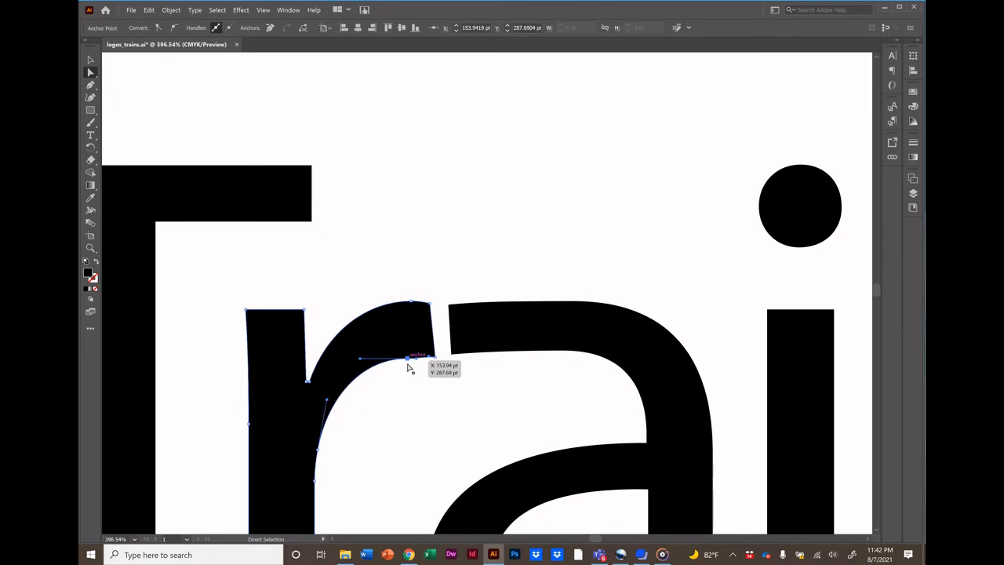
drag(436, 359, 410, 359)
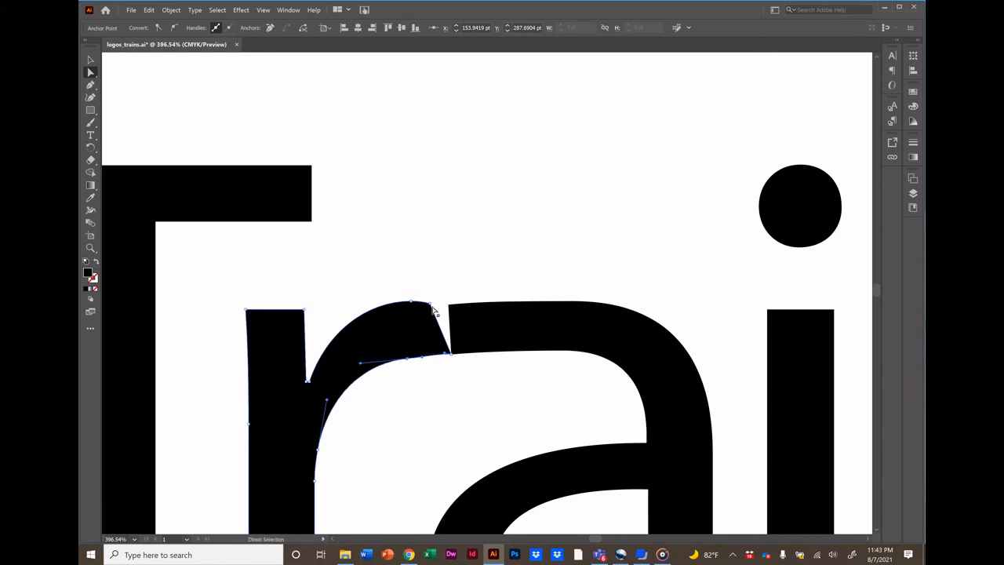
drag(432, 306, 448, 307)
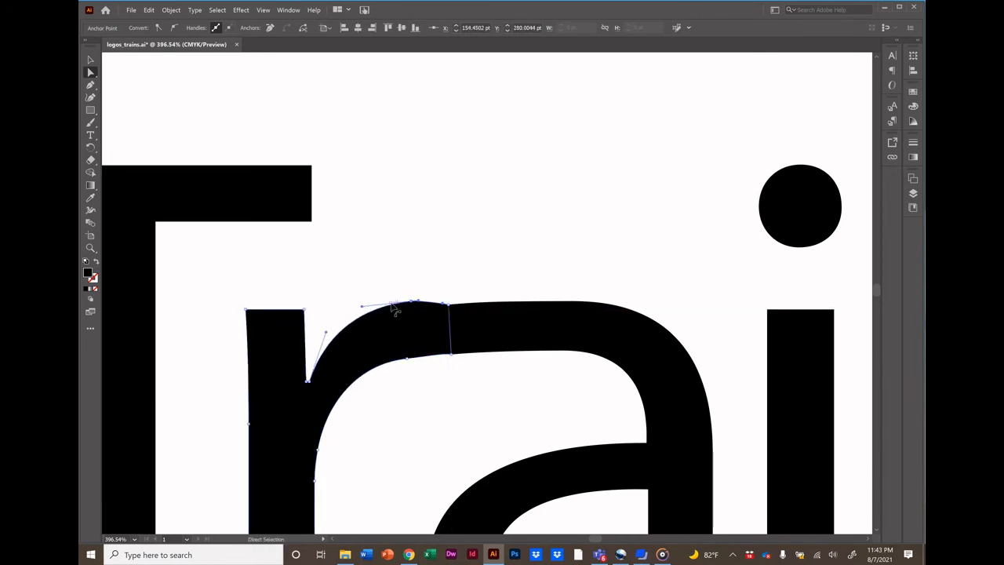
click(447, 284)
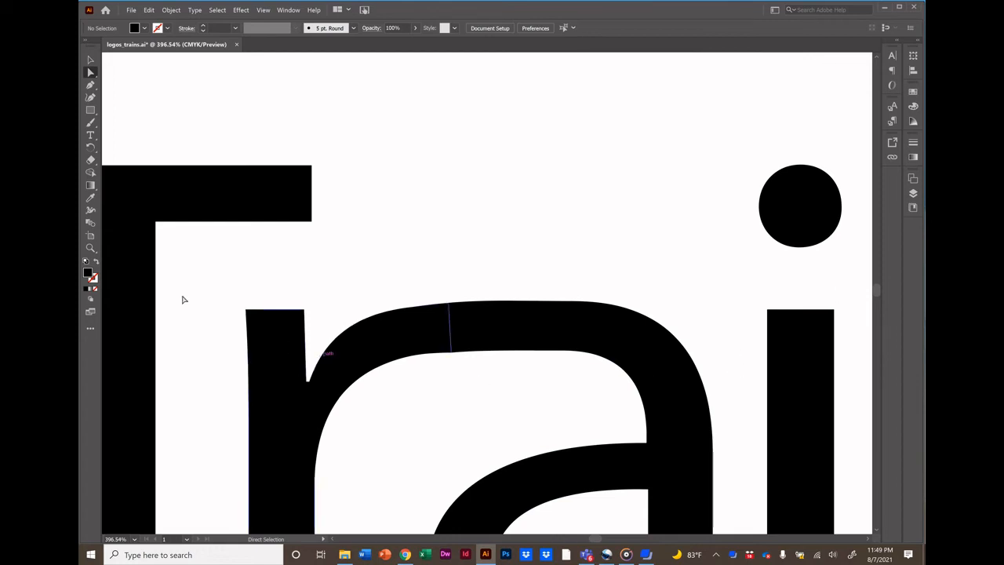
Zoom out and back in to review the joined r and a within the Trains word.
click(90, 247)
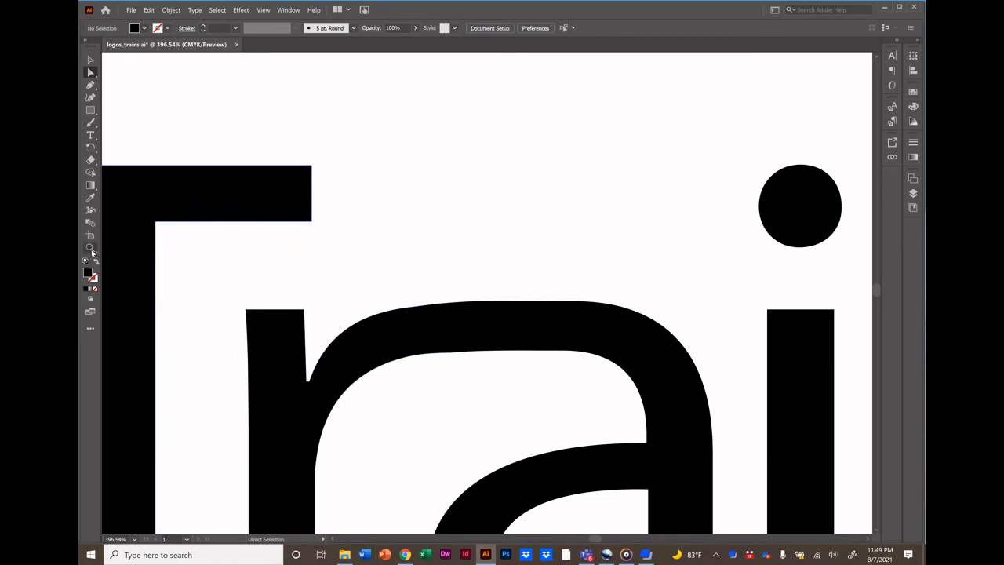
alt+click(441, 367)
alt+click(441, 367)
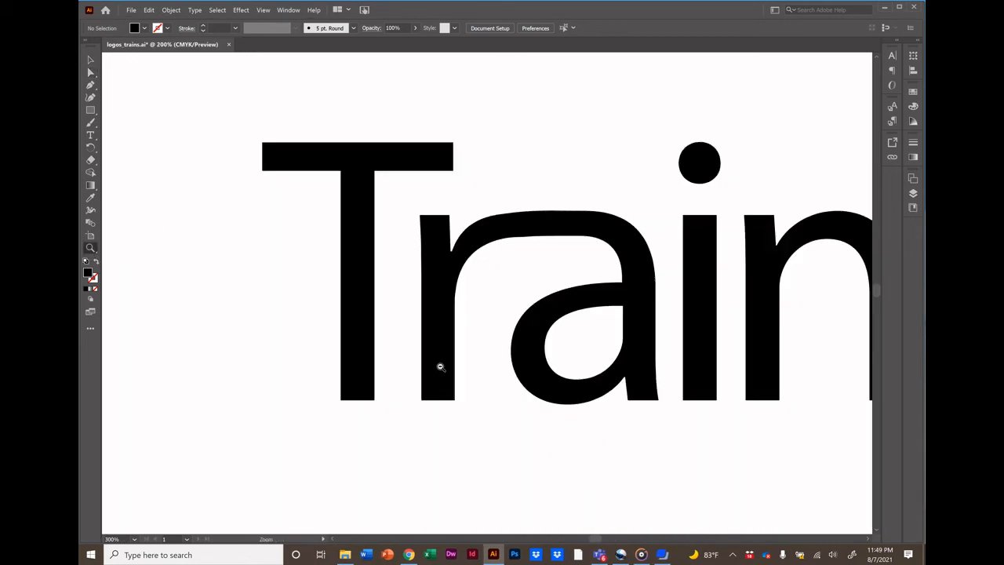
alt+click(585, 356)
alt+click(585, 356)
alt+click(585, 356)
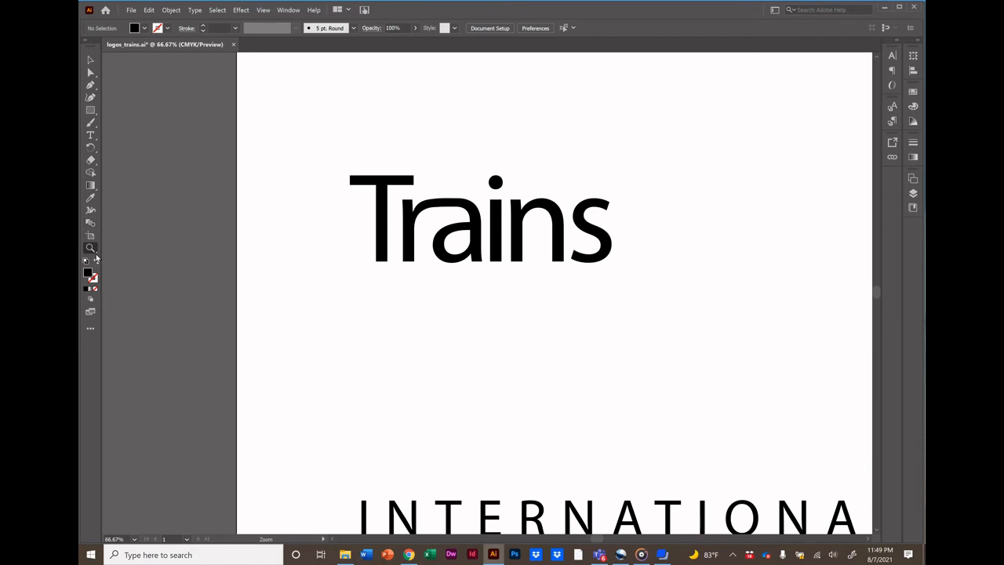
click(436, 215)
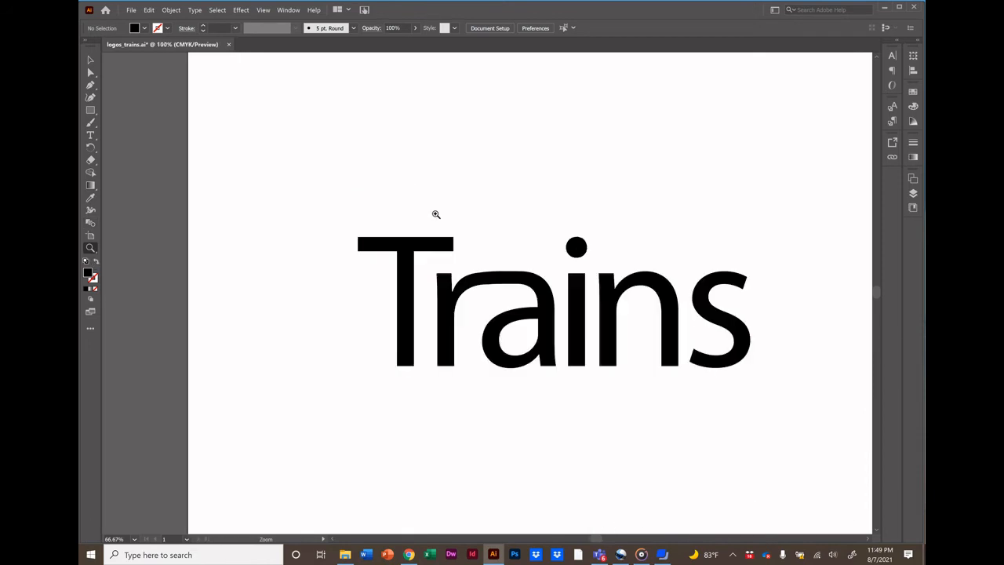
right_click(498, 299)
click(485, 290)
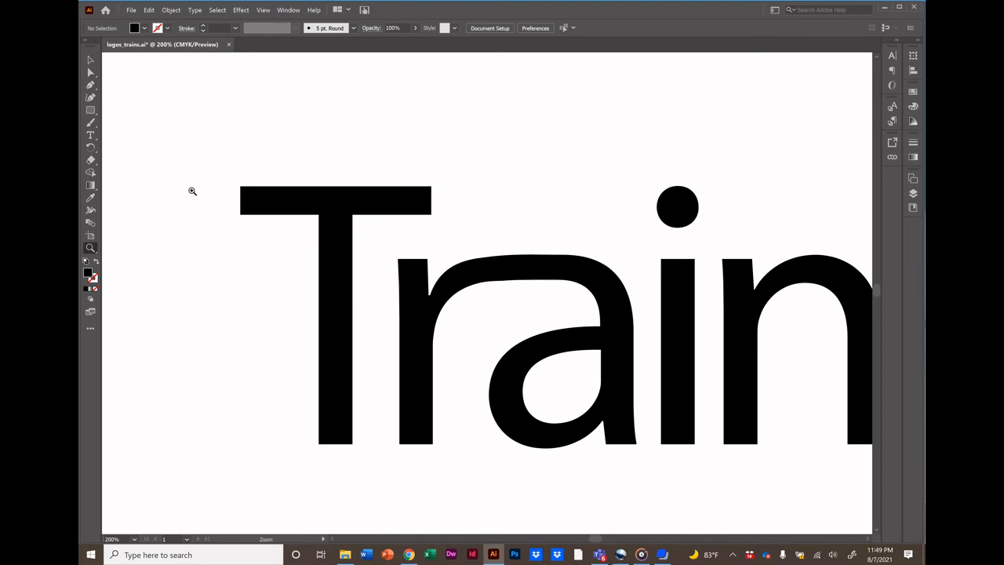
Select the r and a shapes together and combine them with Pathfinder's Merge.
click(91, 72)
drag(484, 253, 536, 307)
drag(477, 245, 536, 307)
drag(476, 237, 536, 307)
drag(474, 237, 536, 308)
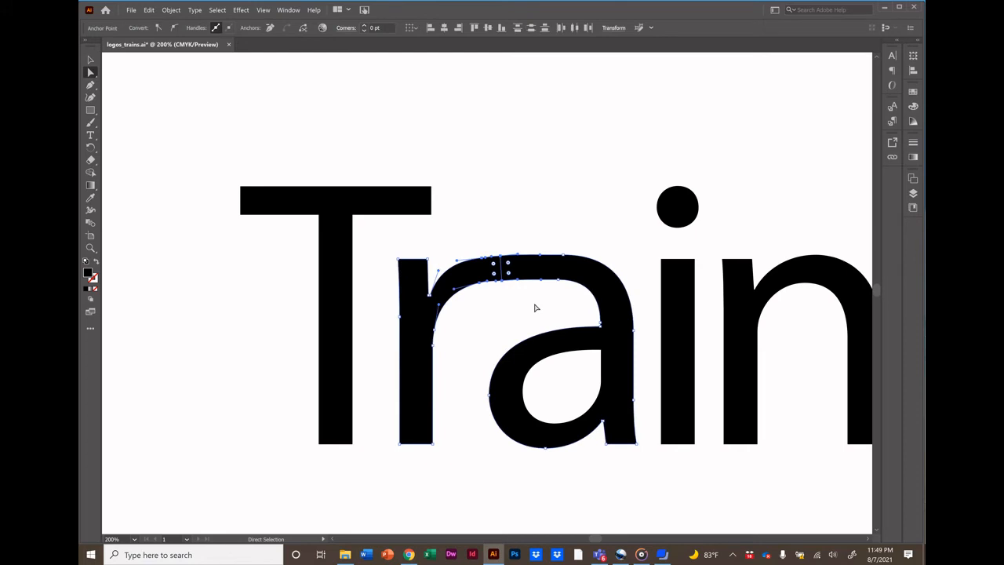
drag(475, 235, 536, 308)
click(288, 10)
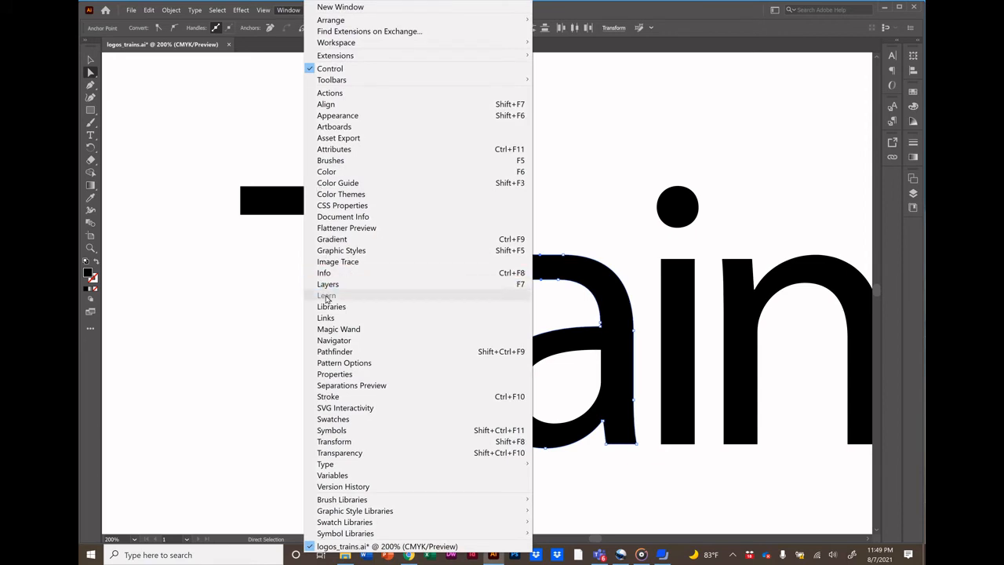
click(333, 354)
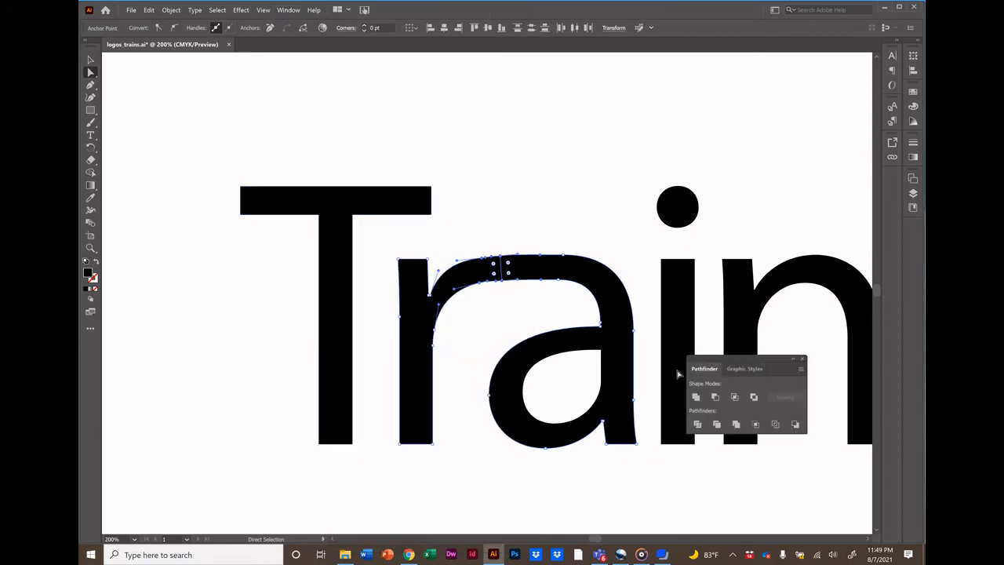
drag(745, 357, 559, 163)
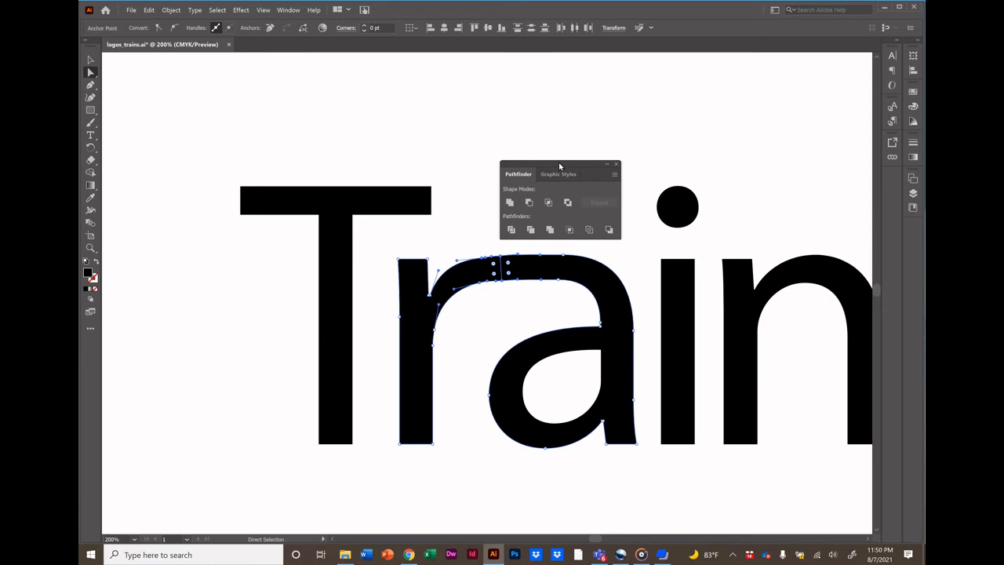
click(551, 230)
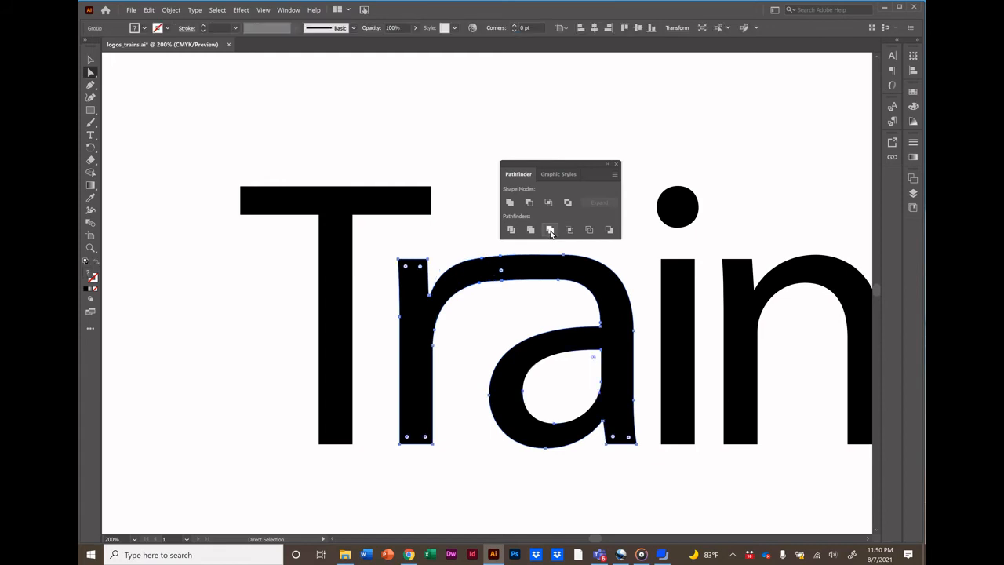
click(565, 128)
drag(550, 164, 735, 79)
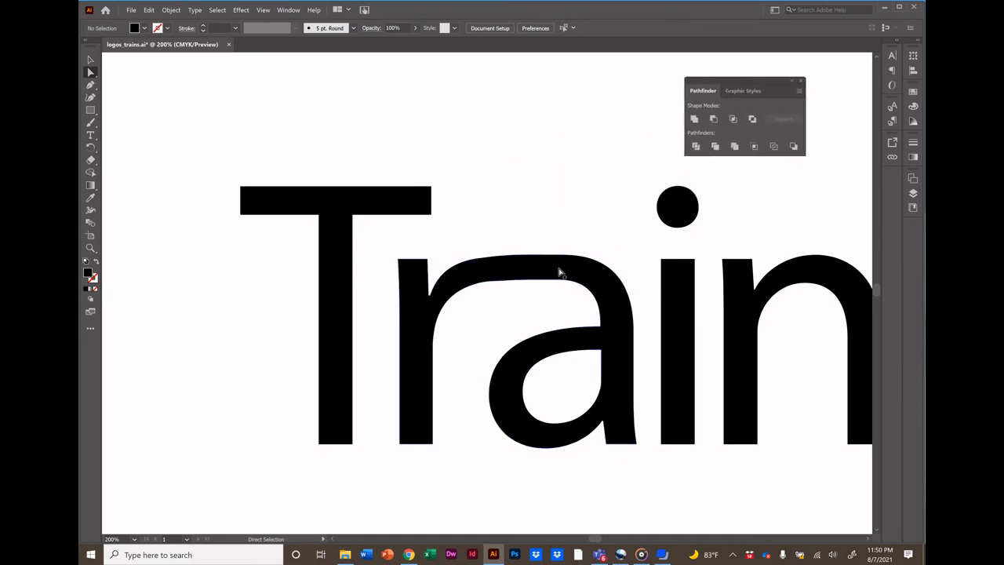
Move the i's stem and dot down together so the dot's top sits at the letters' x-height.
mouse_move(560, 270)
mouse_down()
mouse_move(564, 246)
mouse_move(565, 298)
mouse_move(565, 250)
mouse_move(561, 273)
mouse_up()
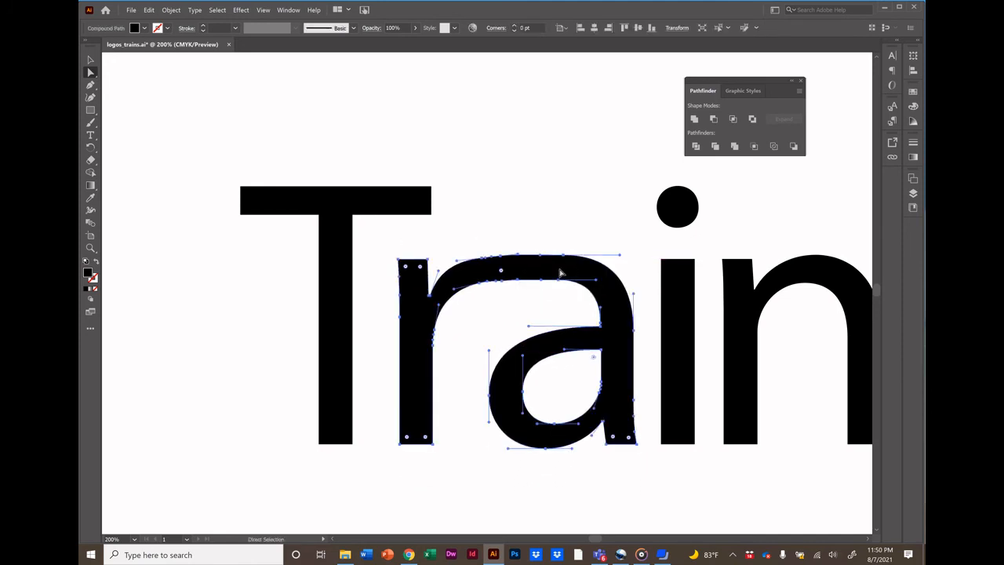
scroll(560, 273, right, 3)
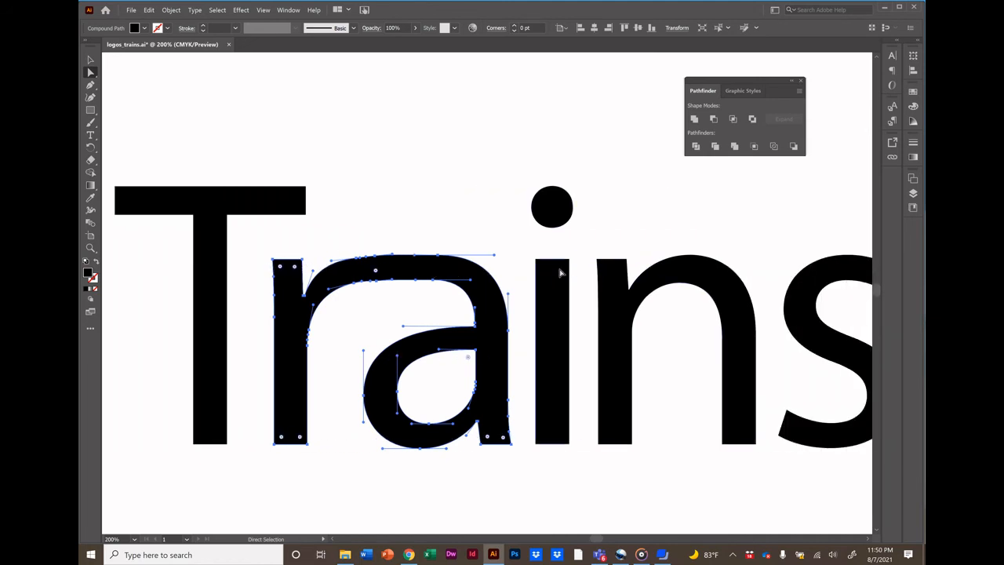
click(554, 283)
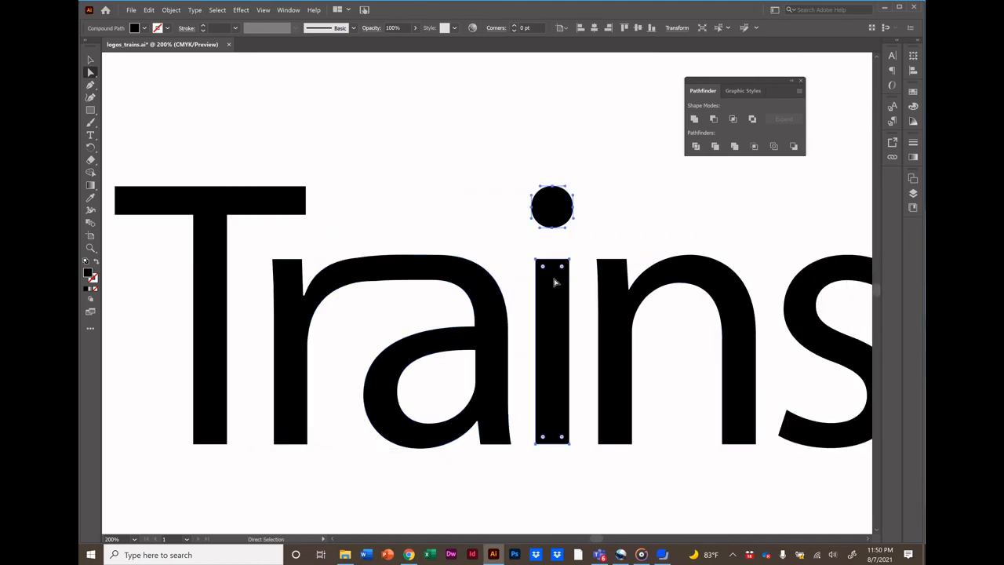
drag(554, 284, 554, 353)
click(543, 216)
click(554, 354)
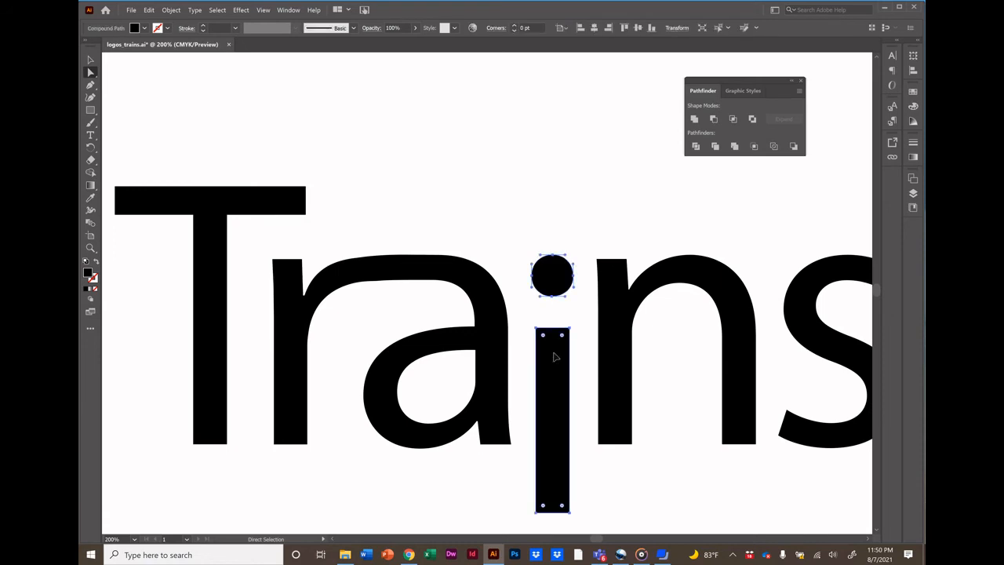
drag(554, 357, 554, 357)
click(605, 490)
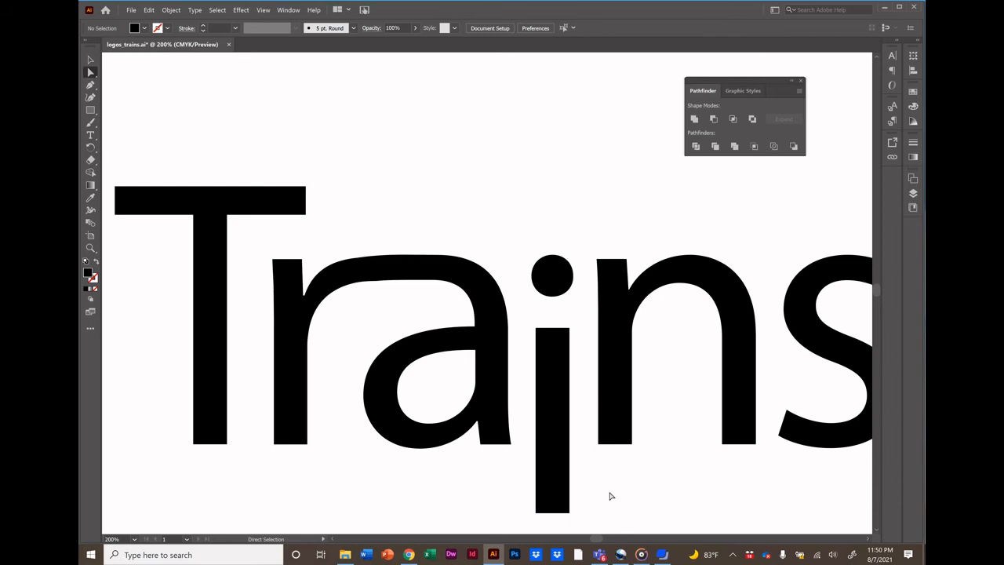
Drag the i stem's bottom edge up to the baseline of the other letters.
click(554, 517)
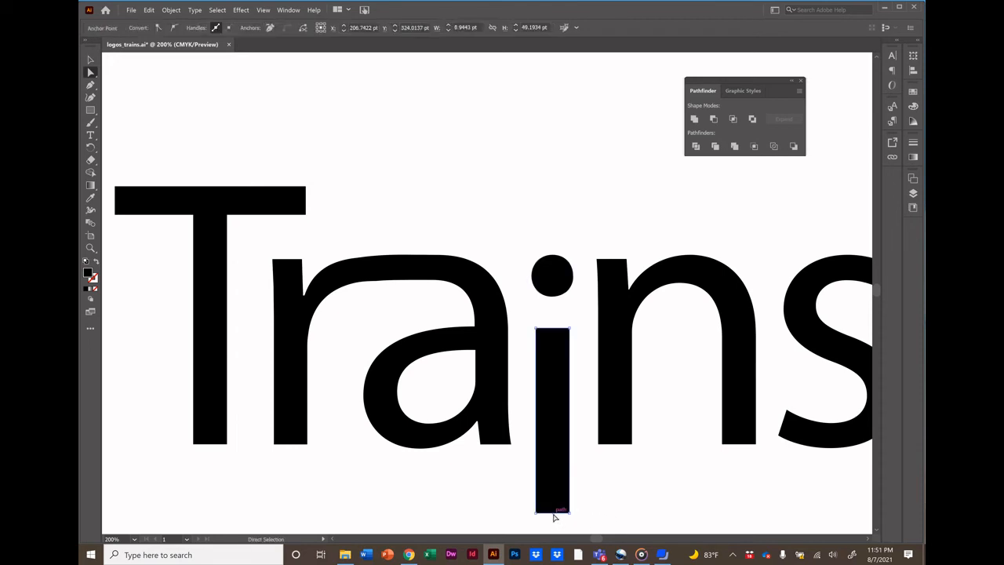
drag(554, 517, 551, 454)
click(557, 482)
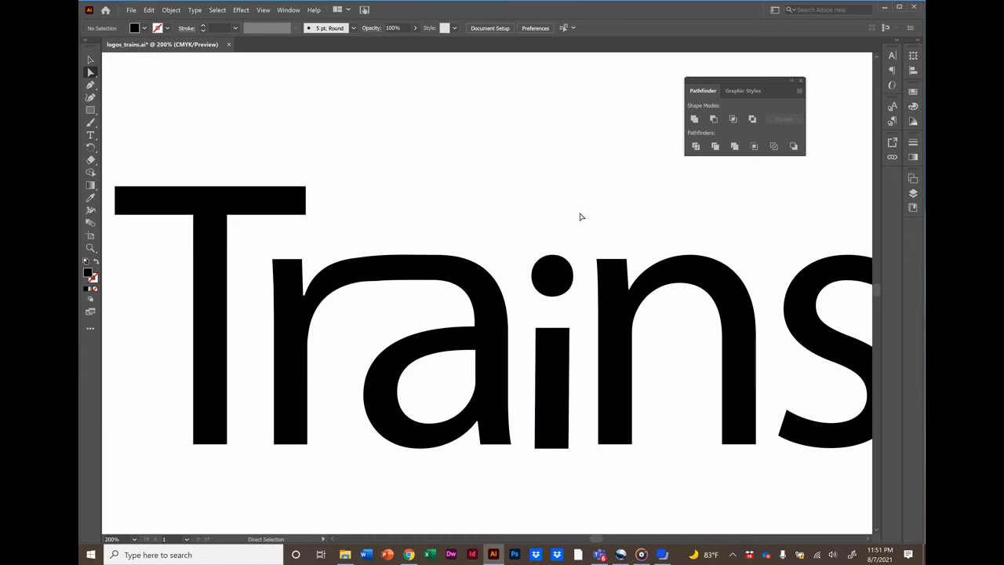
Nudge the n slightly up and left beside the i.
click(607, 306)
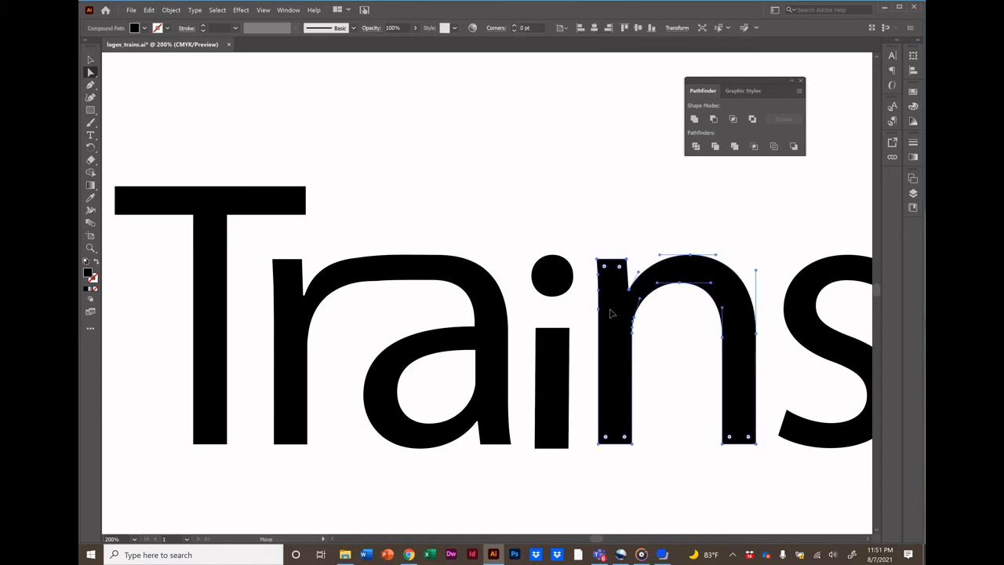
mouse_move(610, 314)
mouse_down()
mouse_move(609, 291)
mouse_move(607, 310)
mouse_up()
click(608, 253)
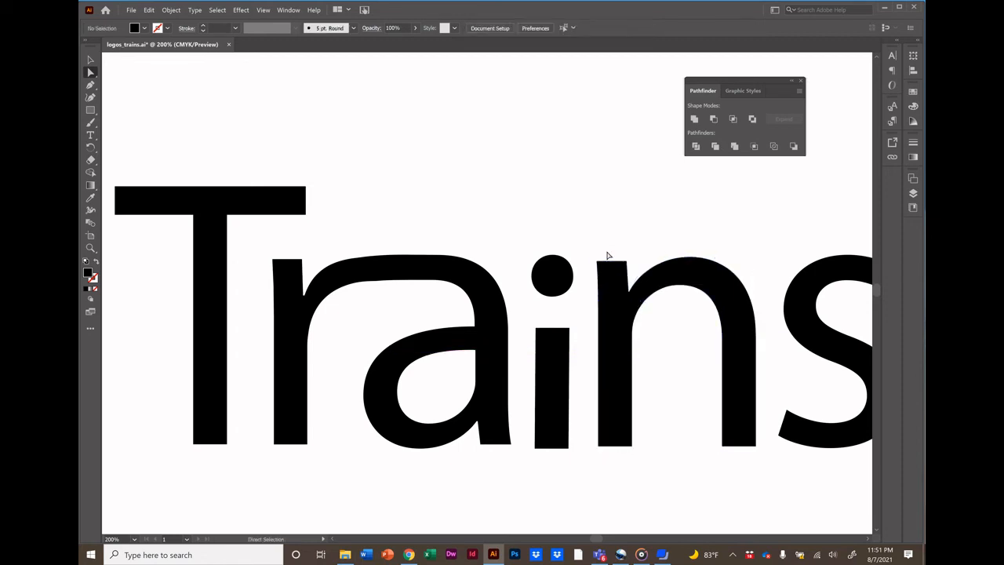
click(610, 262)
click(604, 227)
click(615, 371)
click(373, 212)
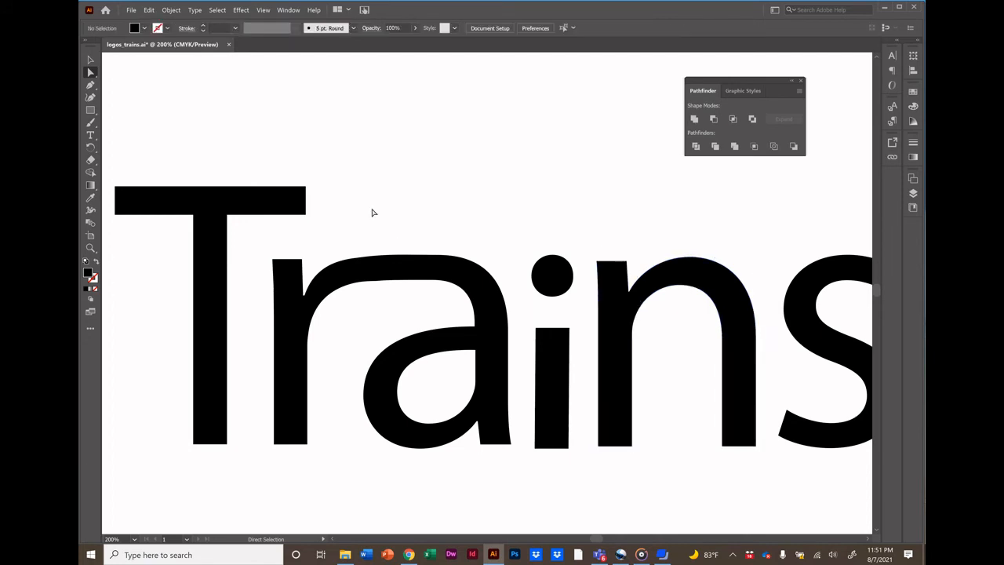
Extend the T's crossbar right across the whole word and raise its top edge to thicken it.
click(306, 202)
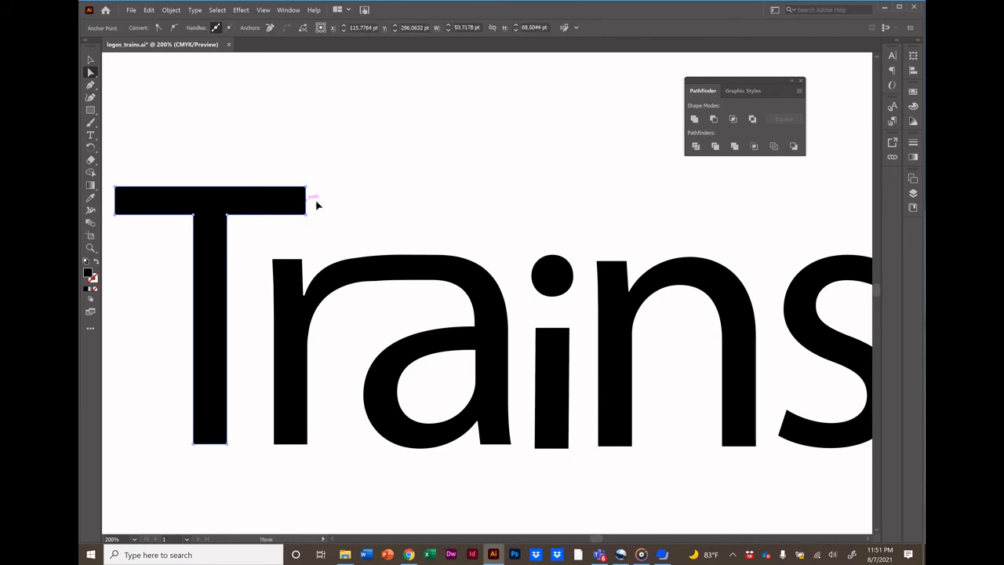
drag(317, 205, 866, 206)
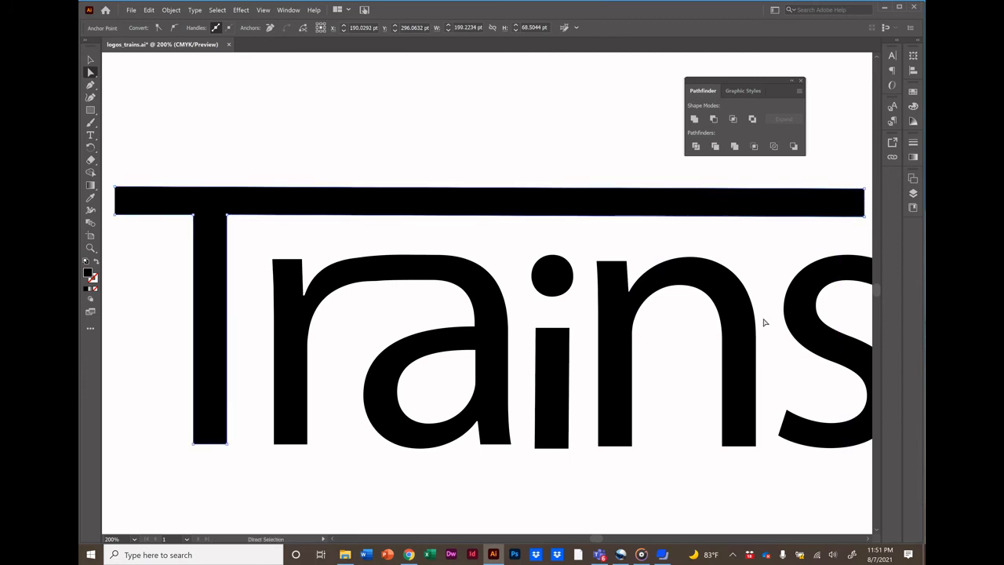
right_click(266, 192)
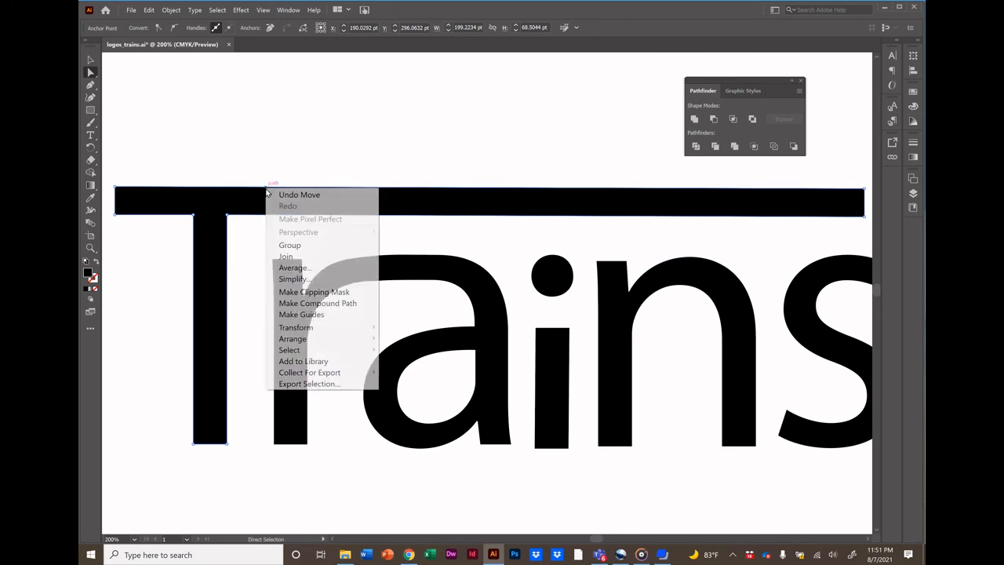
click(360, 157)
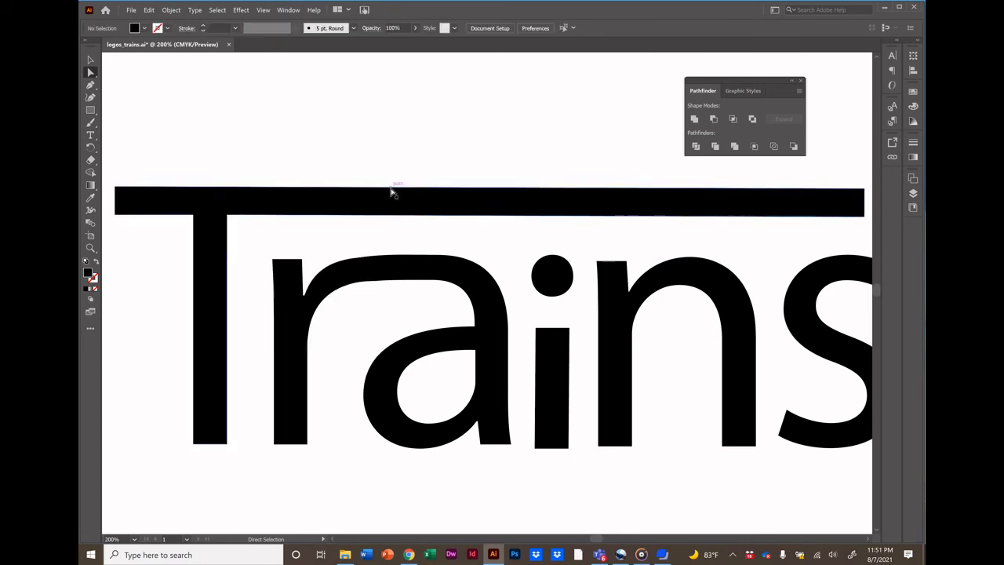
drag(392, 191, 391, 136)
Draw a thin white-filled rectangle across the middle of the thickened crossbar.
key(m)
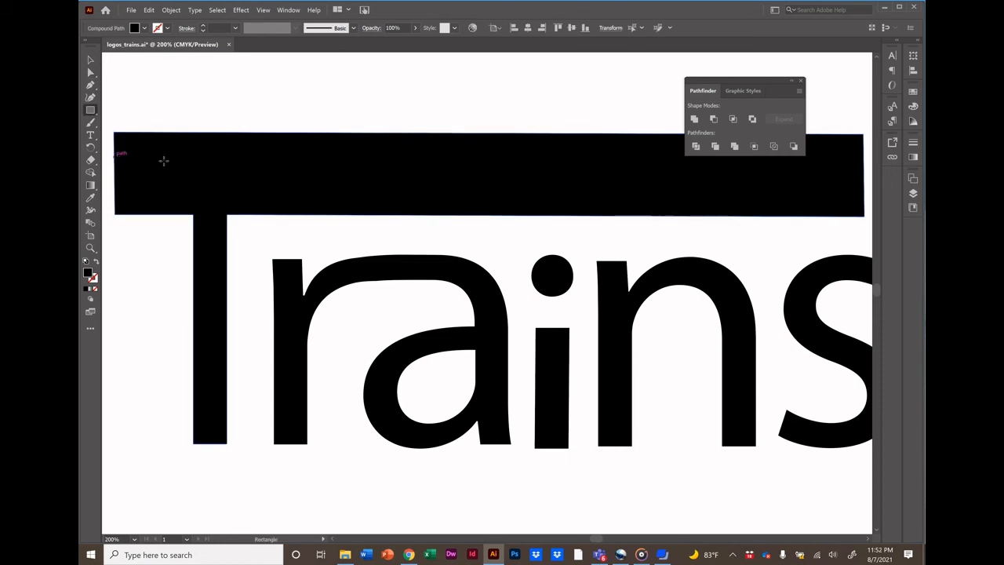
drag(115, 157, 864, 184)
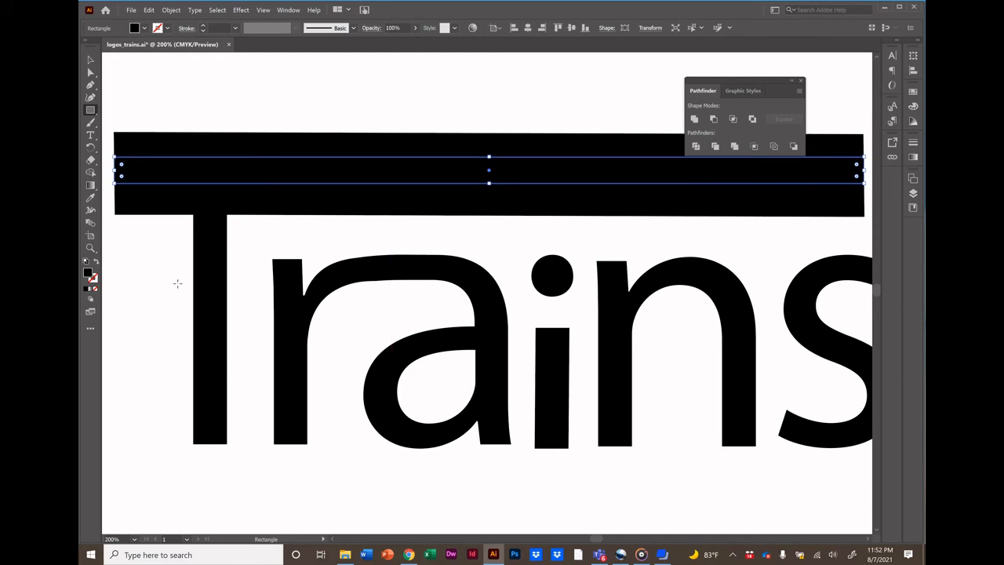
double_click(88, 273)
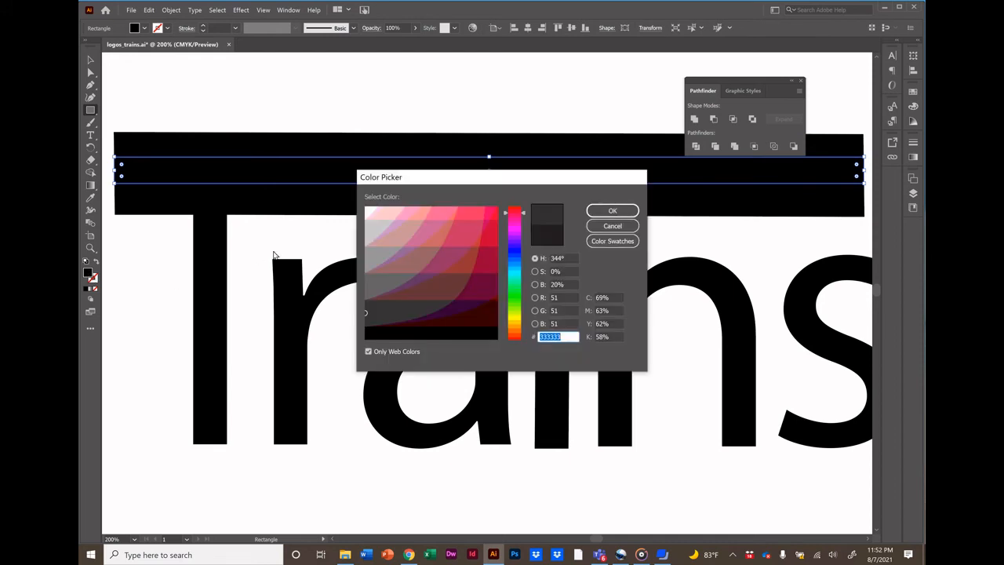
click(368, 208)
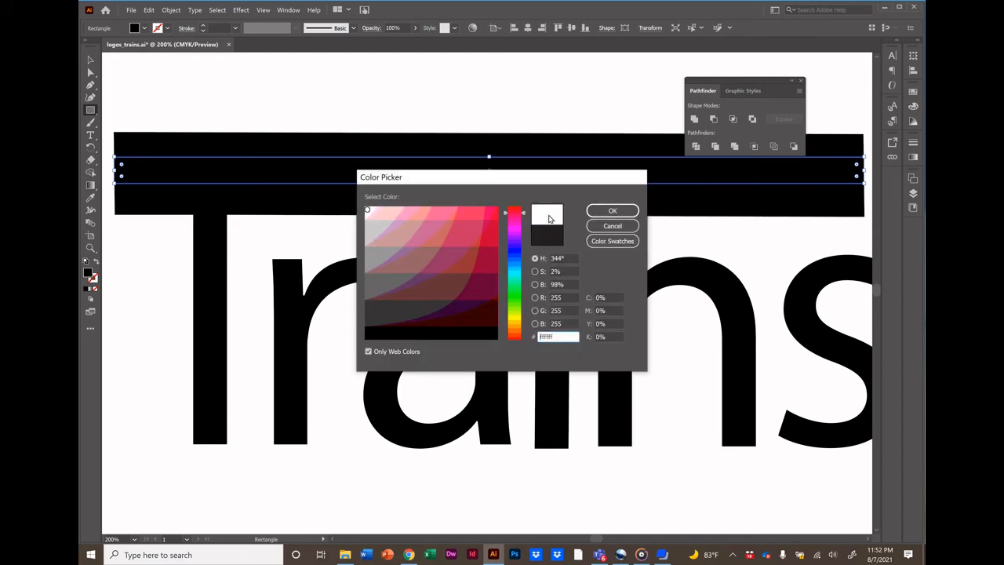
click(613, 211)
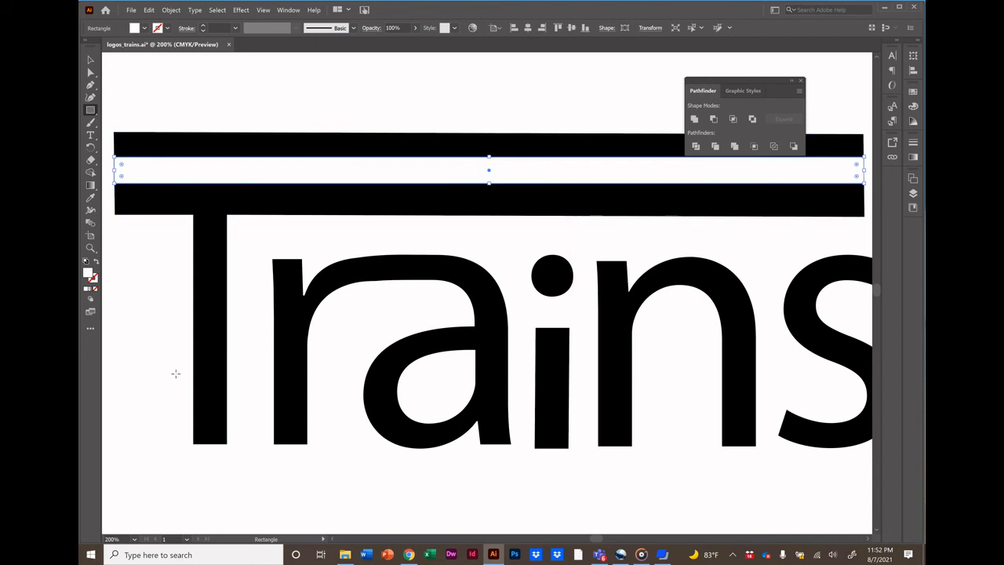
Create a new layer and move it below Layer 1.
click(90, 61)
click(208, 115)
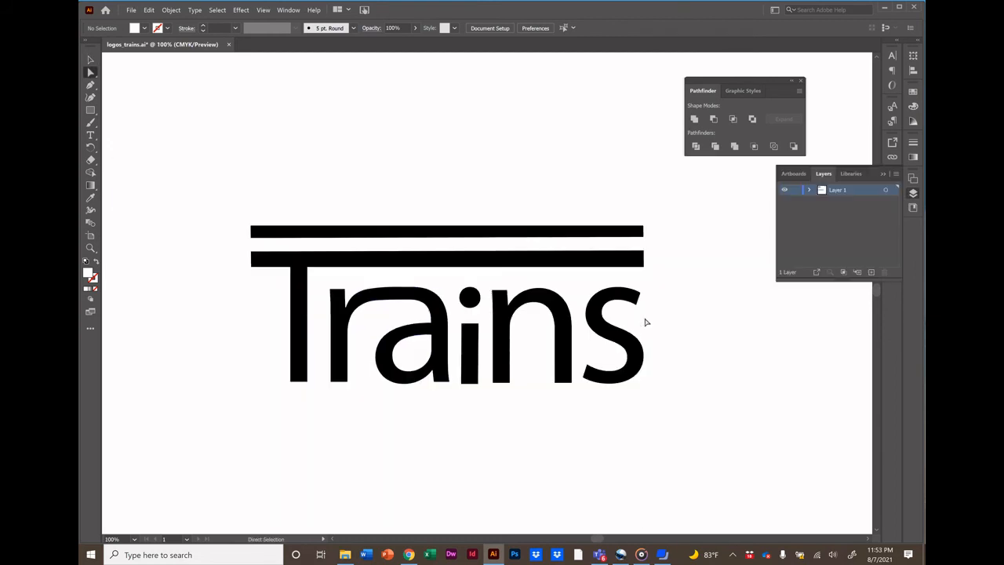
click(872, 272)
drag(849, 190, 849, 210)
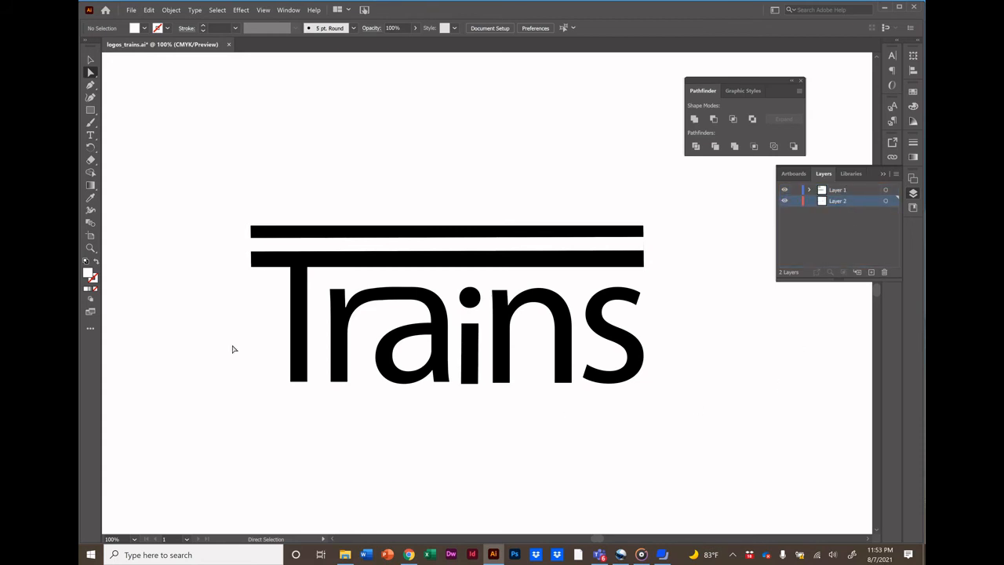
Draw a red-filled background rectangle covering the whole logo on the new layer.
click(90, 109)
mouse_move(214, 187)
mouse_down()
mouse_move(368, 320)
mouse_move(715, 418)
mouse_move(722, 428)
mouse_up()
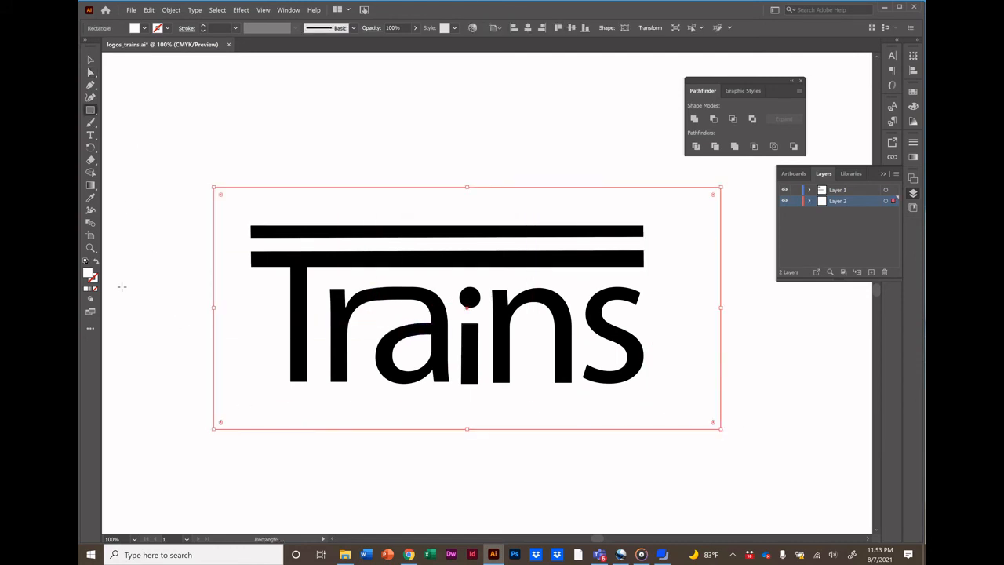
double_click(88, 274)
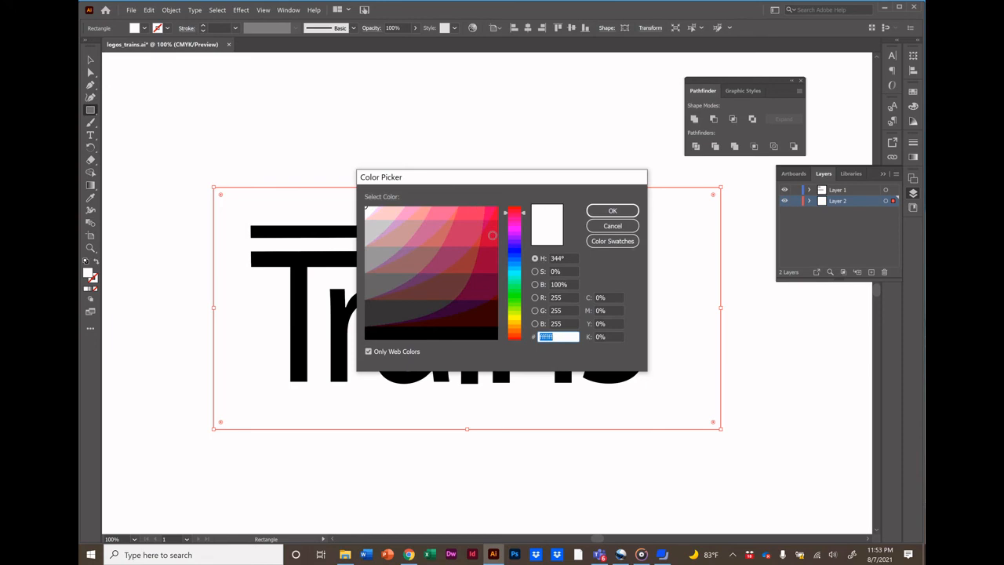
click(494, 234)
click(612, 210)
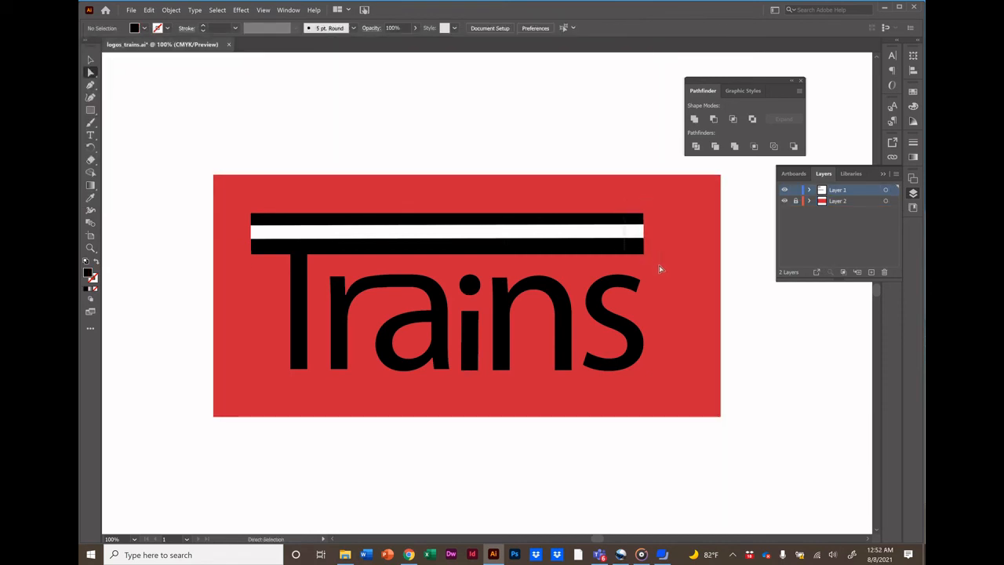
Select the crossbar and white strip and cut the strip out with Pathfinder's Minus Front.
key(ctrl+a)
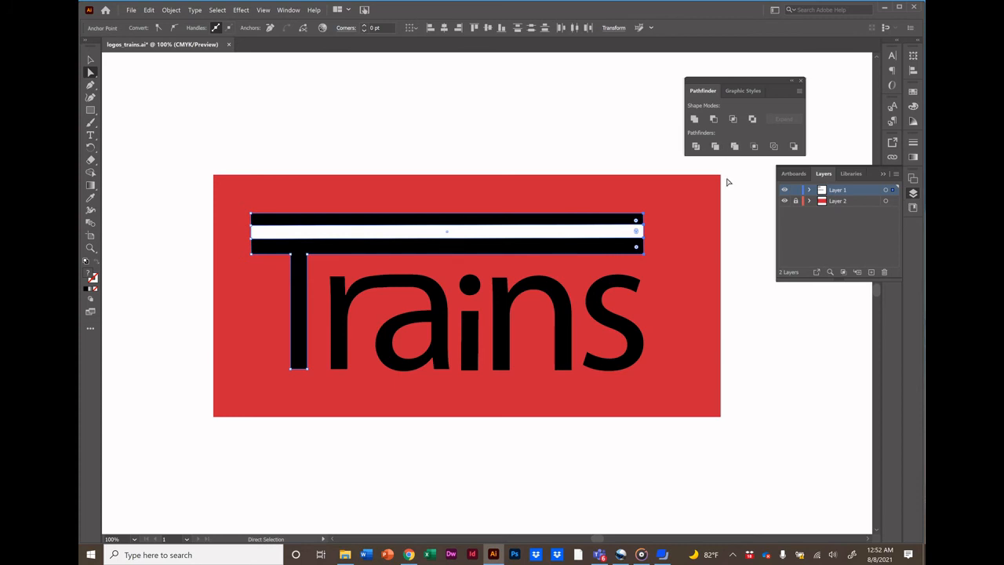
click(743, 238)
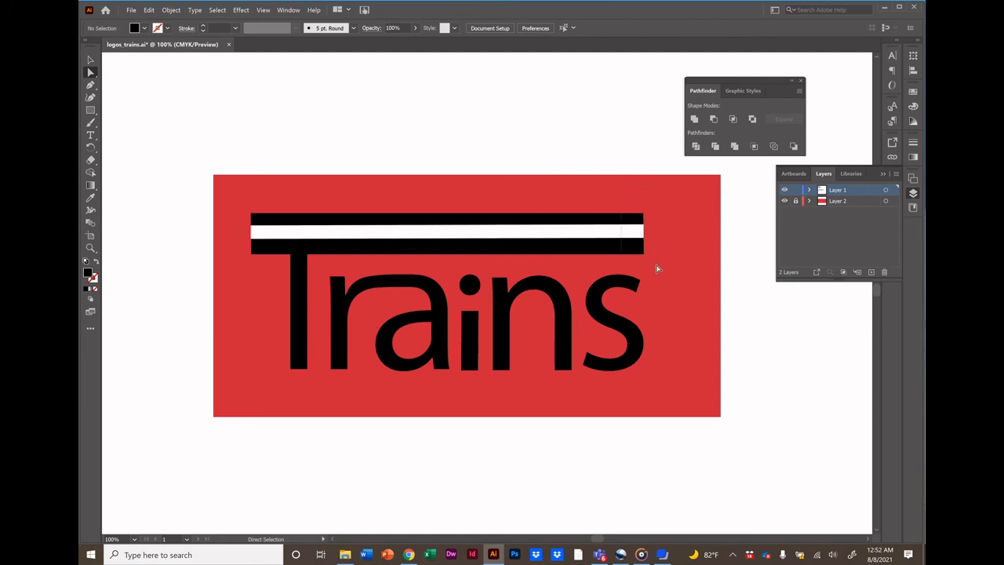
drag(657, 267, 656, 261)
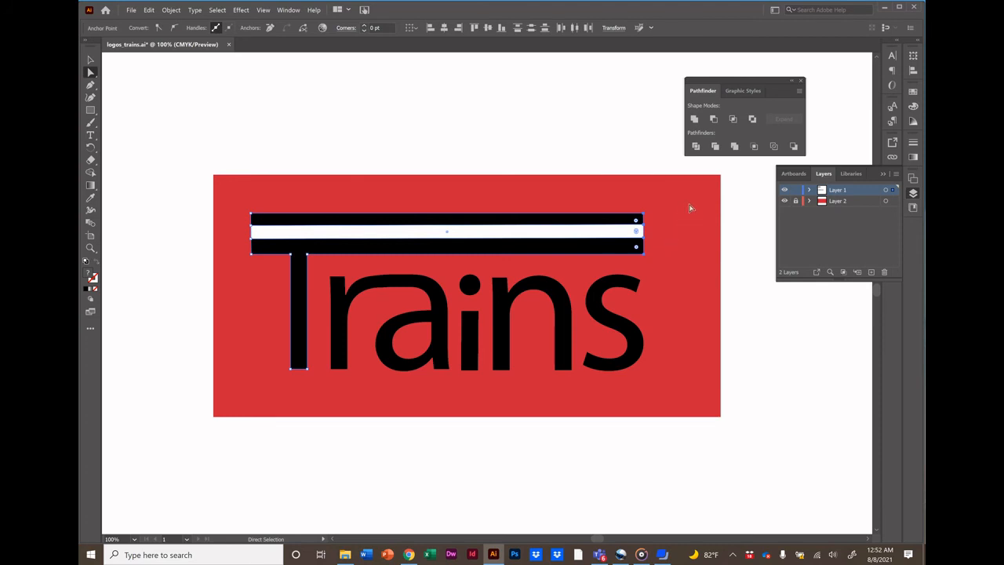
click(714, 119)
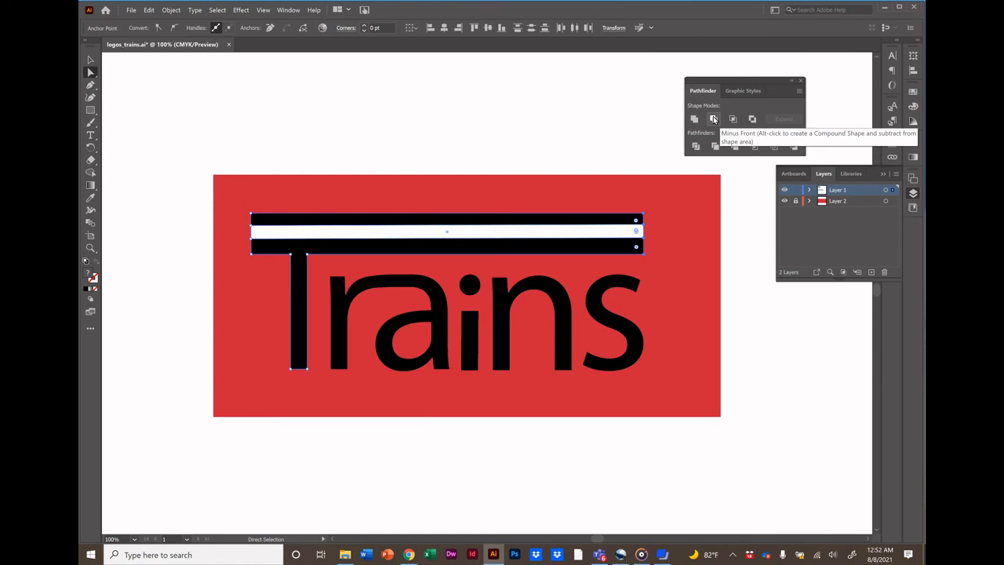
click(714, 120)
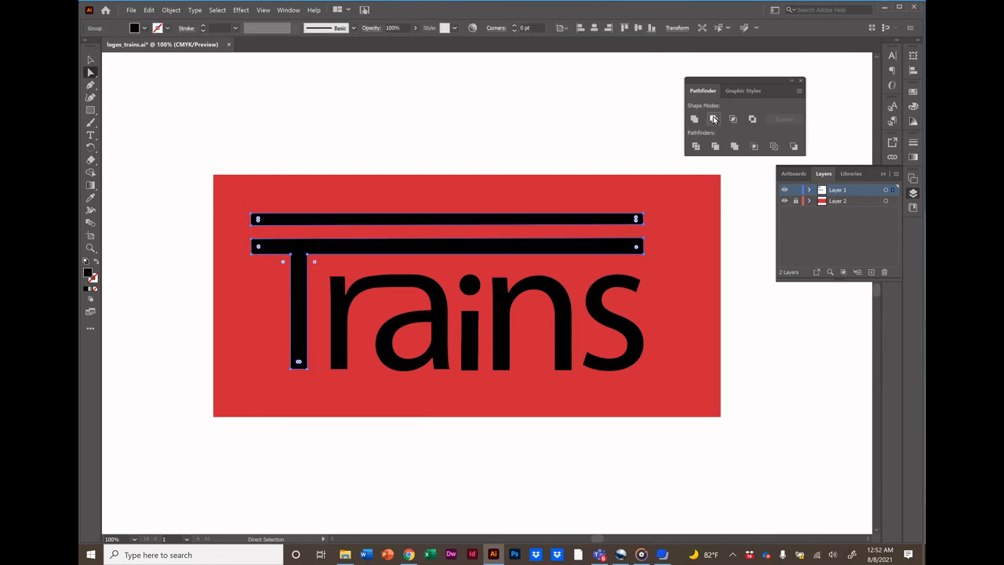
click(629, 133)
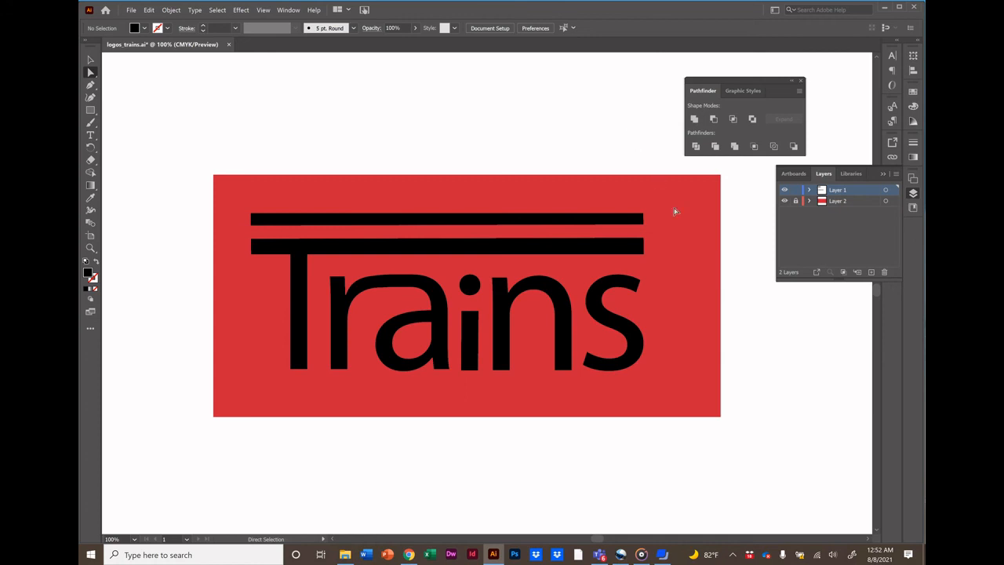
Unlock the background layer and delete the red rectangle.
click(796, 202)
click(696, 252)
key(Delete)
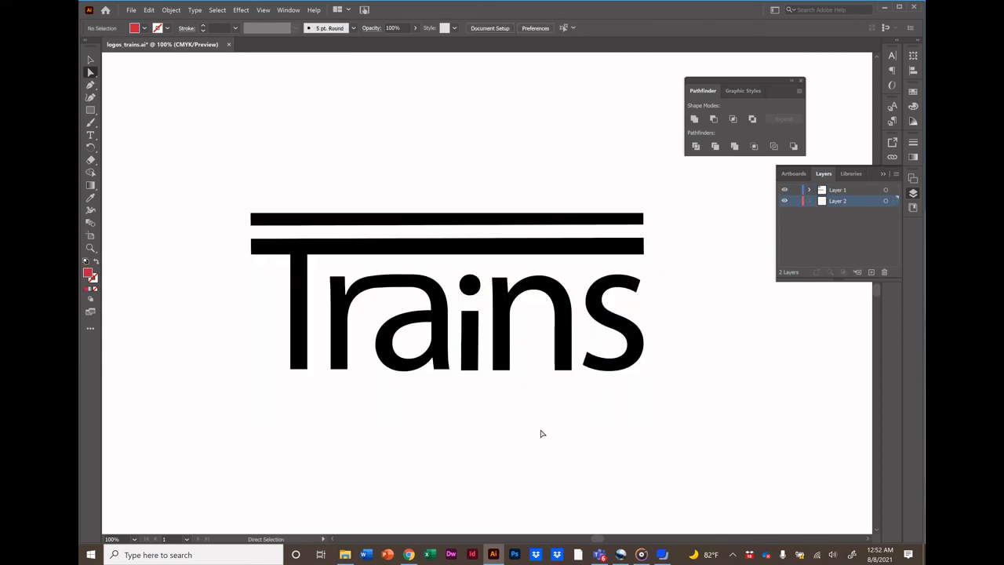
Move the INTERNATIONAL text up so it sits just below the Trains lettering.
scroll(540, 434, down, 5)
scroll(540, 433, up, 3)
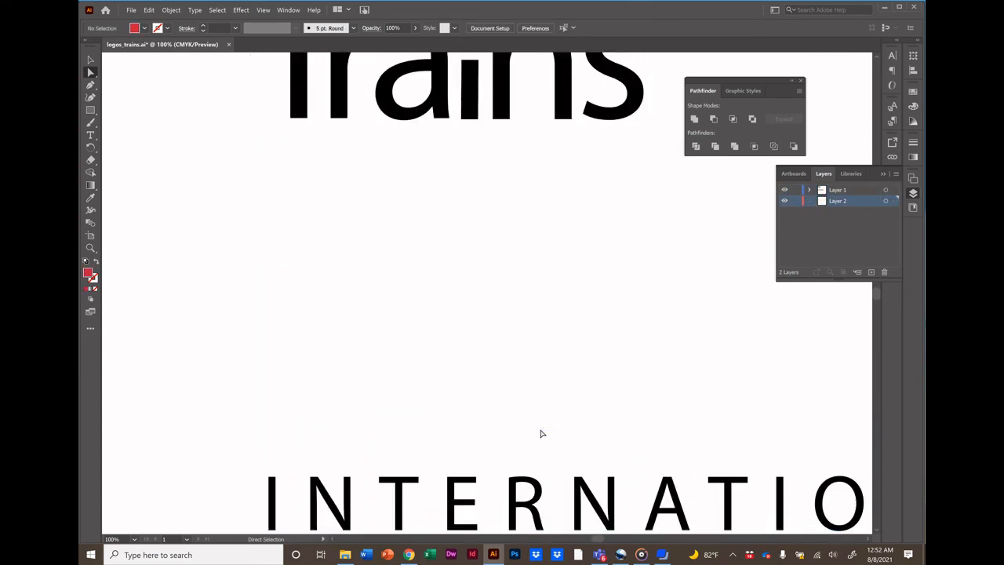
click(512, 505)
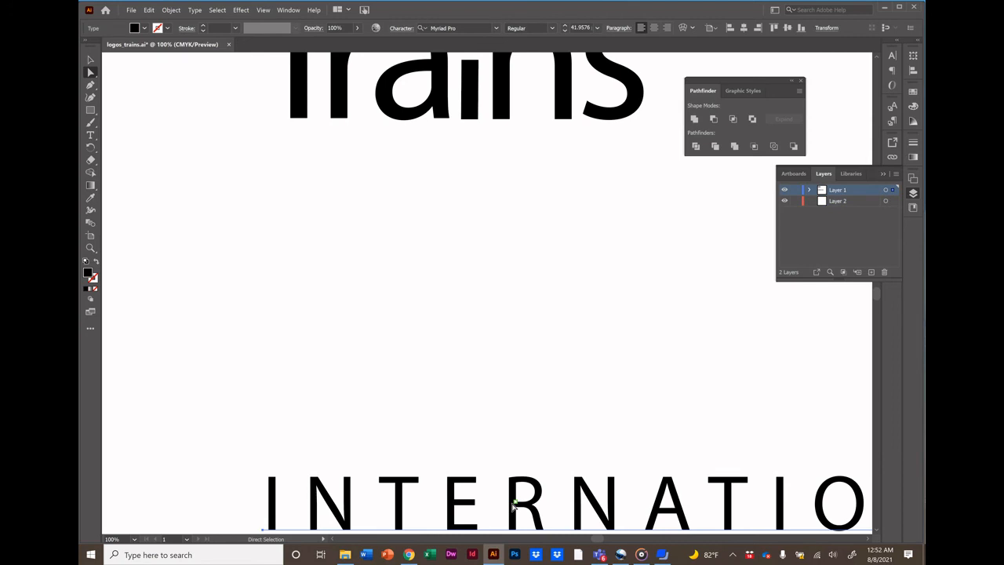
click(90, 61)
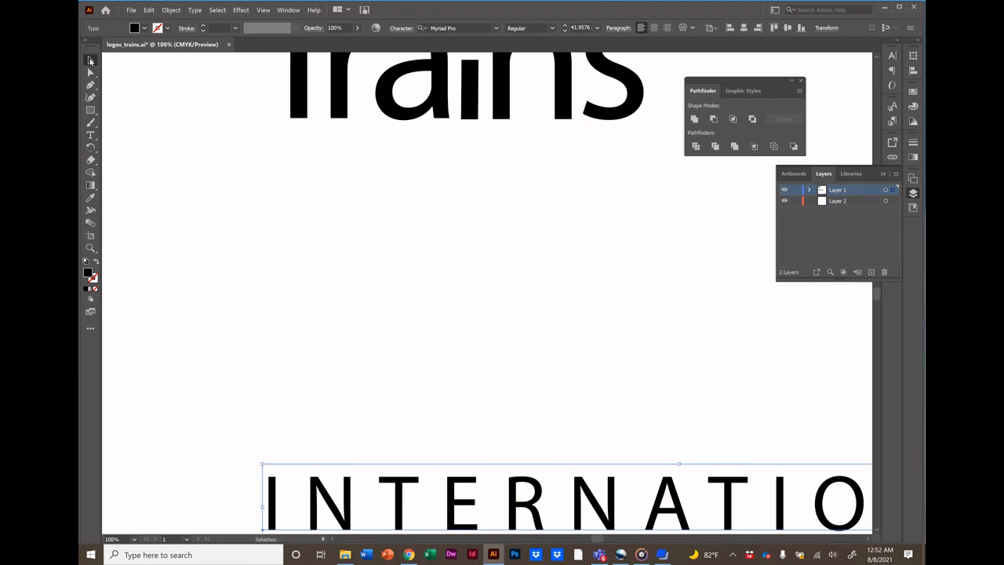
drag(348, 517, 364, 178)
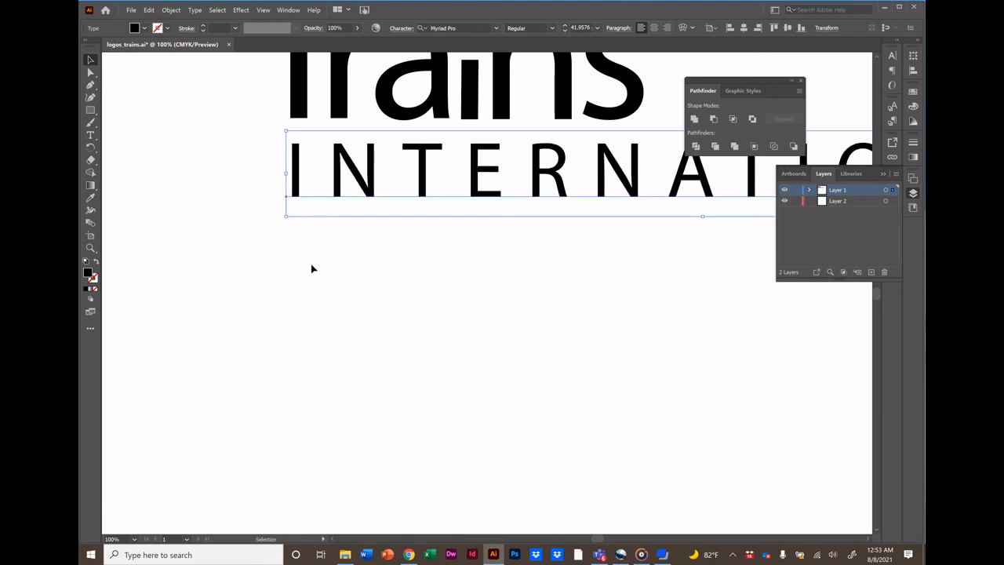
Scale down the INTERNATIONAL text and align it beneath Trains so it spans the lettering's width.
scroll(312, 269, up, 5)
scroll(311, 267, down, 2)
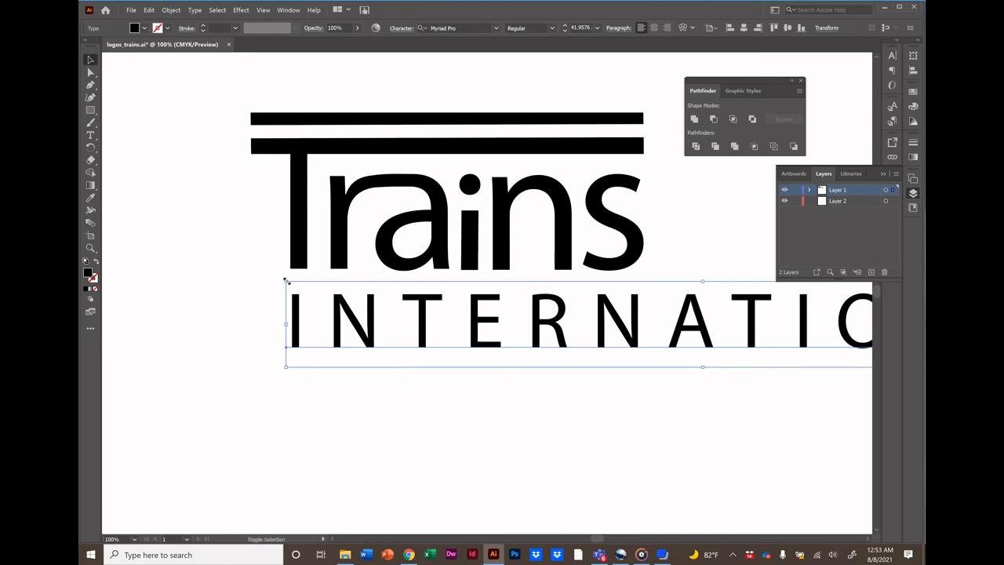
drag(287, 281, 366, 301)
drag(561, 326, 275, 329)
click(834, 297)
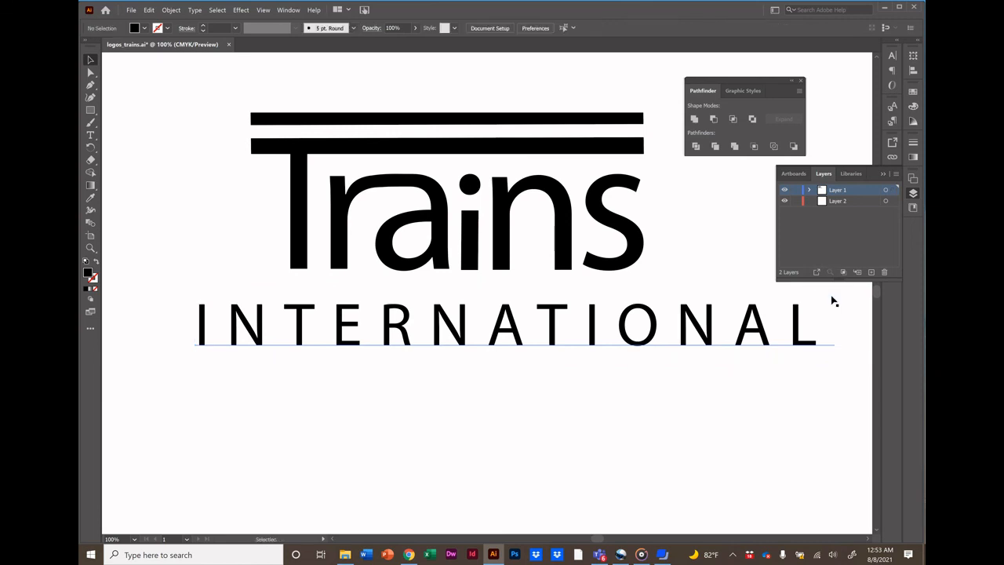
click(800, 323)
drag(835, 295, 788, 324)
drag(518, 346, 660, 320)
click(578, 401)
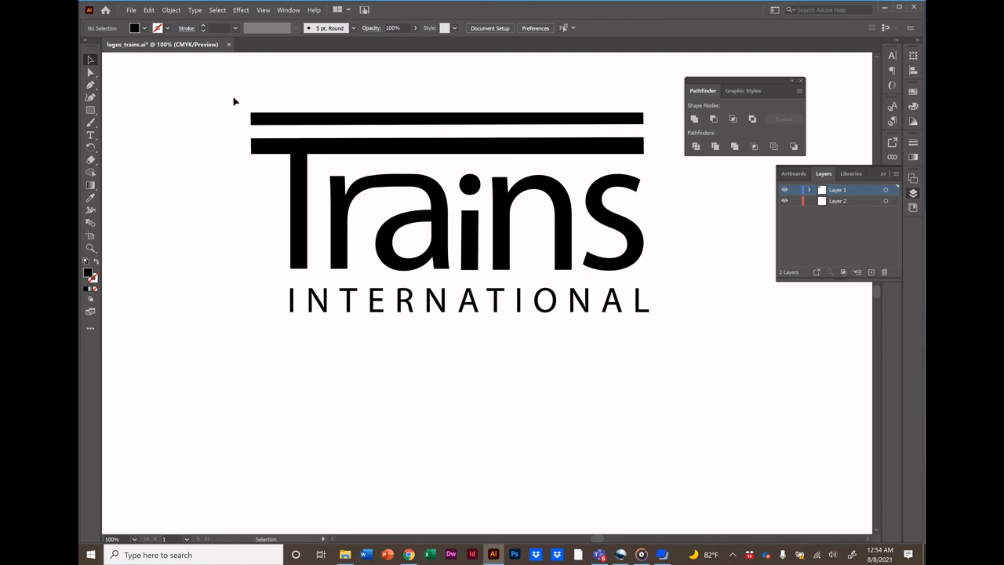
drag(232, 97, 298, 184)
click(299, 186)
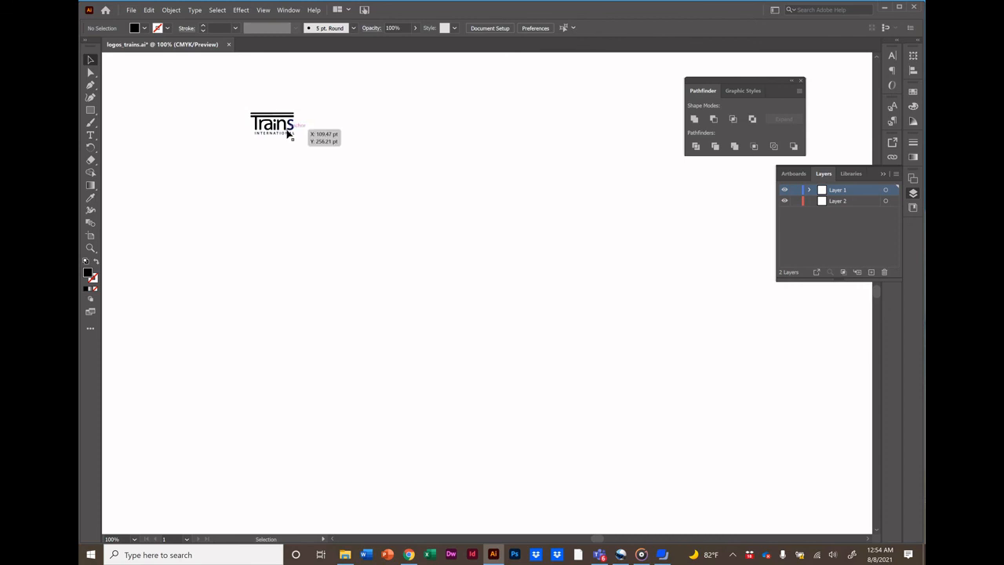
key(ctrl+z)
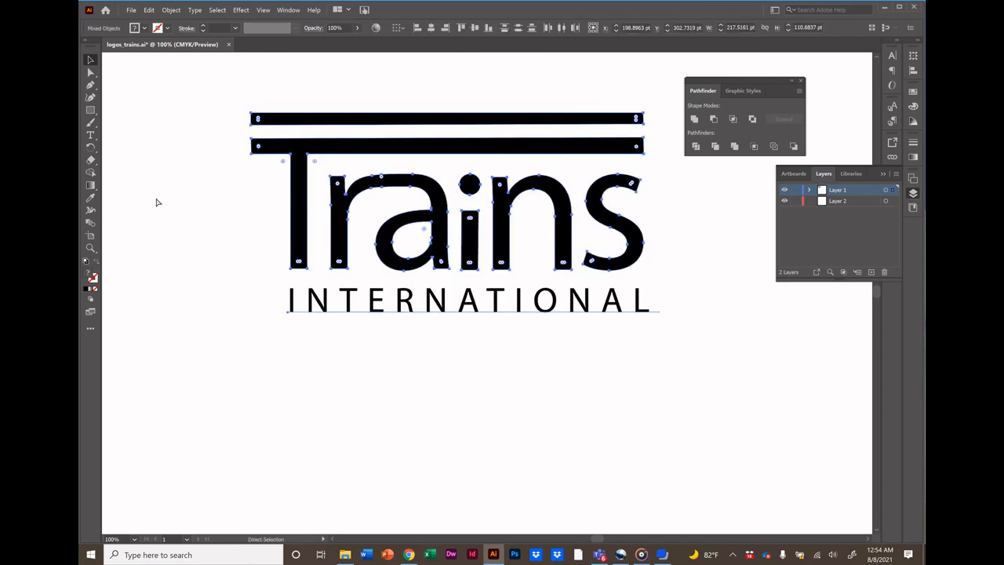
Convert the INTERNATIONAL text to outlines.
click(455, 348)
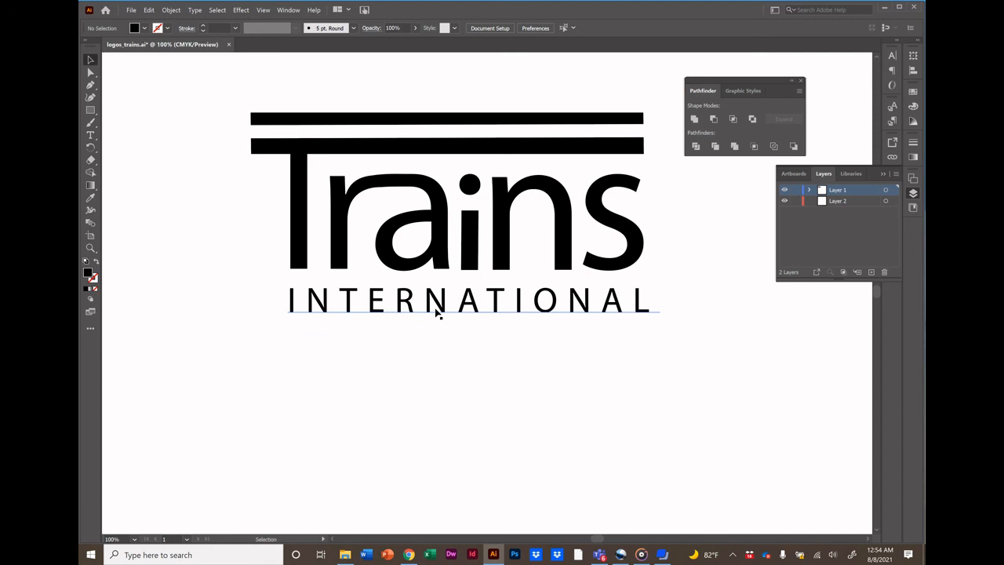
click(437, 313)
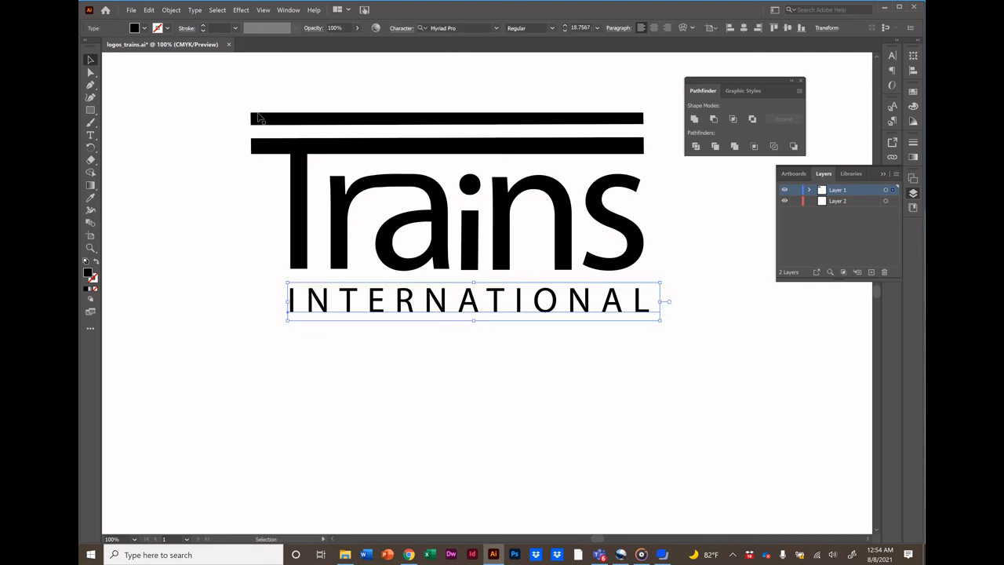
click(195, 10)
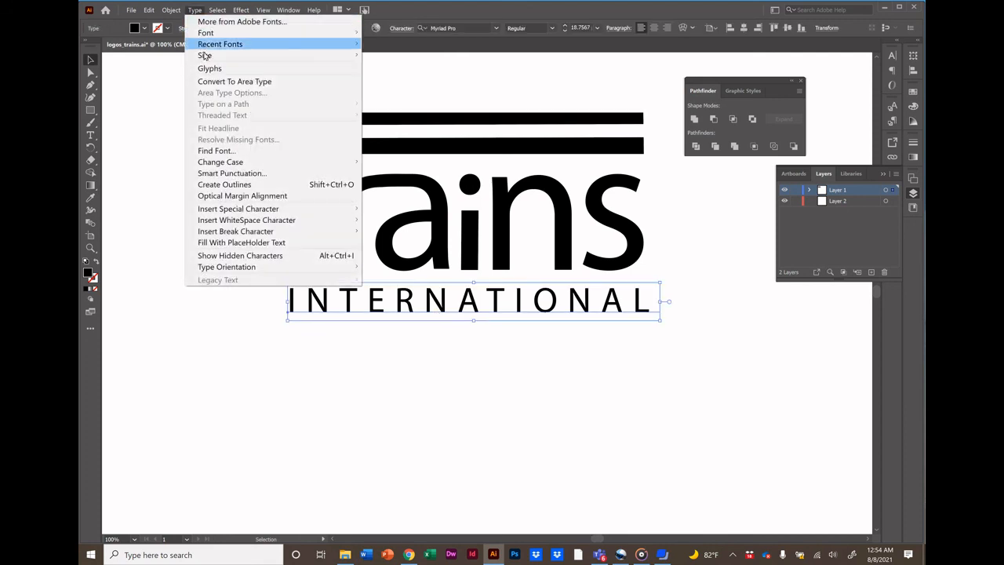
click(224, 188)
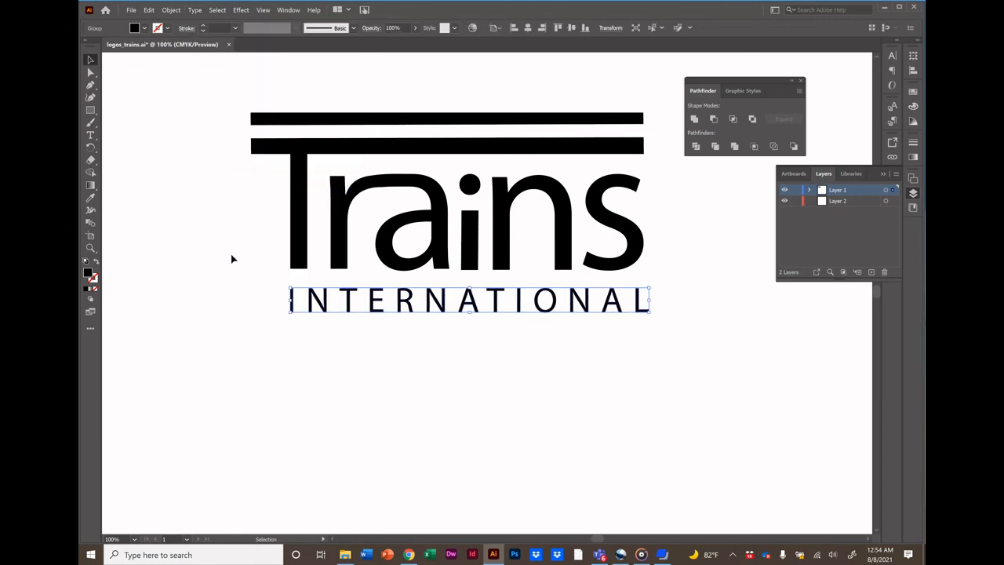
click(263, 374)
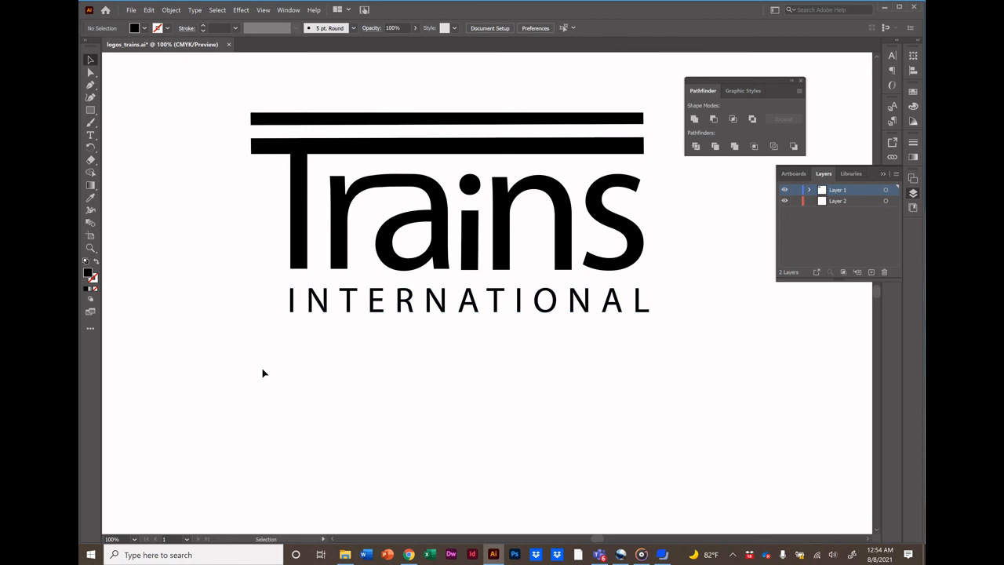
Resize the artboard to fit tightly around the logo, about 255 by 152 pt.
click(91, 250)
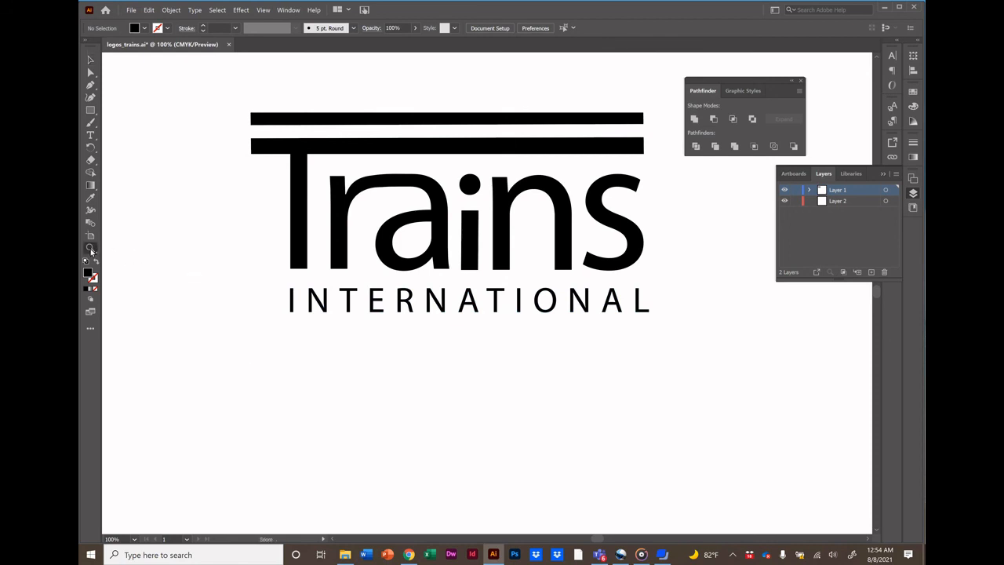
alt+click(361, 319)
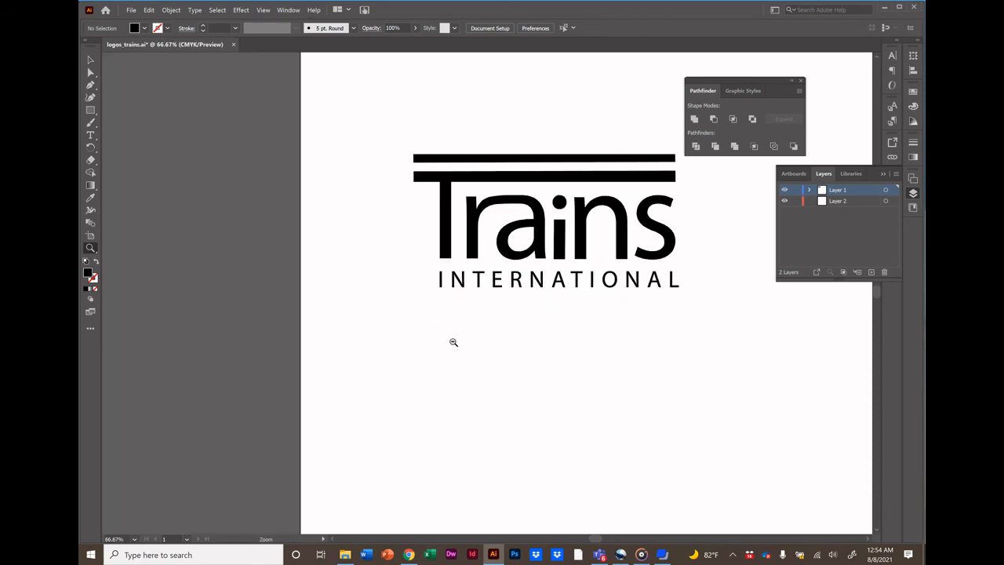
scroll(560, 374, right, 5)
alt+click(561, 375)
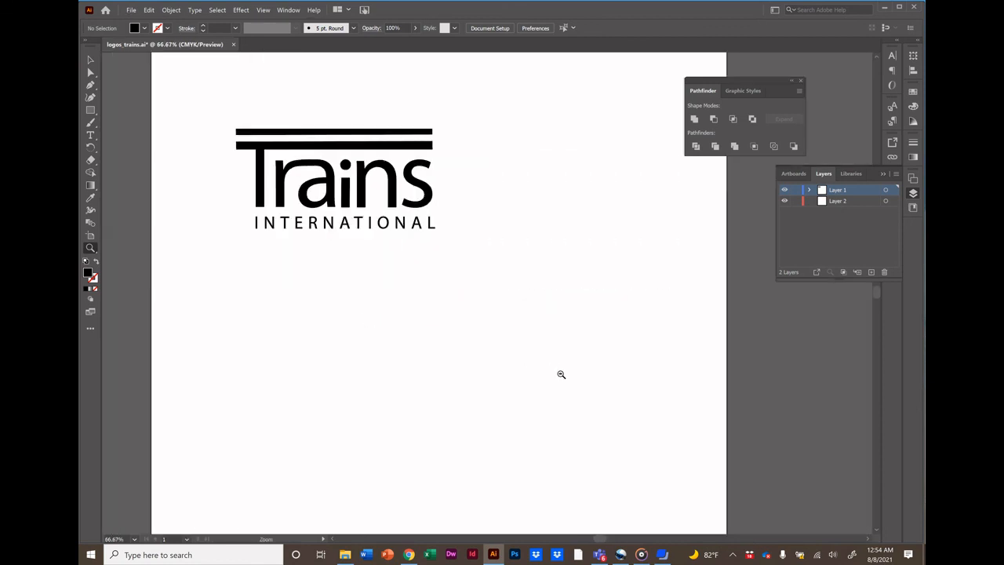
alt+click(561, 374)
scroll(483, 312, up, 3)
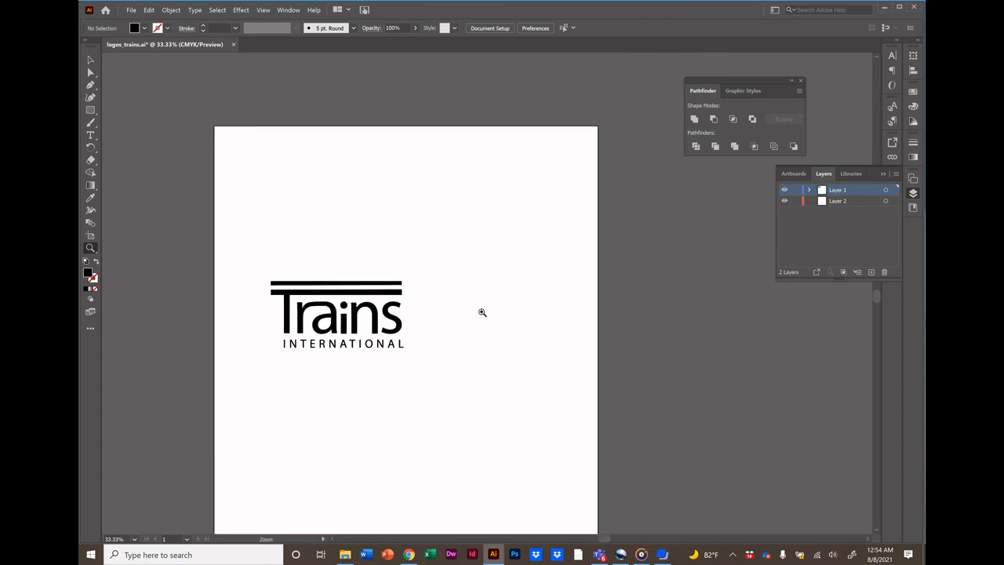
scroll(483, 312, down, 2)
scroll(483, 312, up, 2)
scroll(482, 313, down, 1)
scroll(482, 312, down, 1)
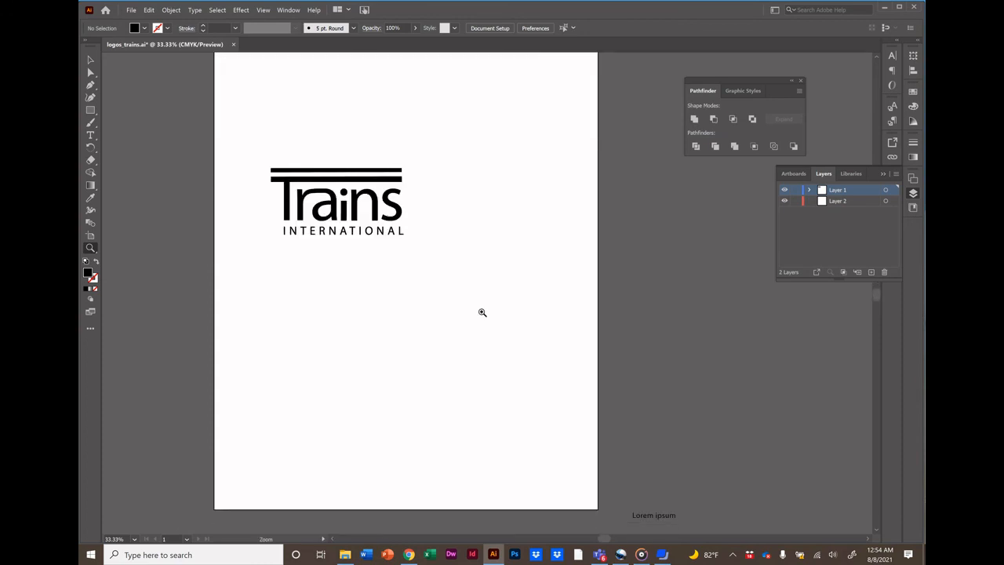
scroll(482, 312, up, 2)
alt+click(482, 312)
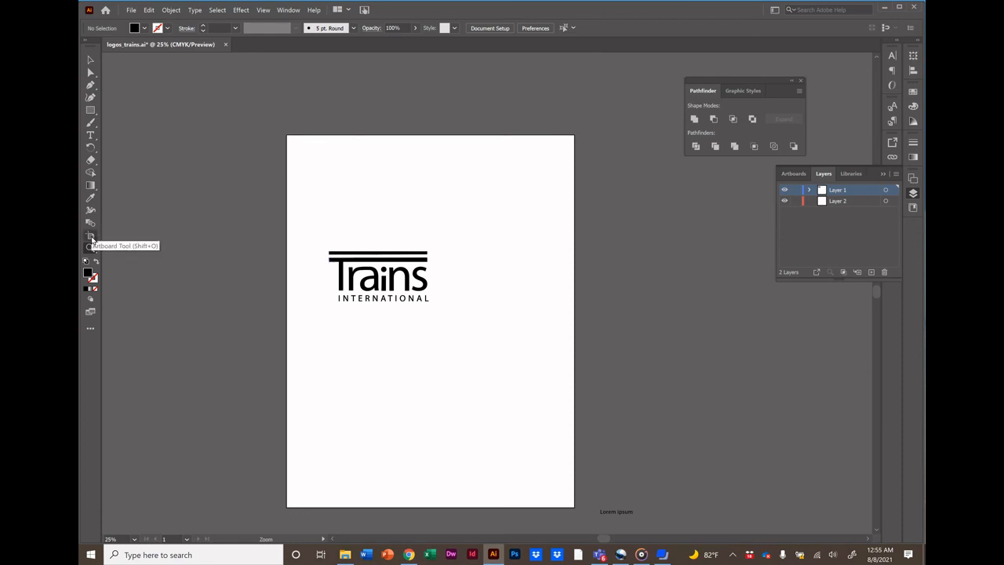
click(91, 236)
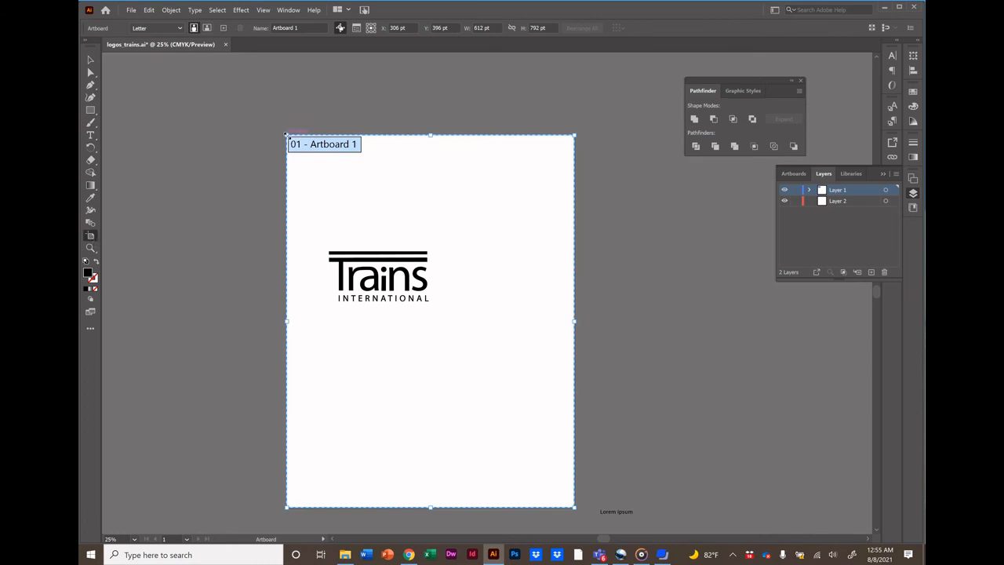
drag(287, 134, 323, 243)
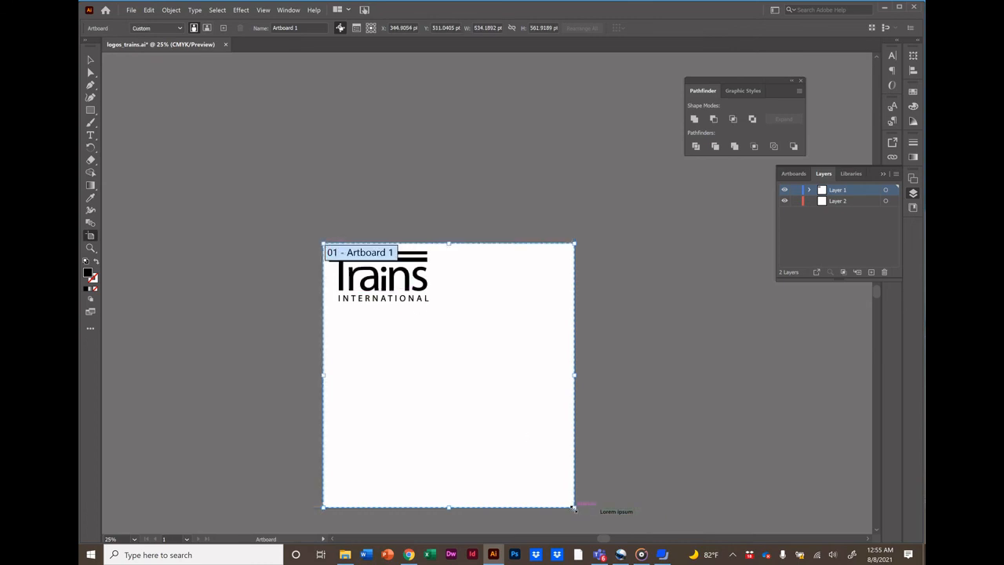
drag(573, 508, 443, 315)
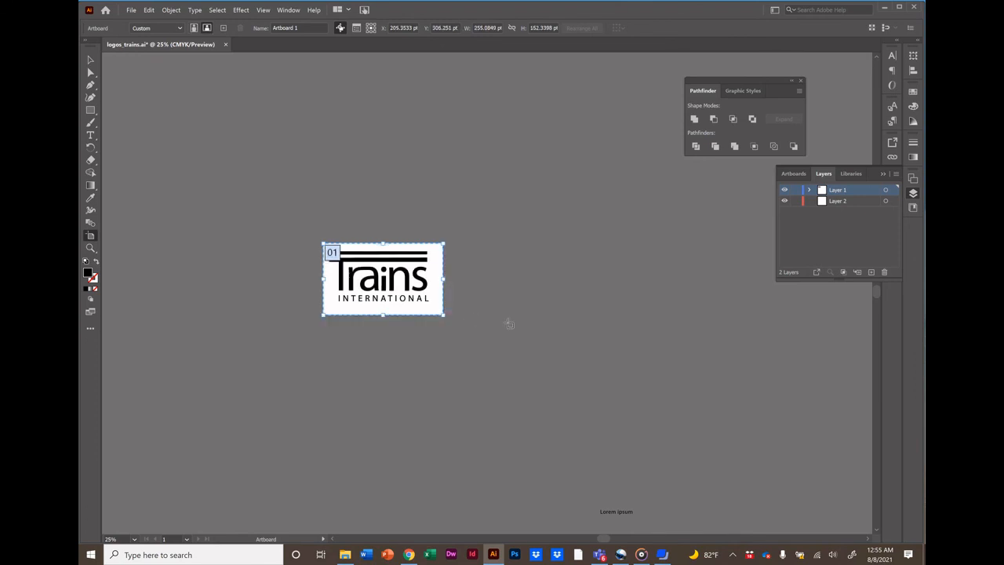
key(Return)
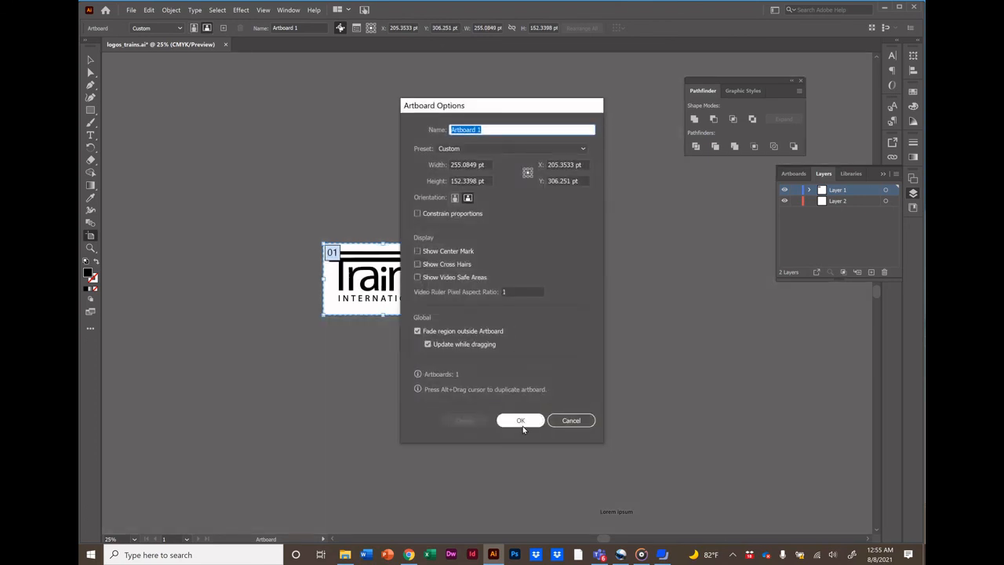
click(521, 421)
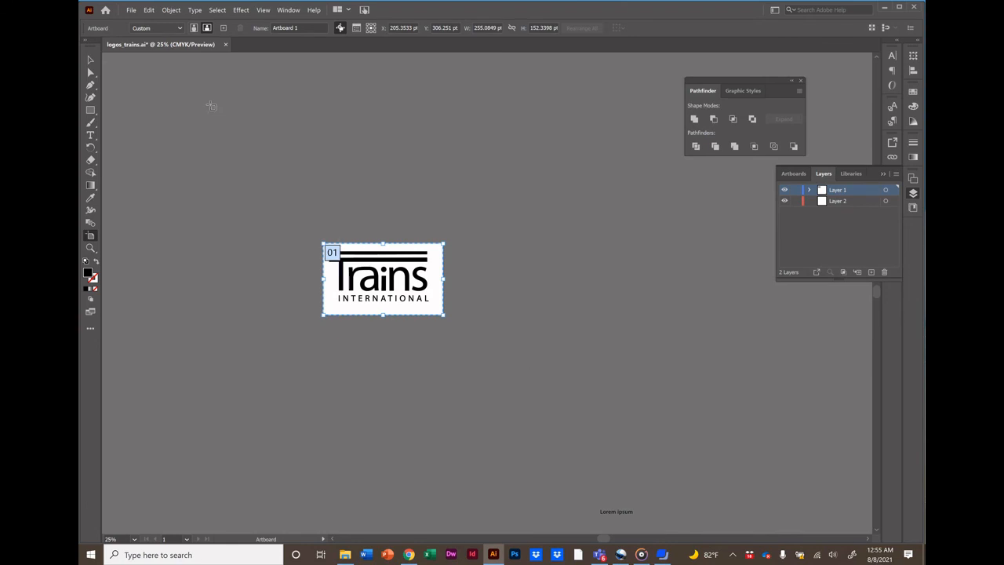
Export the logo as a transparent PNG-24 named logos_trains.png with Save for Web.
click(90, 60)
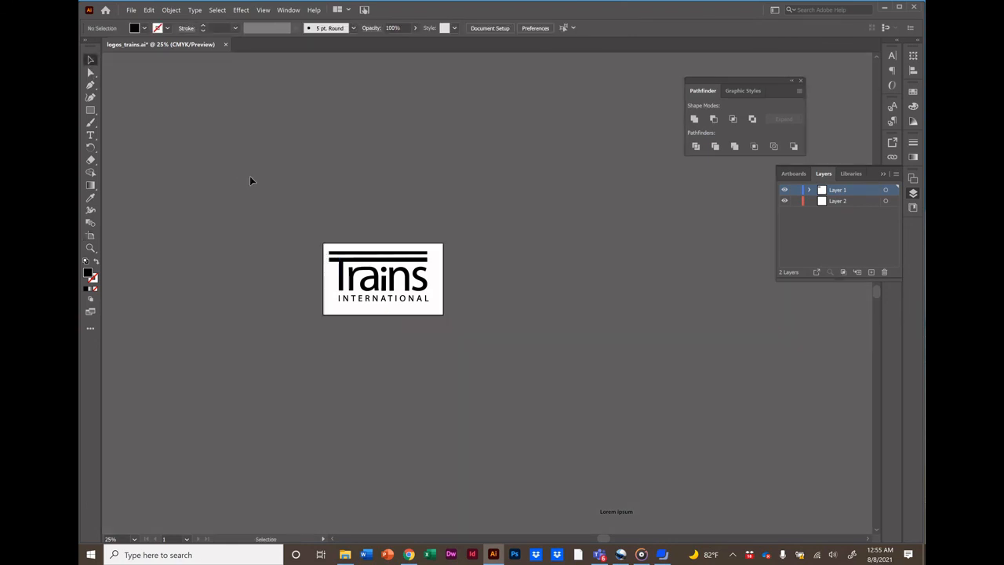
click(131, 10)
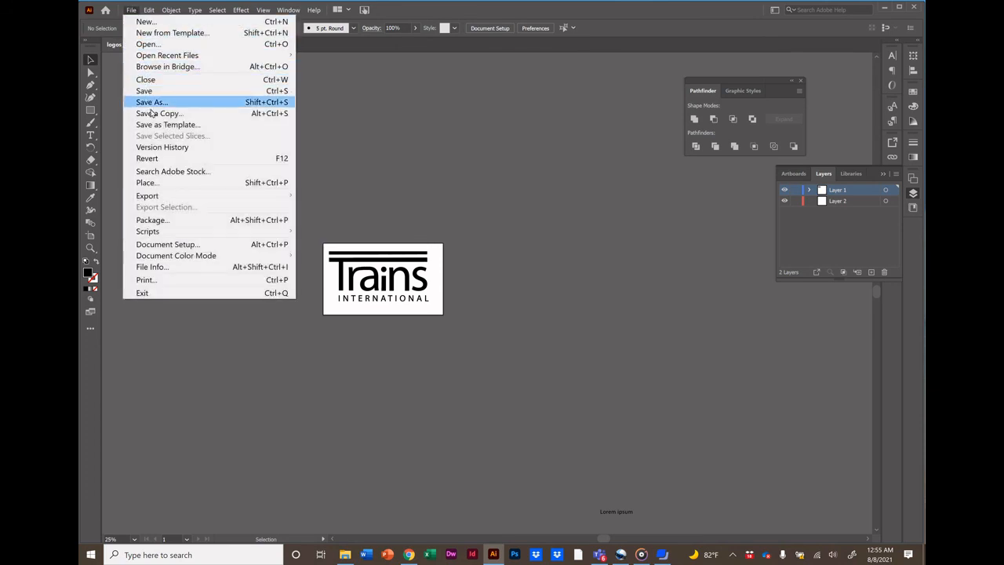
mouse_move(159, 198)
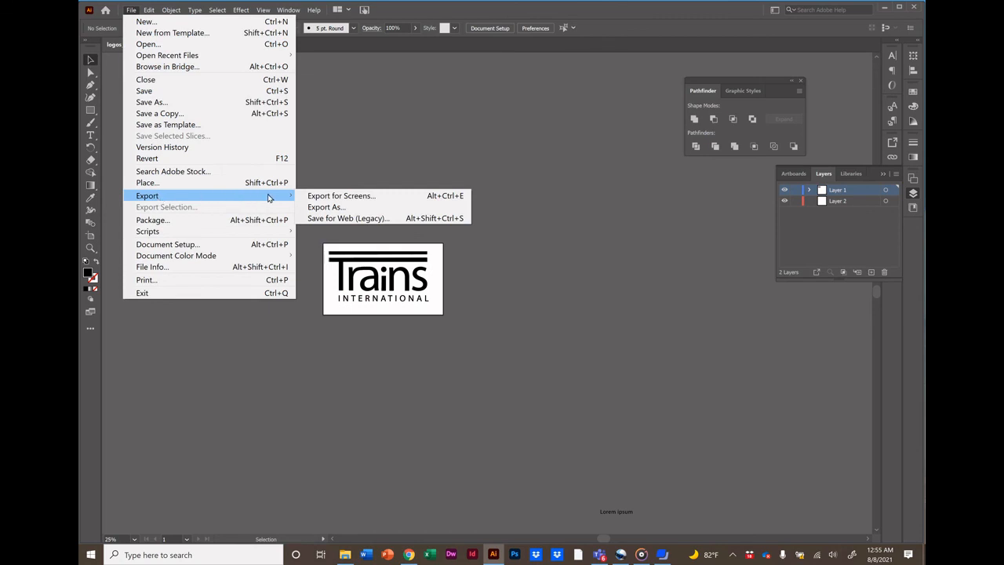
click(331, 219)
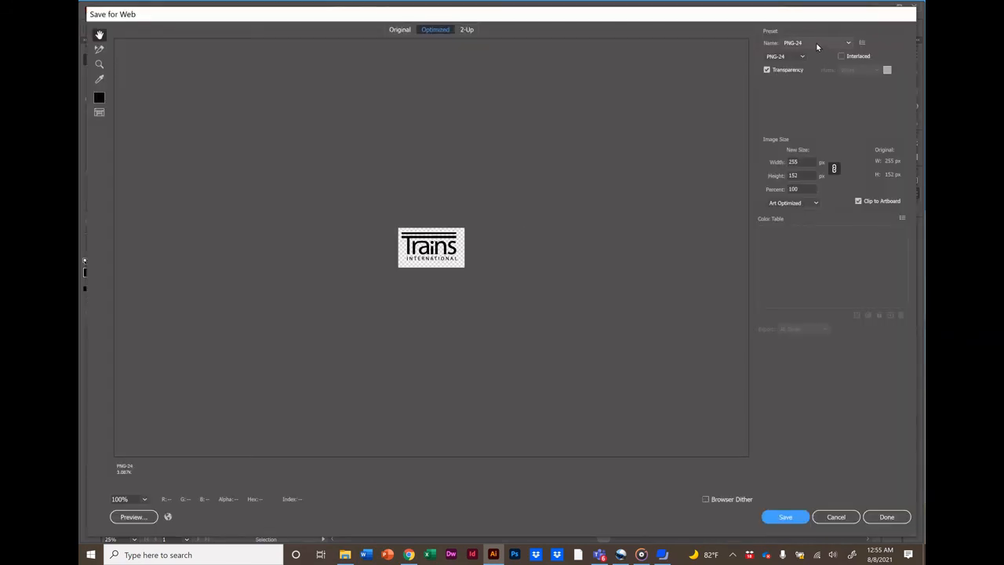
click(783, 518)
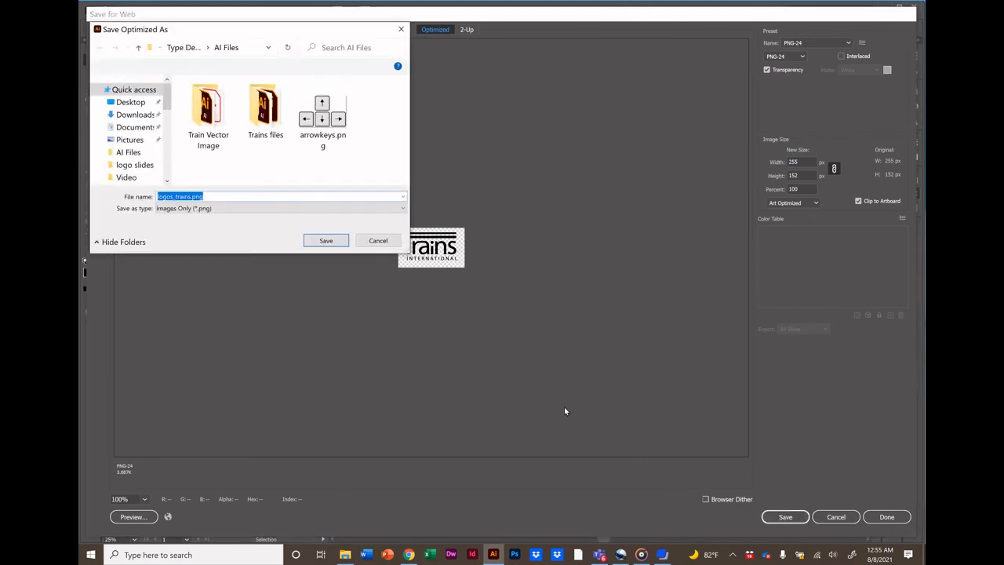
click(315, 240)
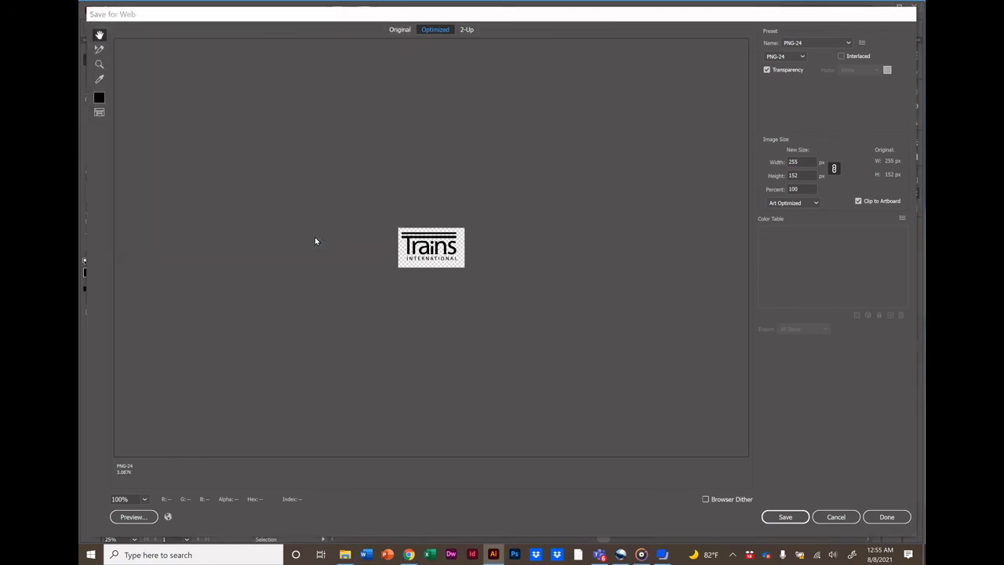